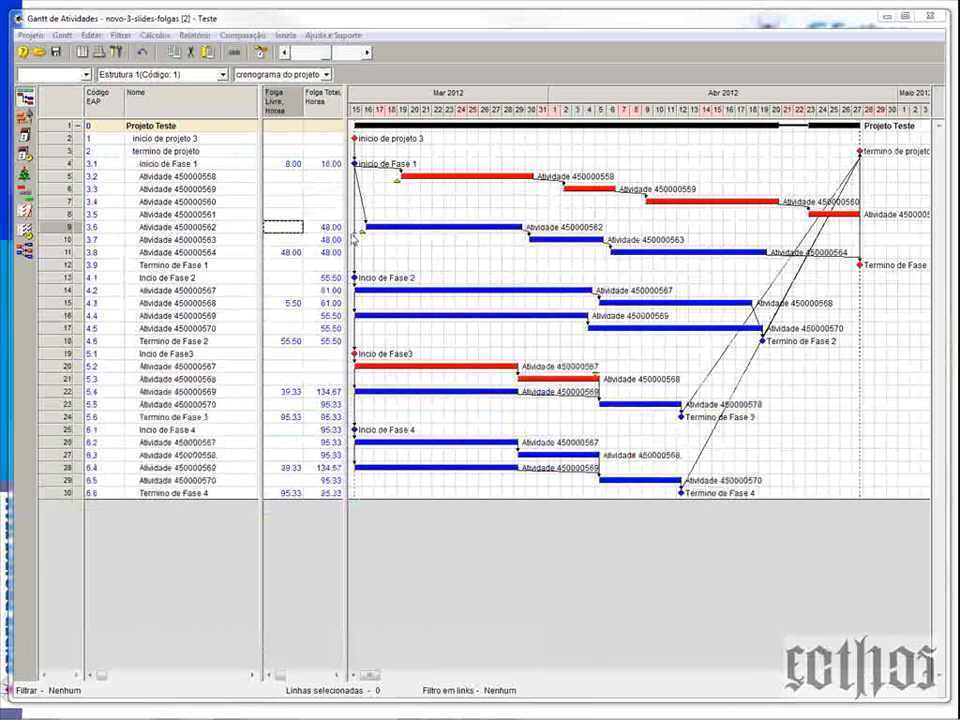
# - Apply the "cronograma do projeto - folgas" view configuration to the Gantt chart
pyautogui.moveTo(350, 232); pyautogui.dragTo(400, 222)
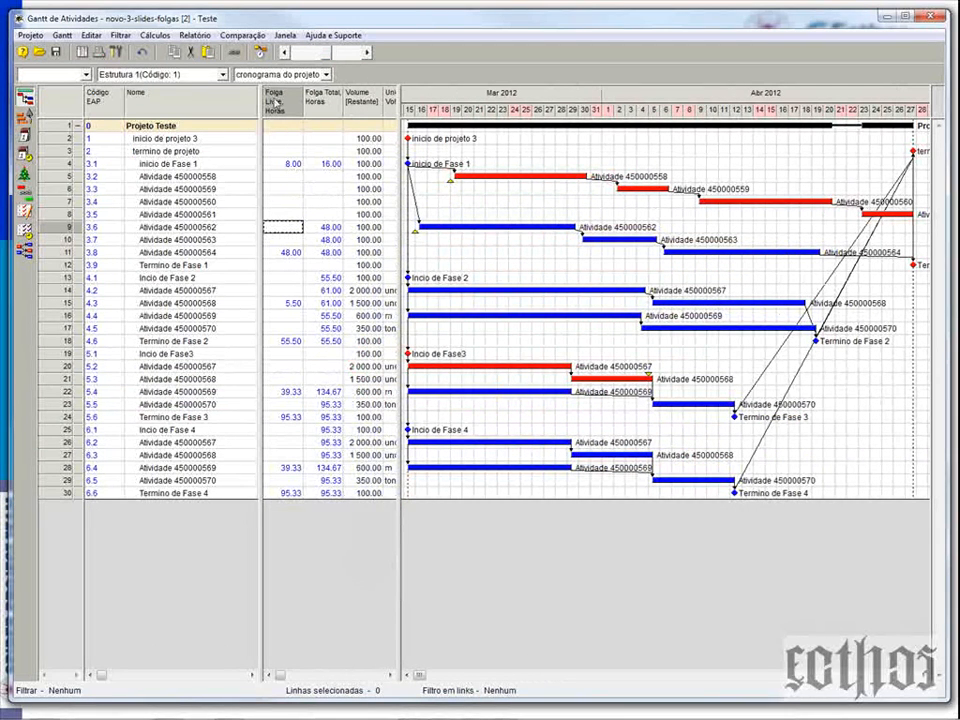
pyautogui.click(318, 76)
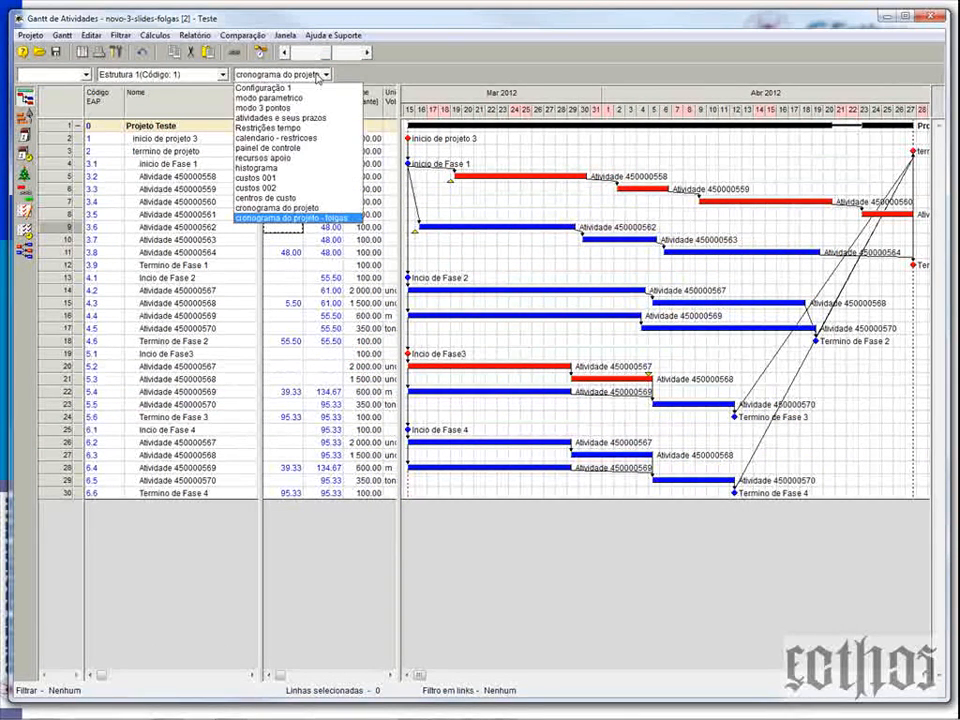
pyautogui.click(318, 76)
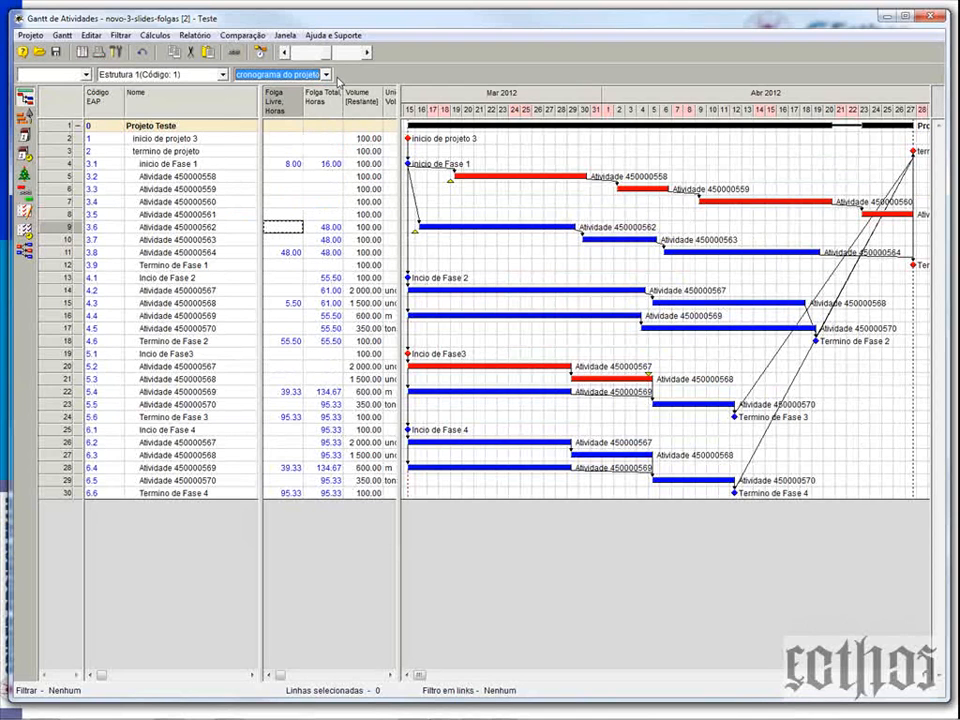
pyautogui.click(326, 75)
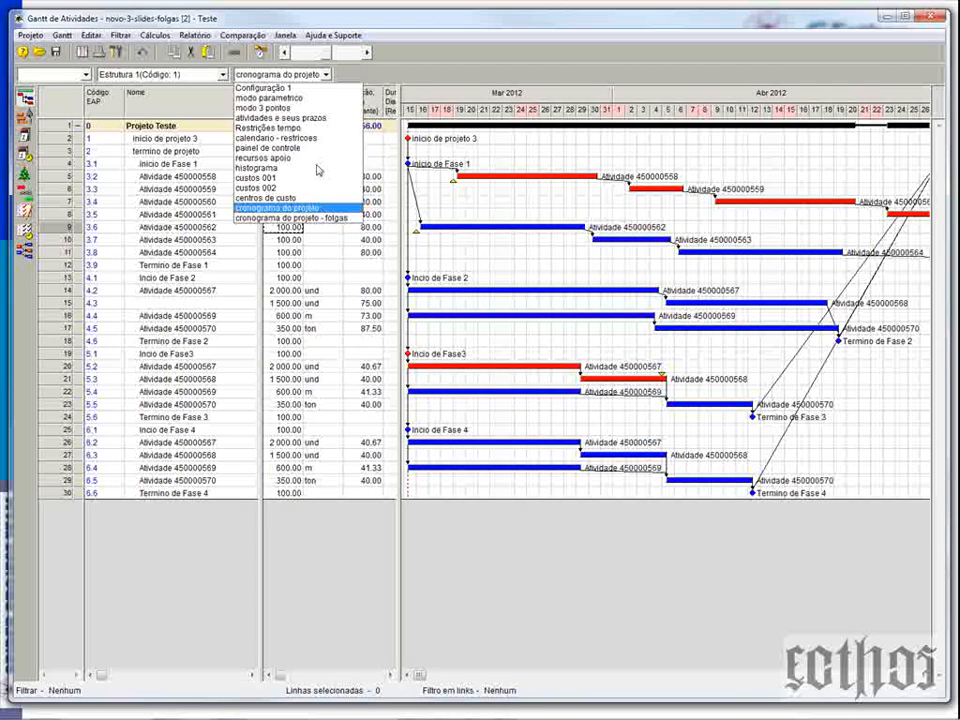
pyautogui.click(335, 219)
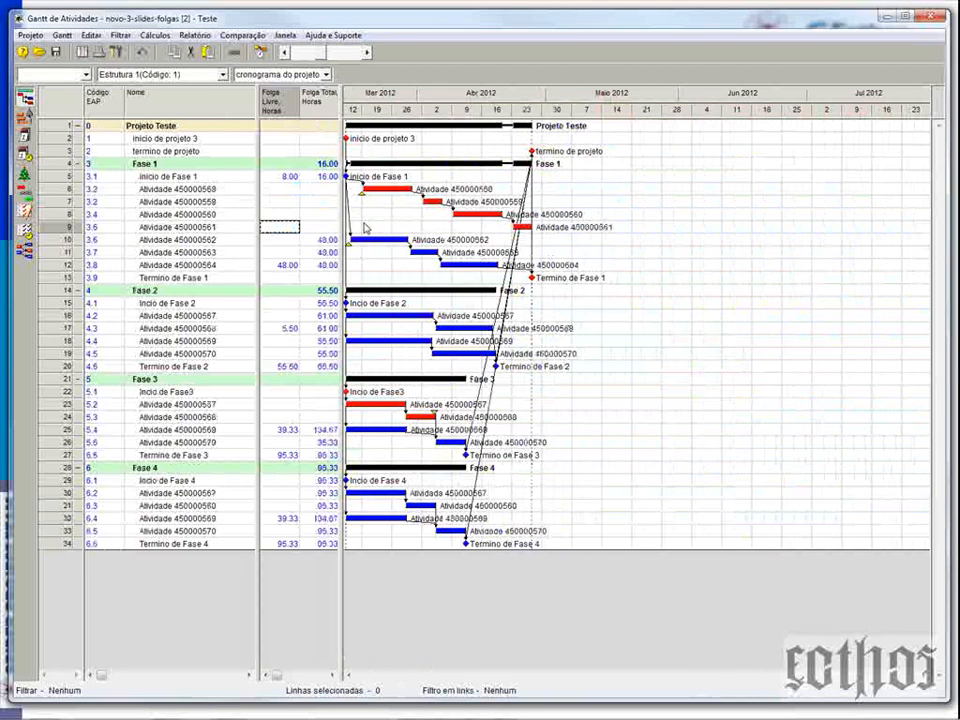
# - Add the ASAP / ALAP column before Folga Livre, widen it, and fit the table width and daily timescale around it
pyautogui.rightClick(277, 106)
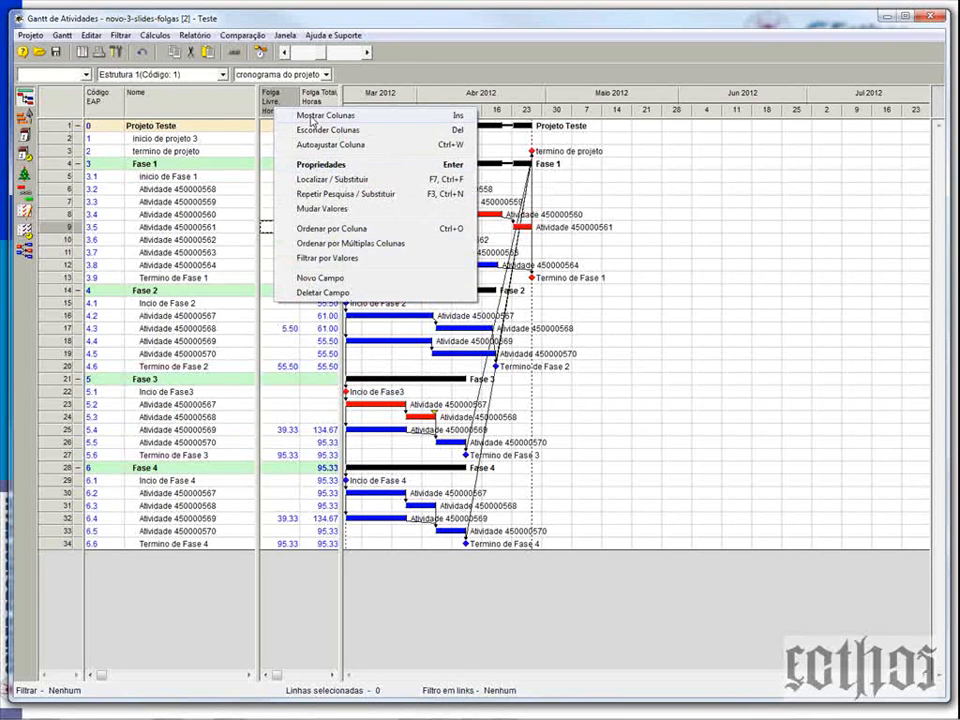
pyautogui.click(311, 118)
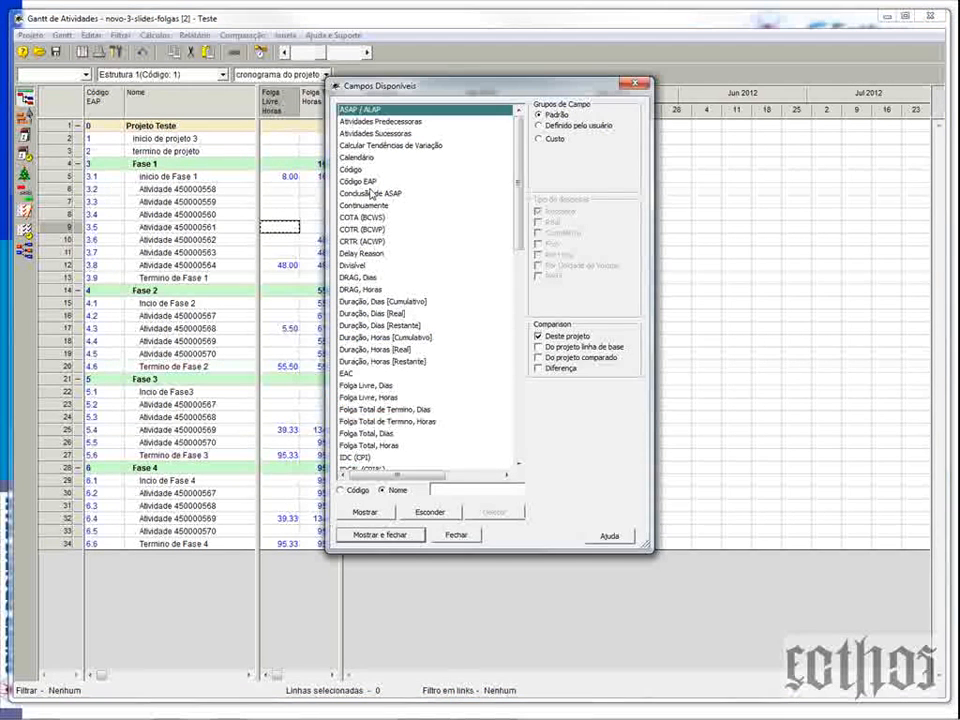
pyautogui.click(383, 533)
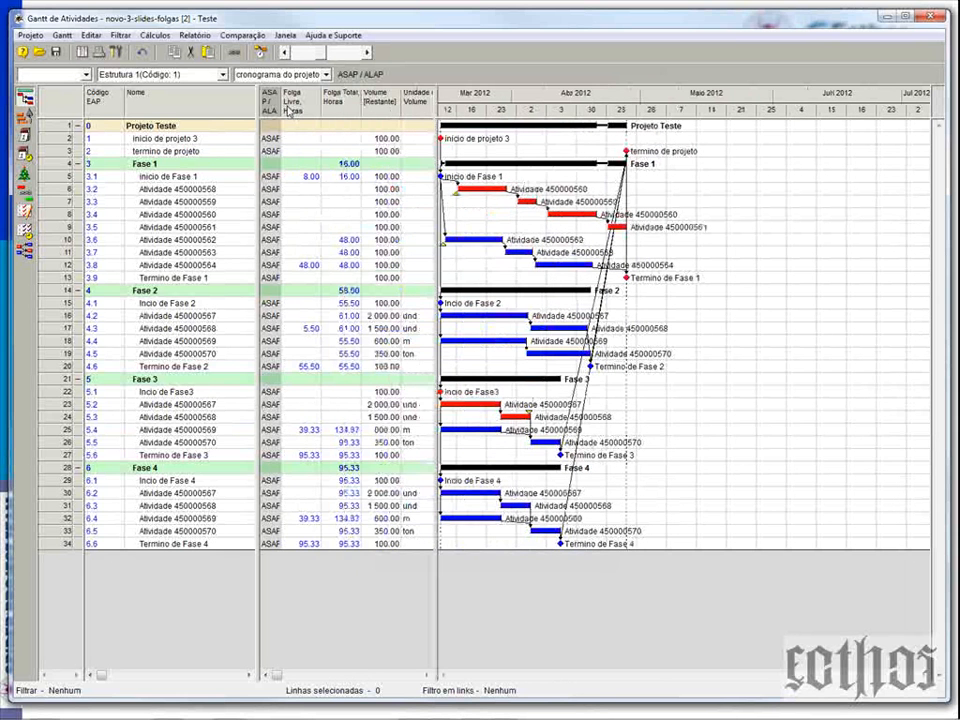
pyautogui.moveTo(284, 110); pyautogui.dragTo(298, 110)
pyautogui.moveTo(437, 110); pyautogui.dragTo(378, 110)
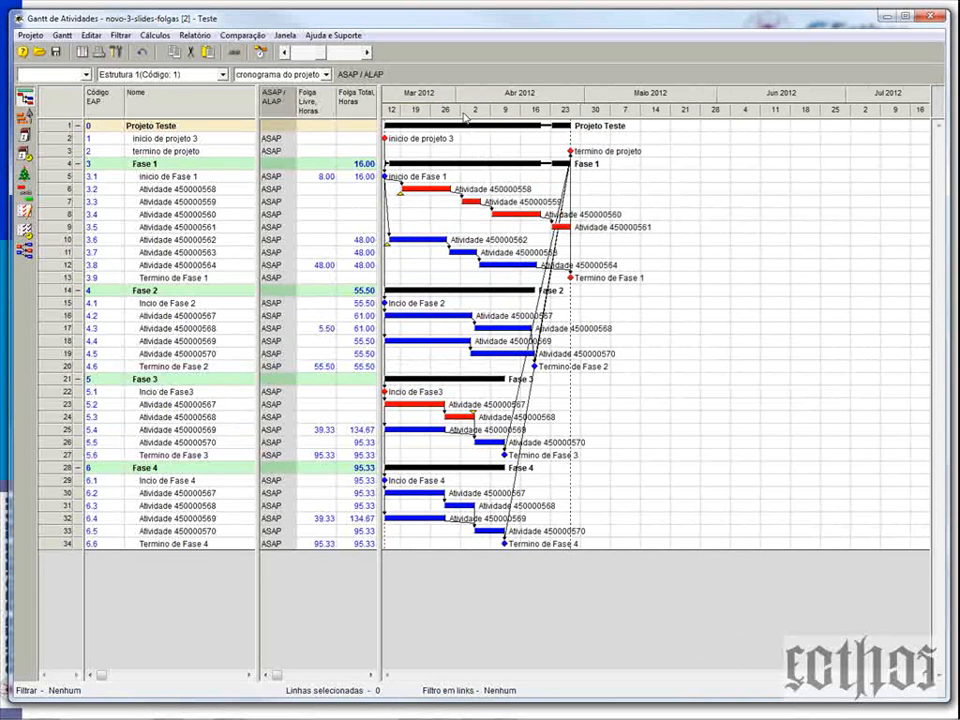
pyautogui.moveTo(461, 112); pyautogui.dragTo(512, 116)
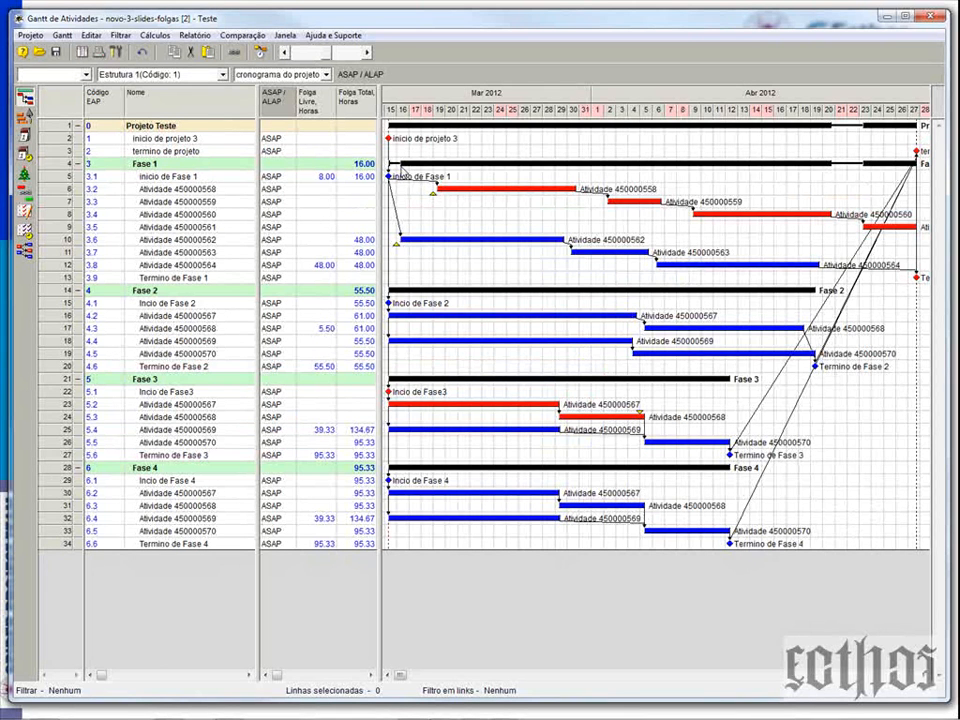
pyautogui.click(289, 332)
pyautogui.click(289, 328)
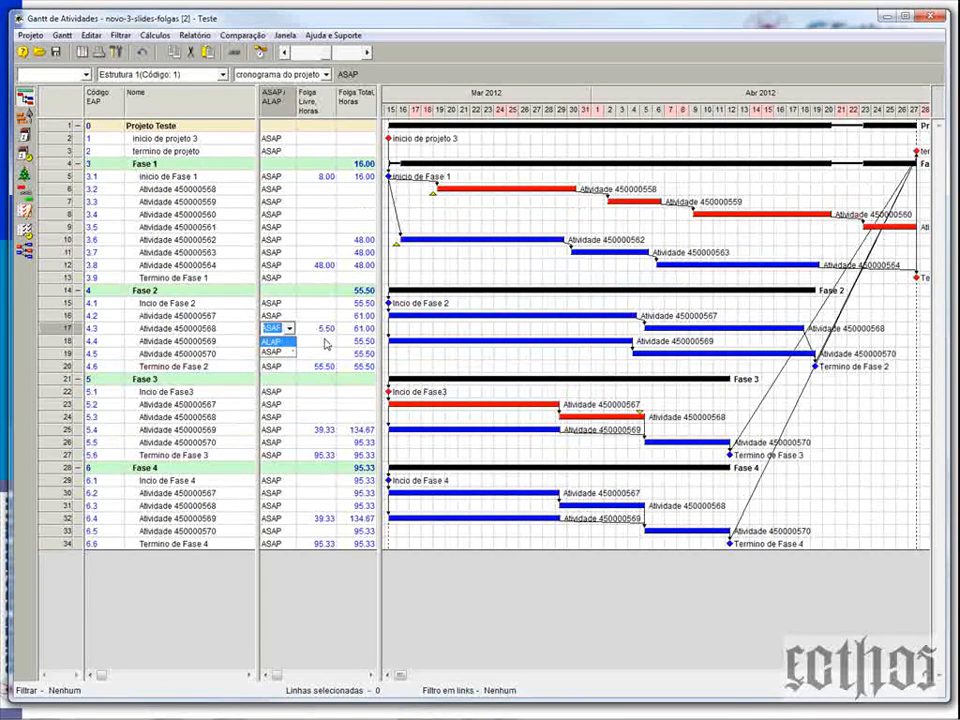
pyautogui.click(325, 342)
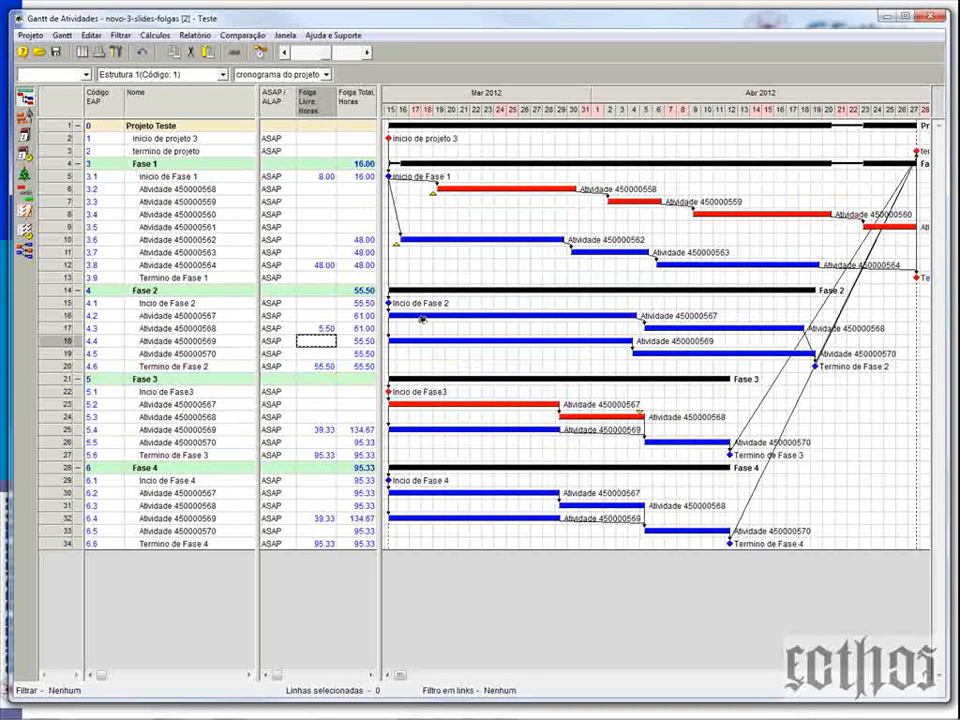
# - Set the ASAP / ALAP field of Atividade 450000568 (4.3) in Fase 2 to ALAP
pyautogui.click(66, 329)
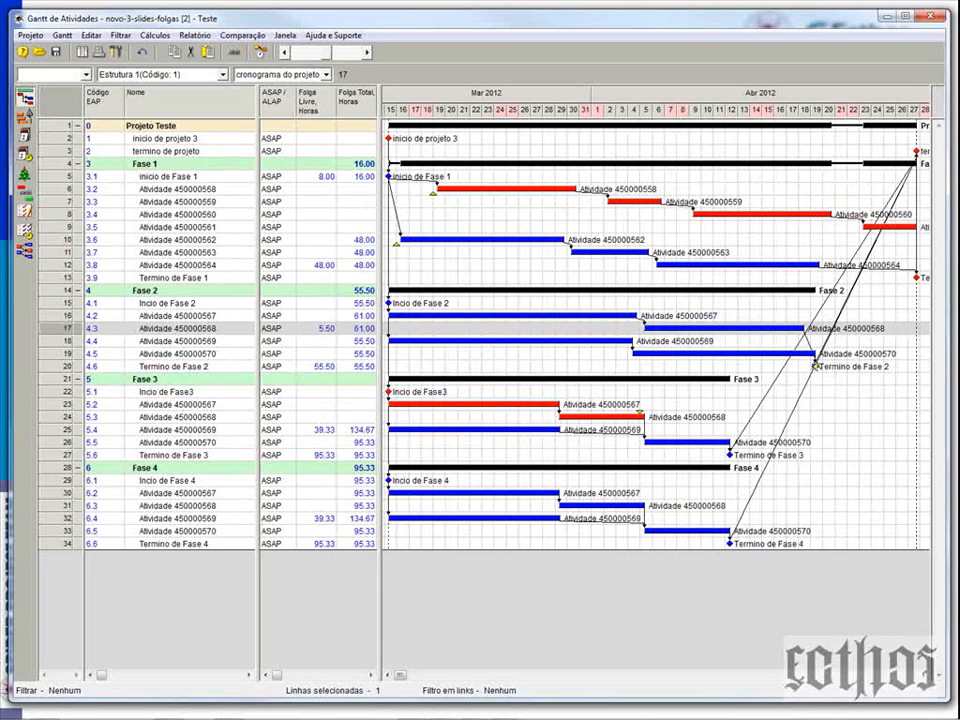
pyautogui.click(284, 331)
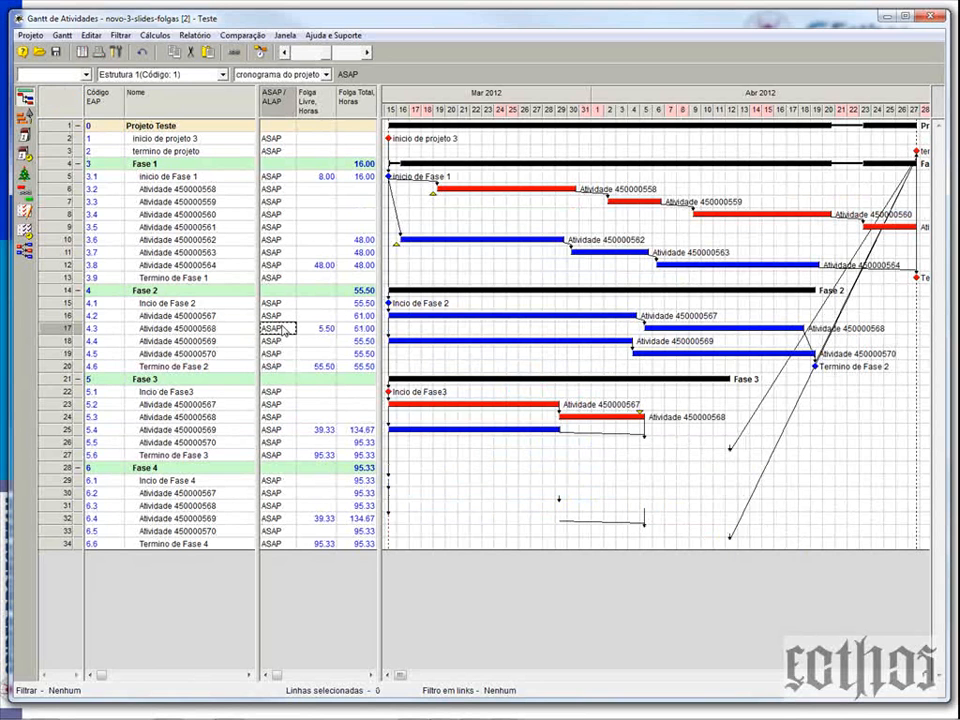
pyautogui.click(285, 331)
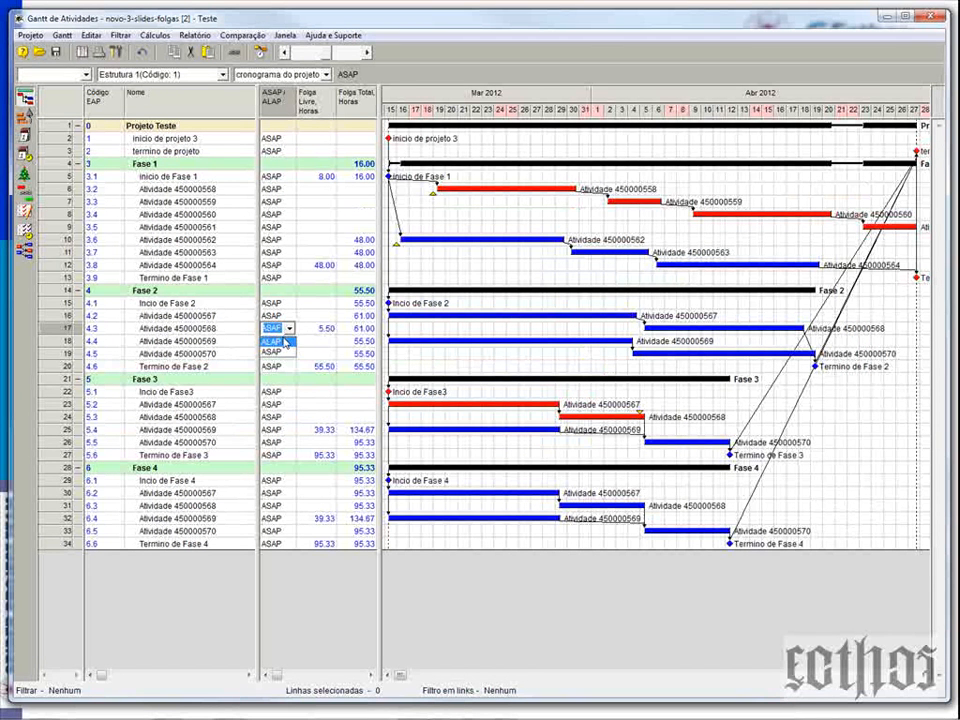
pyautogui.click(285, 342)
pyautogui.click(308, 344)
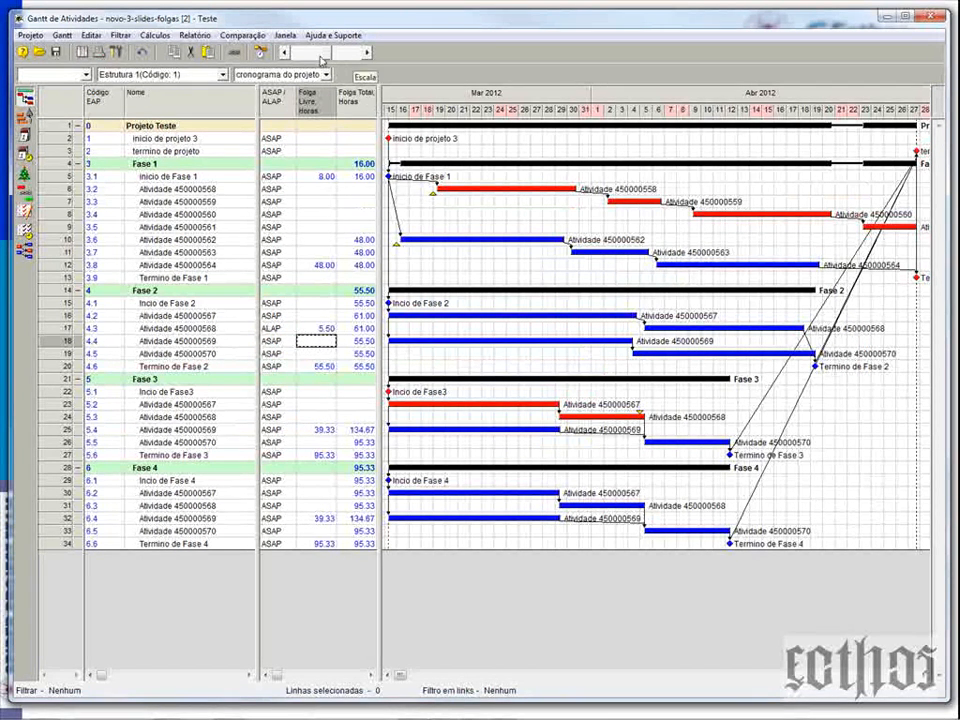
# - Recalculate the schedule in the Adiantado direction and check the free float of Atividade 450000567 (4.2)
pyautogui.click(260, 51)
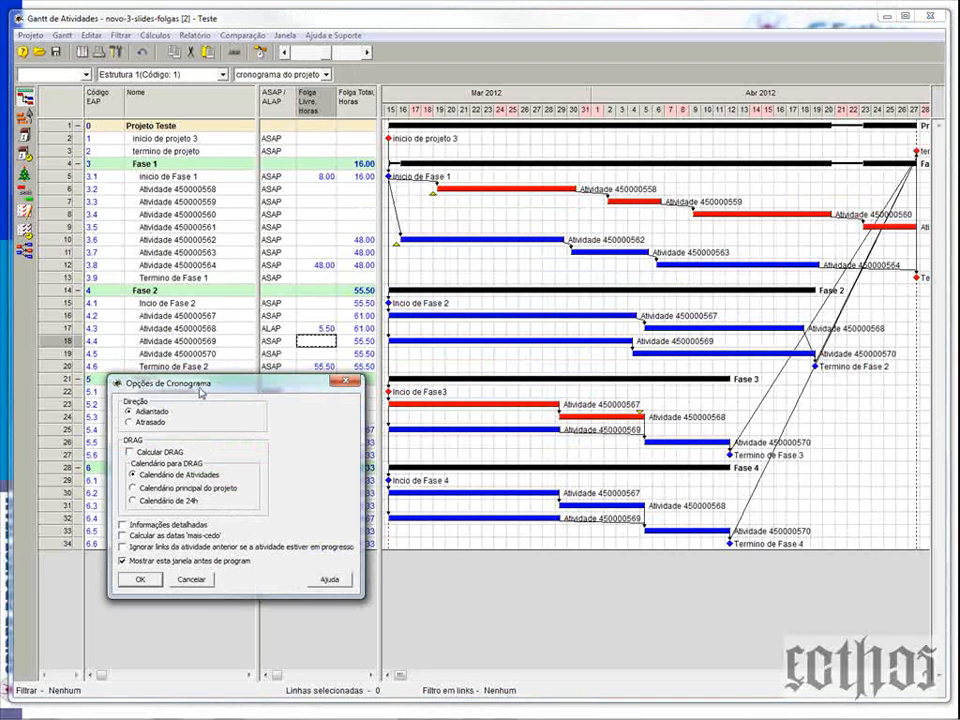
pyautogui.moveTo(210, 384); pyautogui.dragTo(690, 404)
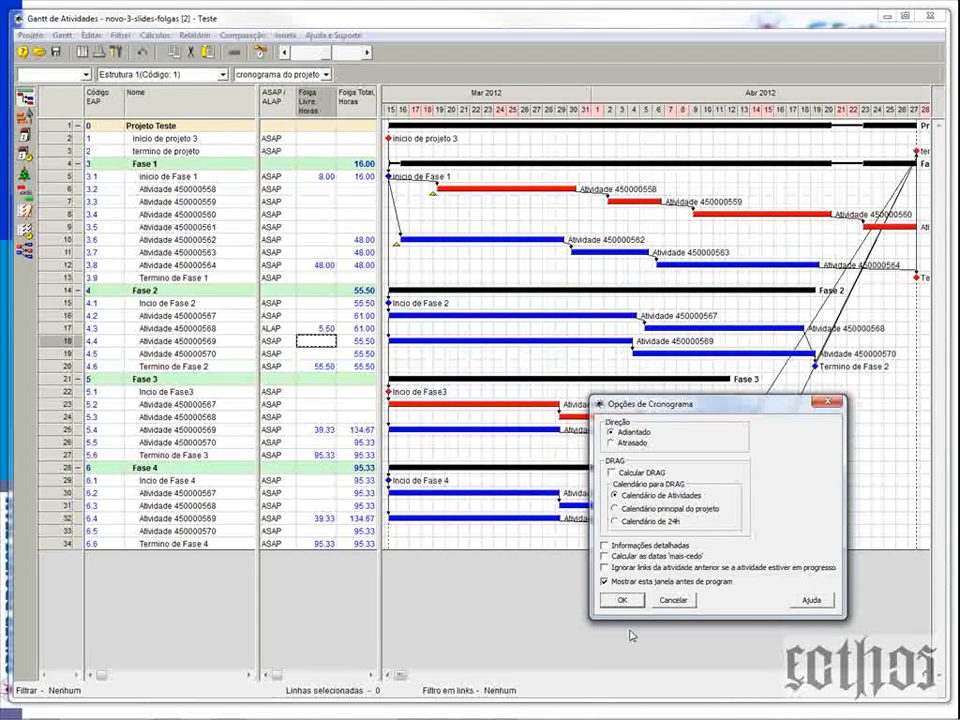
pyautogui.click(621, 600)
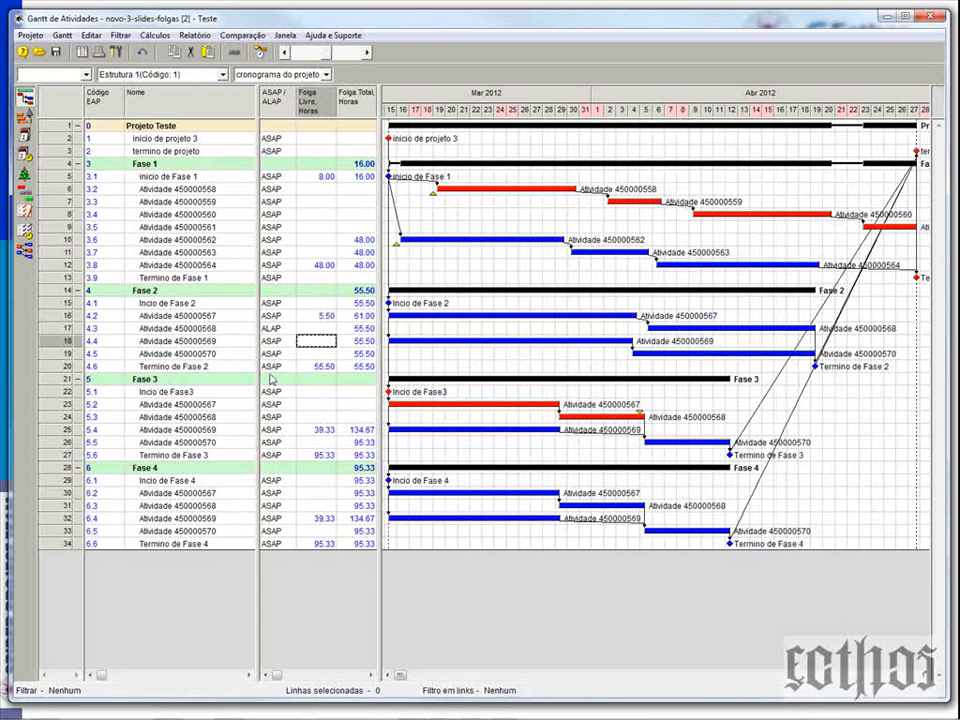
pyautogui.click(313, 316)
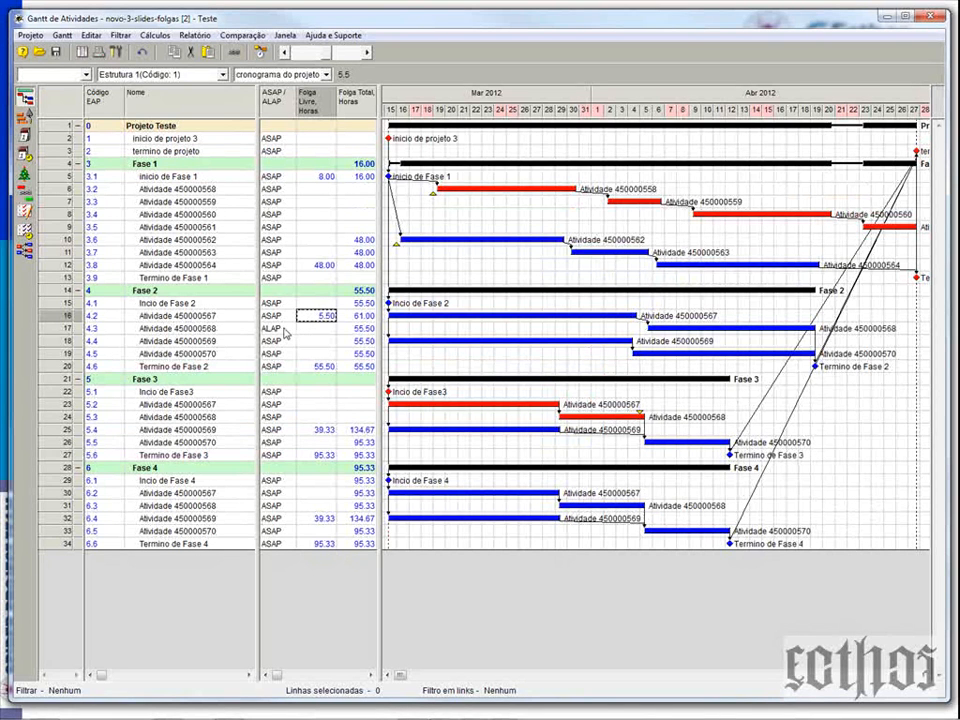
# - Return Atividade 450000568 (4.3) to ASAP, recalculate the schedule with Adiantado, and check its free float
pyautogui.doubleClick(285, 329)
pyautogui.click(286, 354)
pyautogui.click(312, 342)
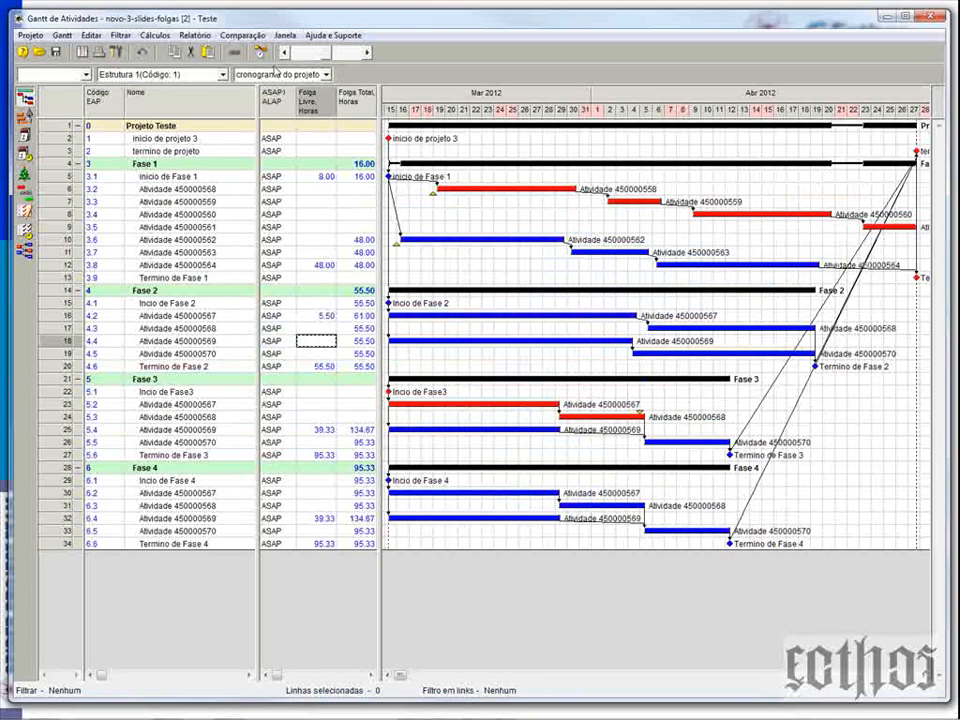
pyautogui.click(261, 53)
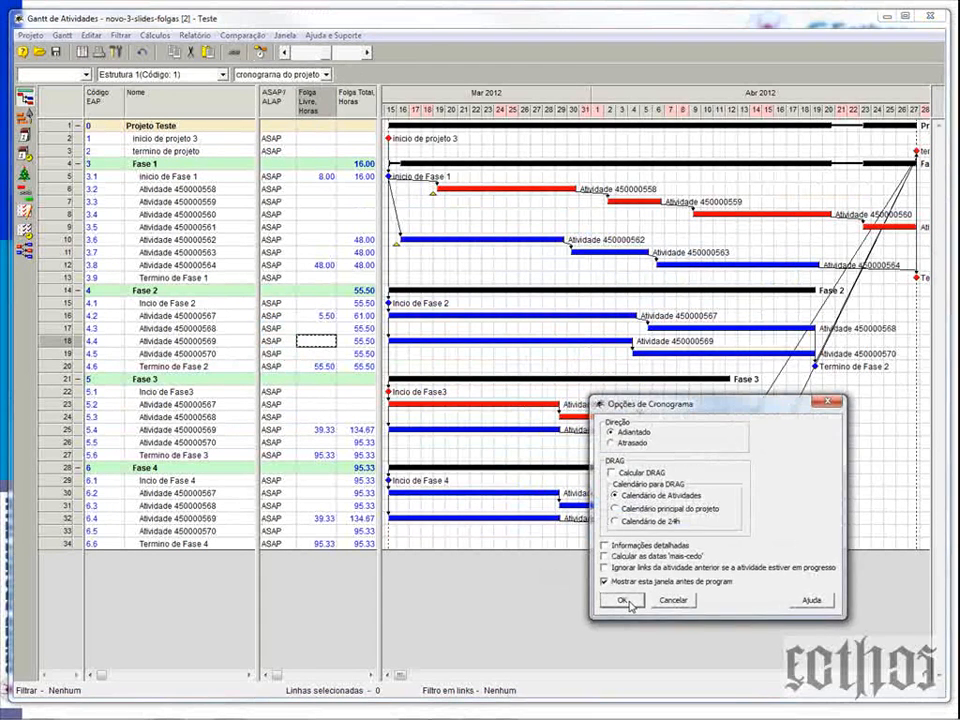
pyautogui.click(624, 600)
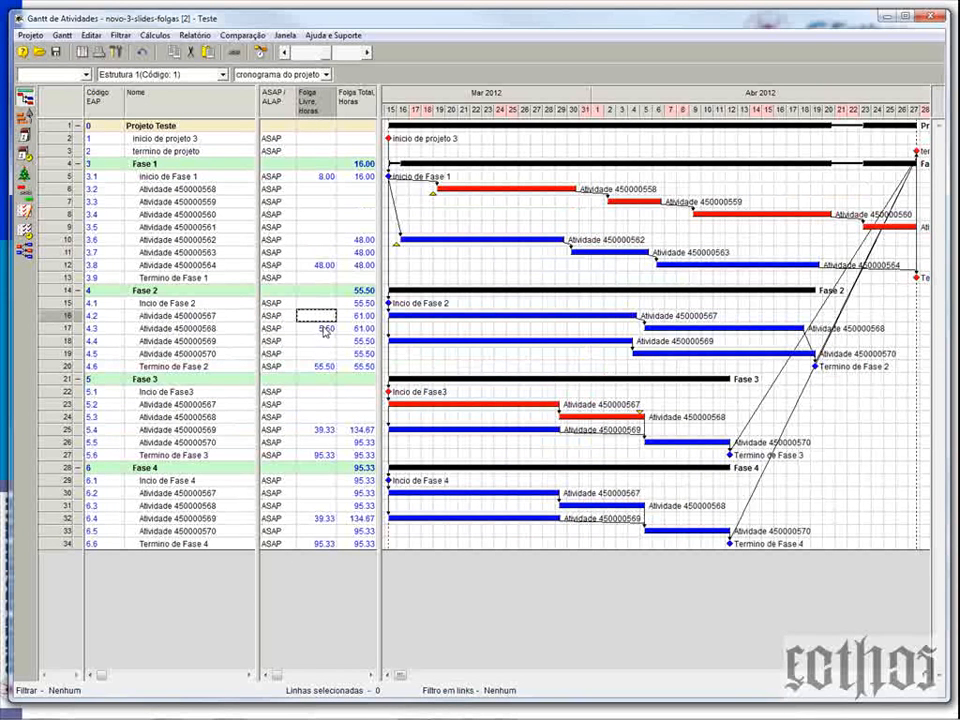
pyautogui.click(323, 328)
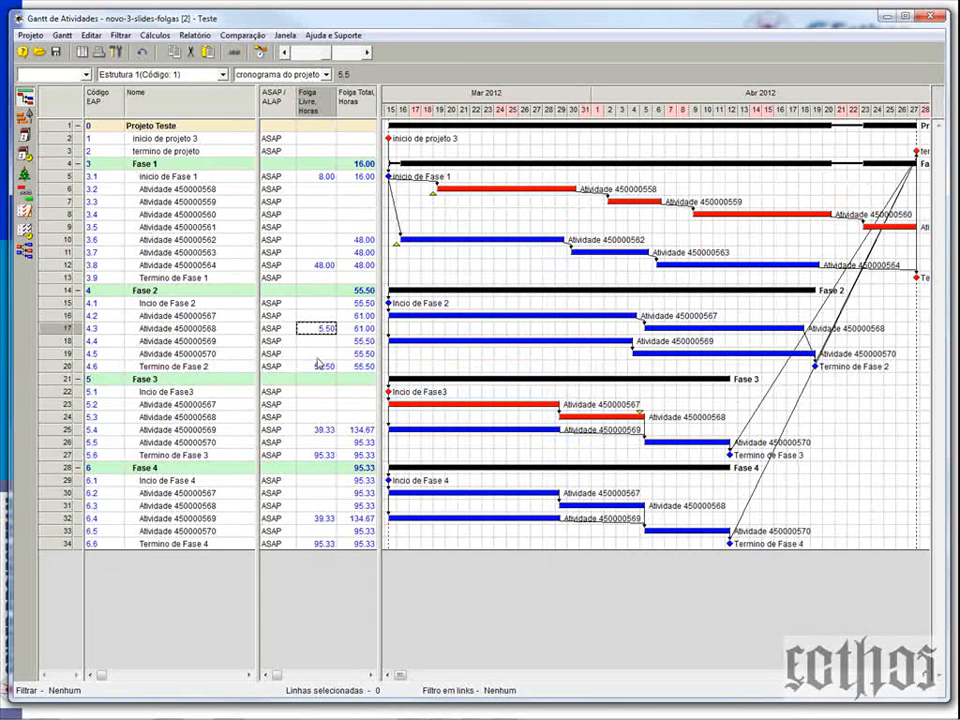
# - Filter the activities by Folga Livre, Horas using the condition Maior que with a blank value
pyautogui.rightClick(322, 111)
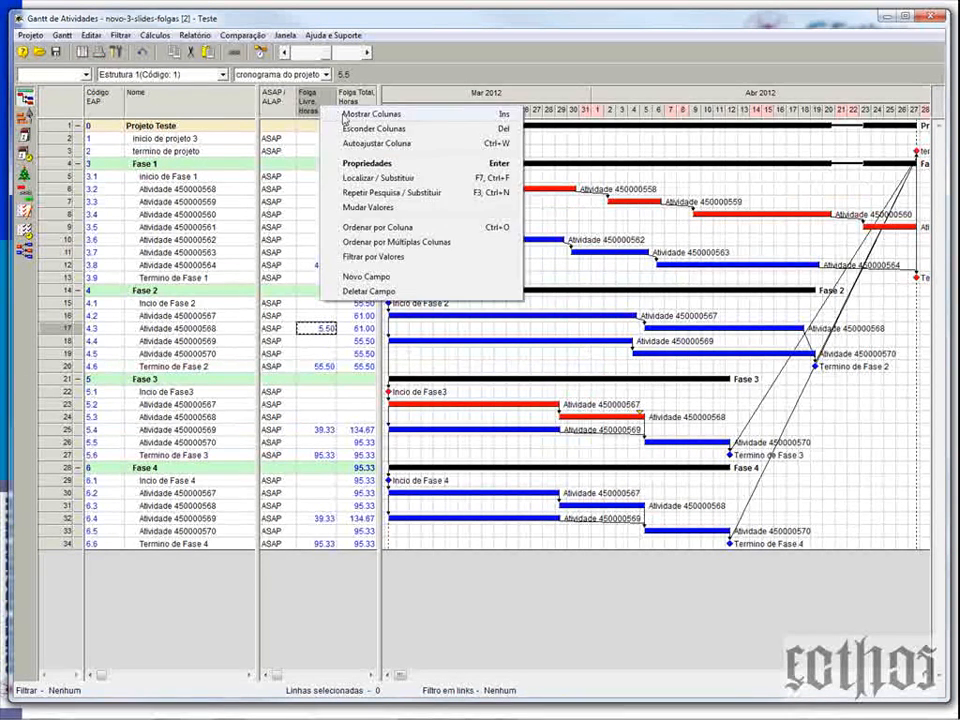
pyautogui.click(386, 255)
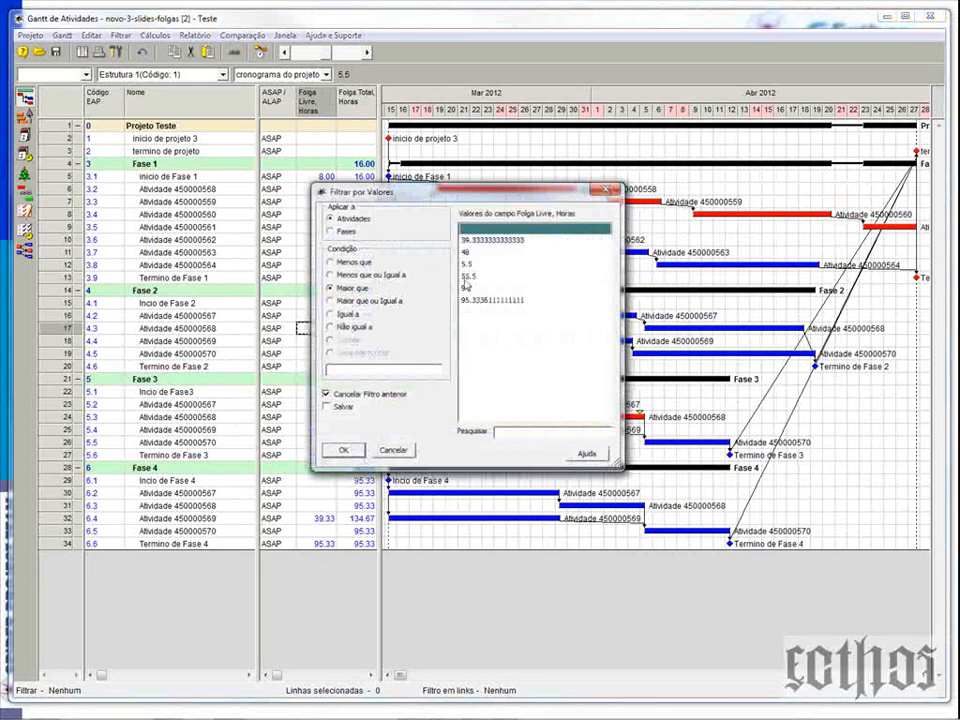
pyautogui.click(343, 450)
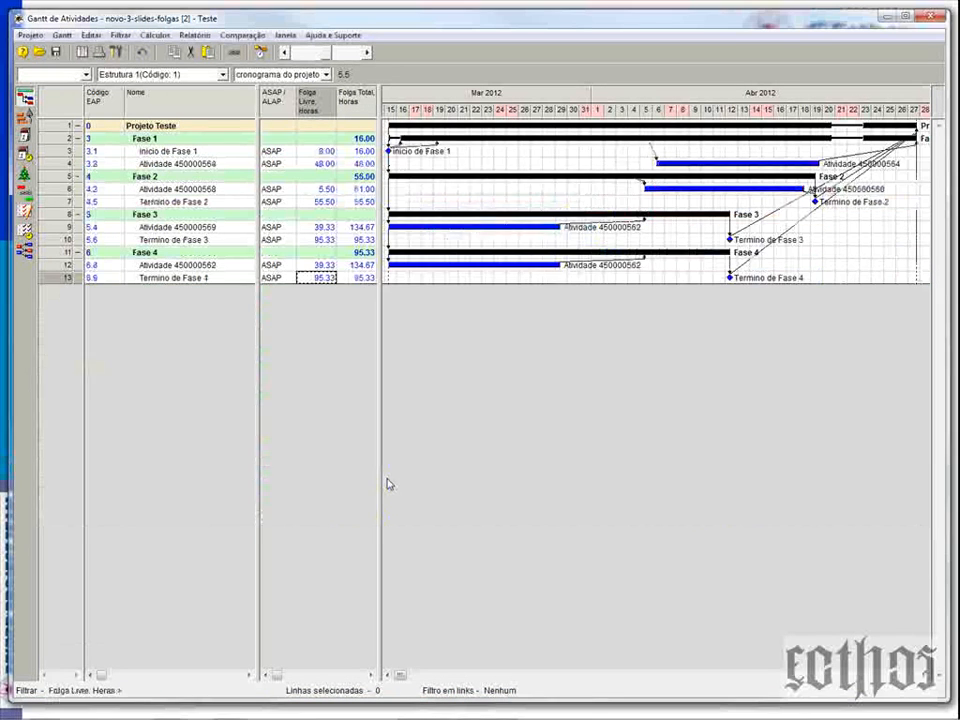
# - Set the ASAP / ALAP field to ALAP for Fase 1 activities 3.1 and 3.8
pyautogui.click(279, 151)
pyautogui.click(279, 163)
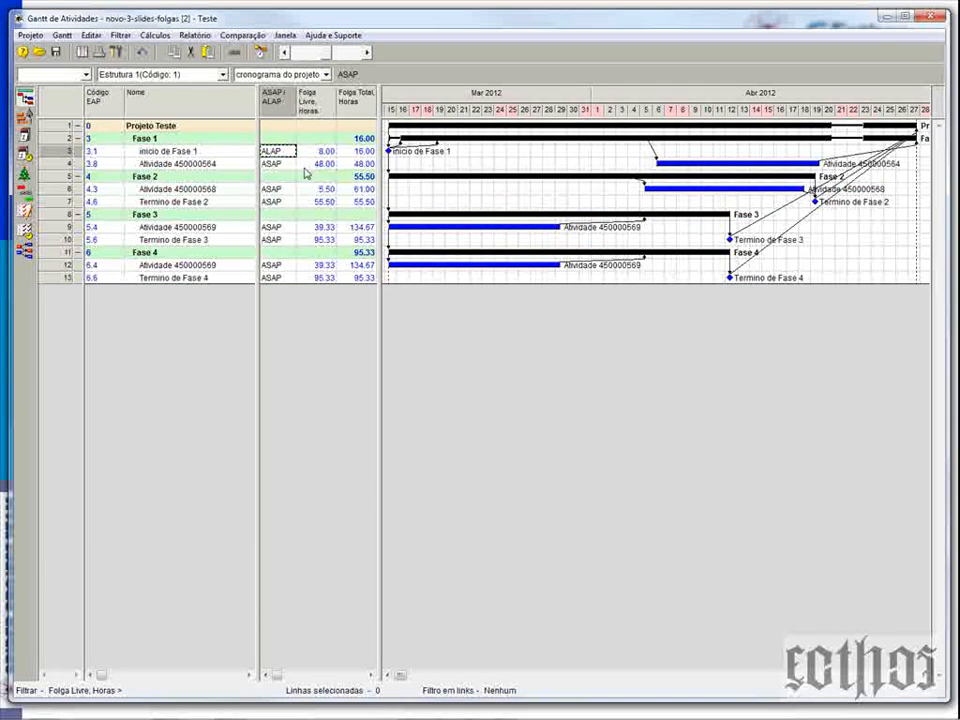
pyautogui.click(278, 163)
pyautogui.click(284, 155)
pyautogui.click(285, 164)
pyautogui.click(286, 165)
pyautogui.click(289, 208)
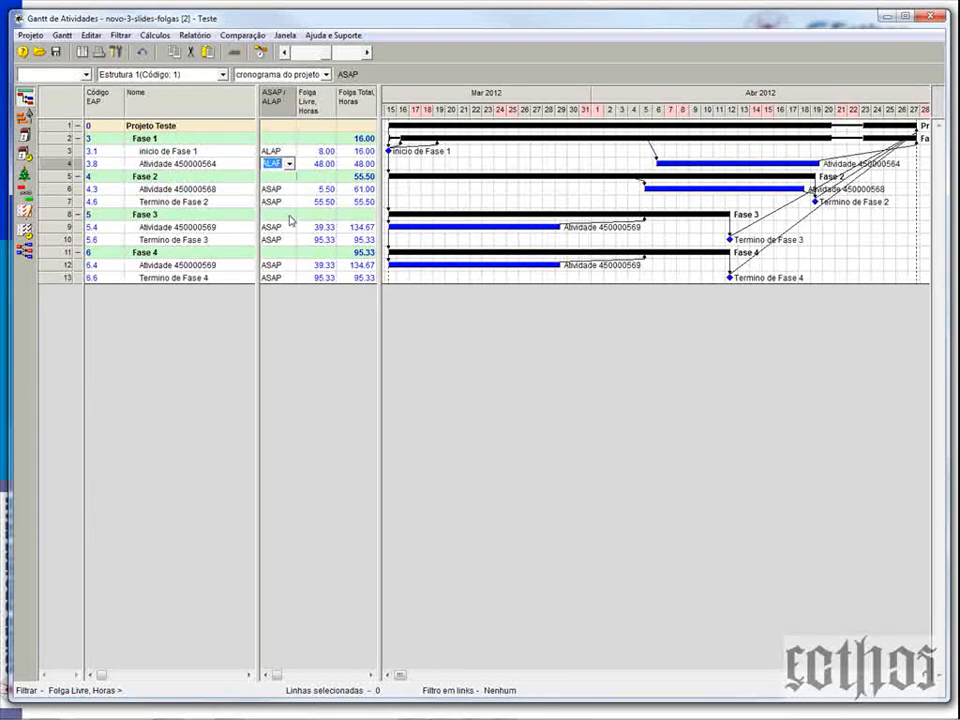
# - Set the ASAP / ALAP field to ALAP for Fase 4 activities 6.6 and 6.4
pyautogui.click(288, 277)
pyautogui.click(289, 277)
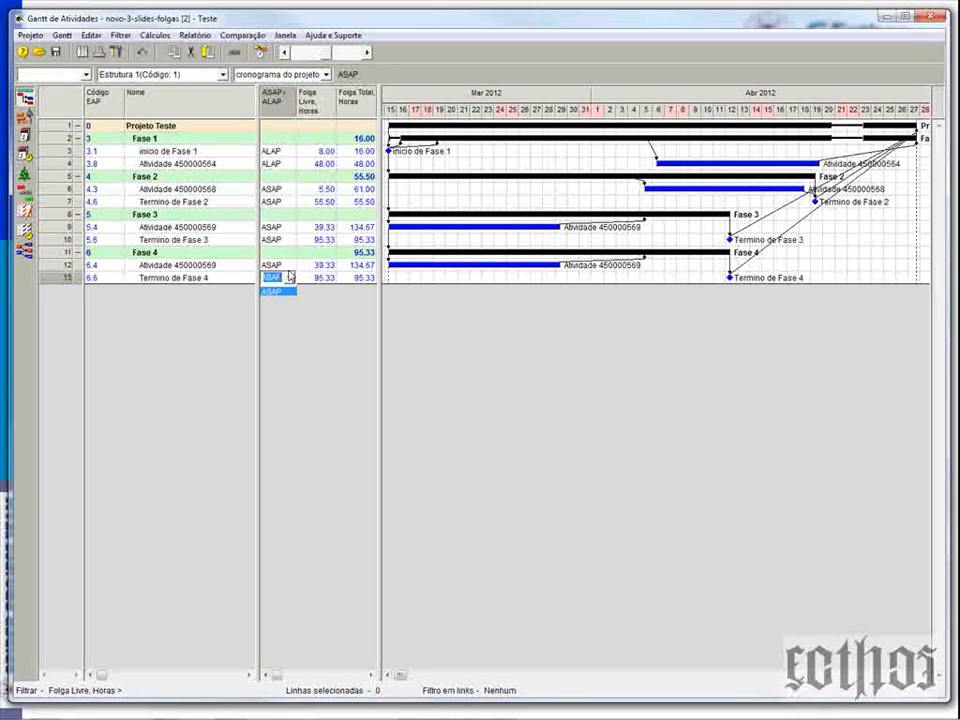
pyautogui.click(288, 291)
pyautogui.click(289, 264)
pyautogui.click(289, 265)
pyautogui.click(288, 279)
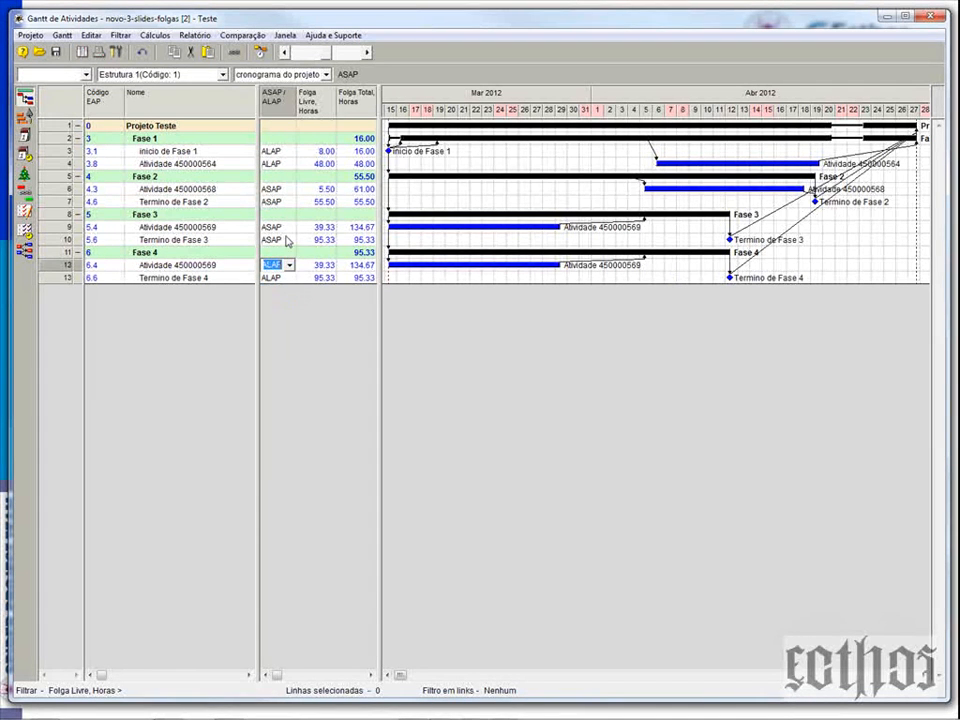
# - Set the ASAP / ALAP field to ALAP for Fase 3 activities 5.6 and 5.4
pyautogui.click(289, 241)
pyautogui.click(289, 241)
pyautogui.click(288, 254)
pyautogui.click(288, 232)
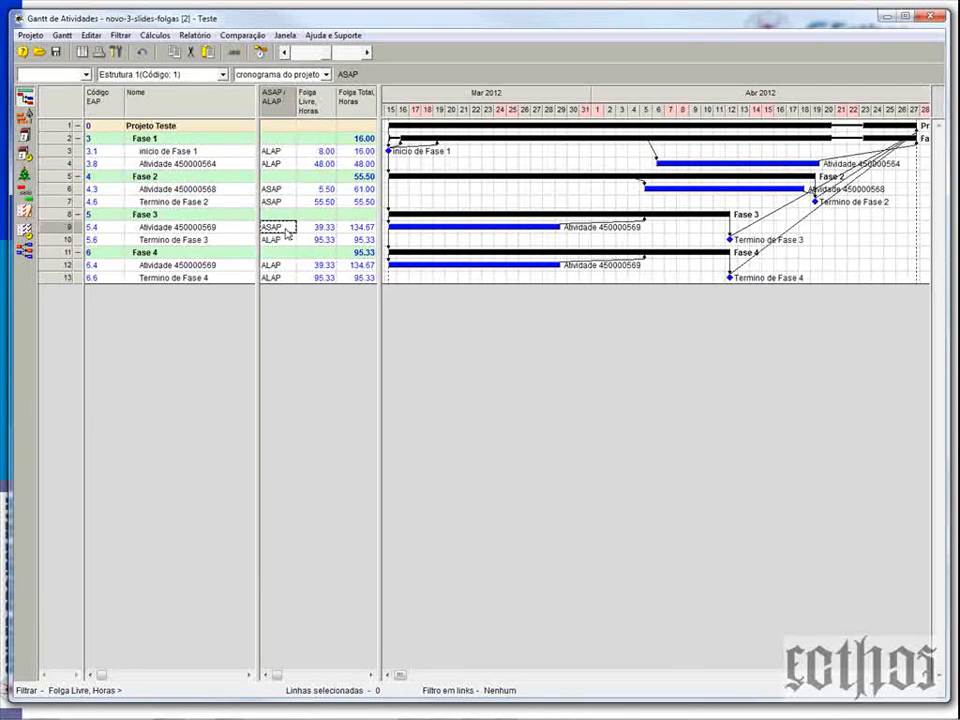
pyautogui.click(288, 232)
pyautogui.click(288, 245)
# - Set the ASAP / ALAP field to ALAP for Fase 2 activities 4.6 and 4.3
pyautogui.click(288, 190)
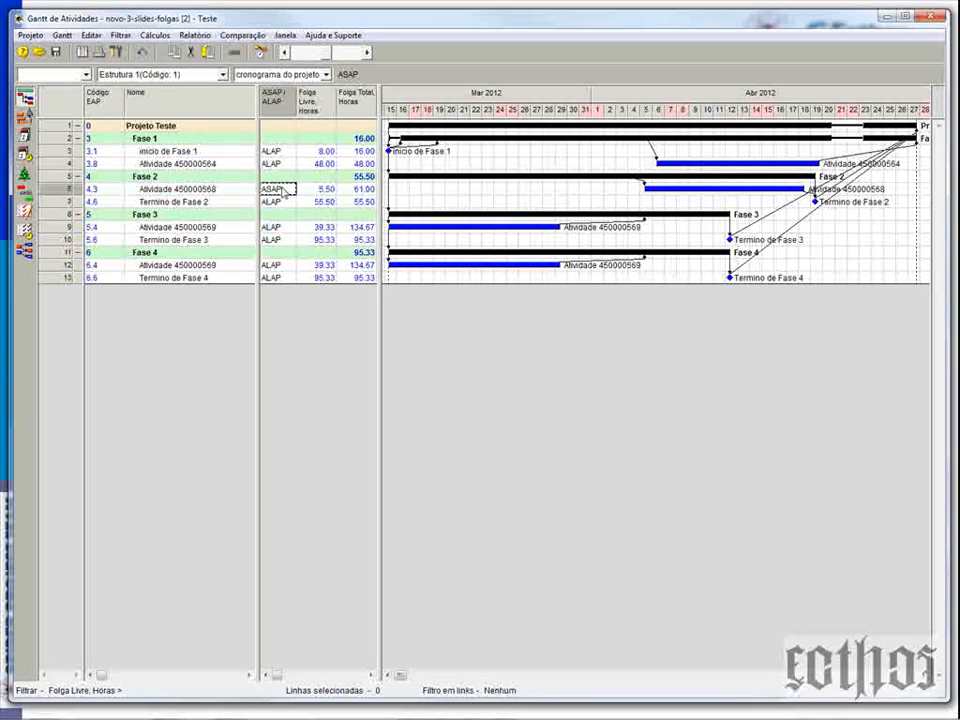
pyautogui.click(287, 190)
pyautogui.click(288, 201)
pyautogui.click(311, 231)
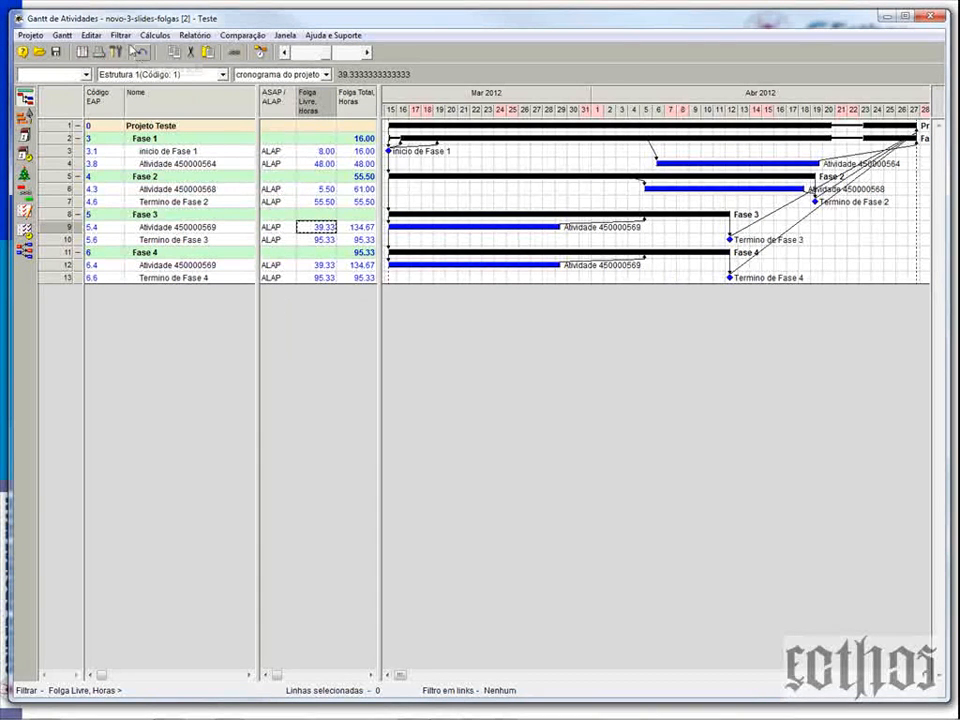
# - Cancel the activity and phase filter and recalculate the schedule with the Adiantado direction
pyautogui.click(67, 37)
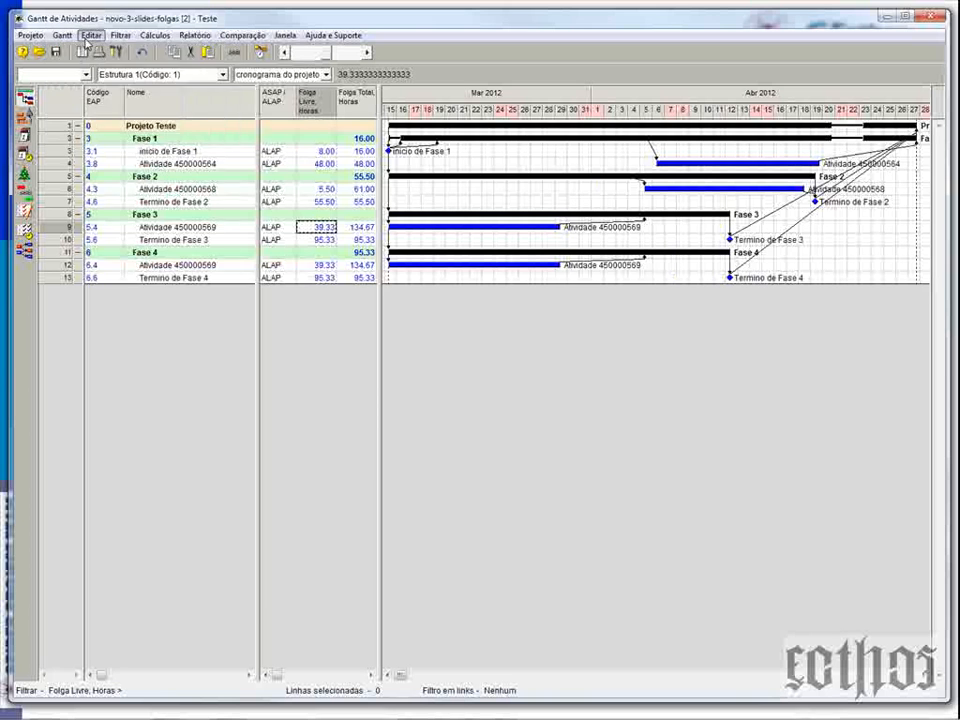
pyautogui.click(120, 35)
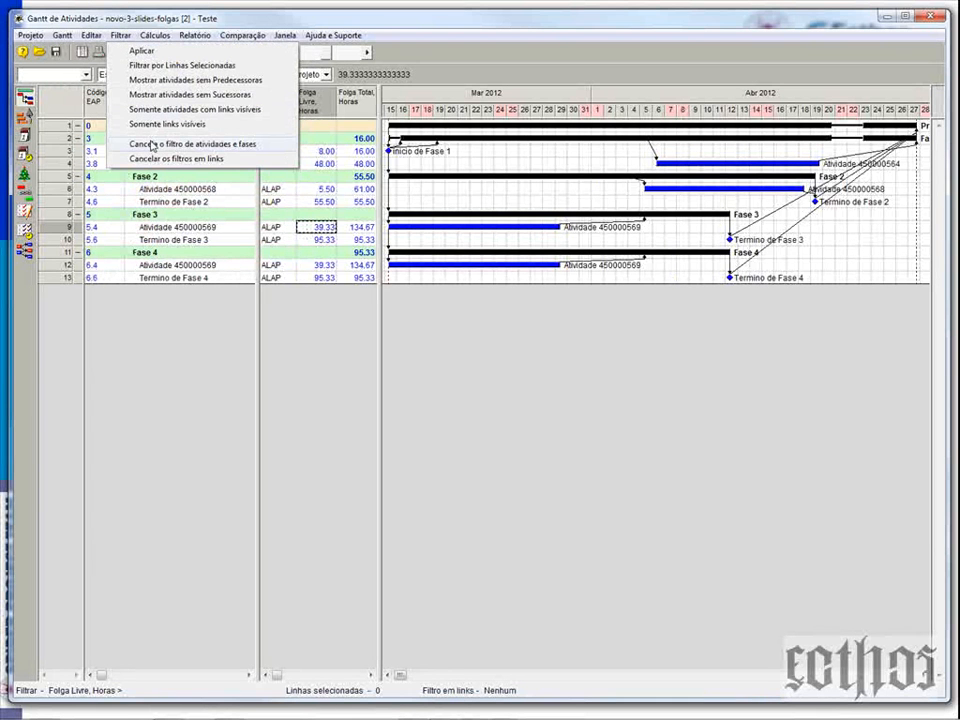
pyautogui.click(151, 146)
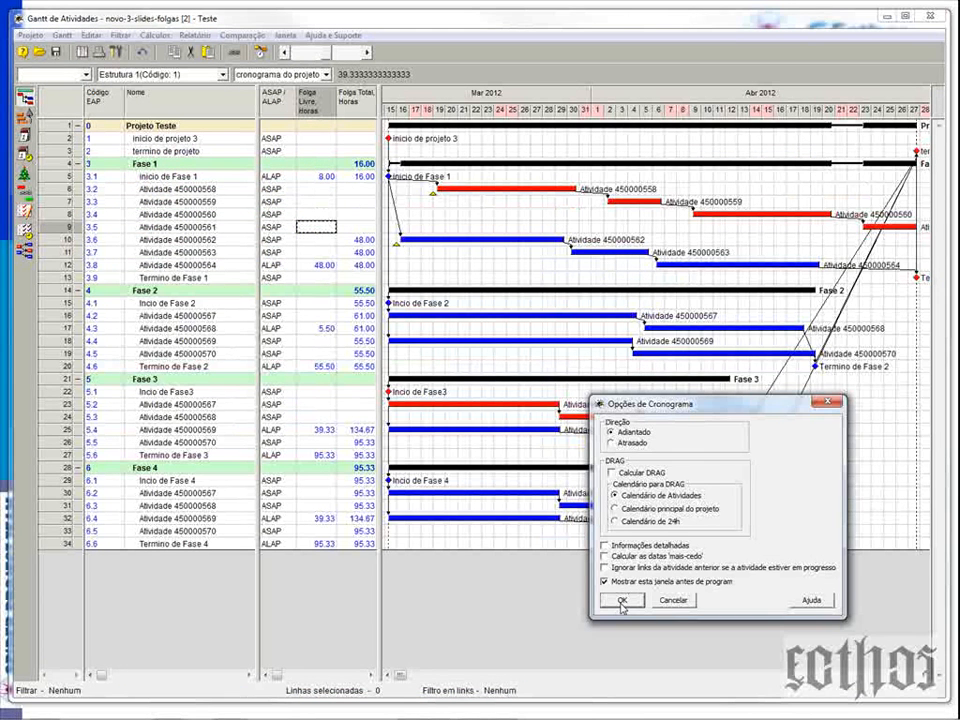
pyautogui.click(619, 601)
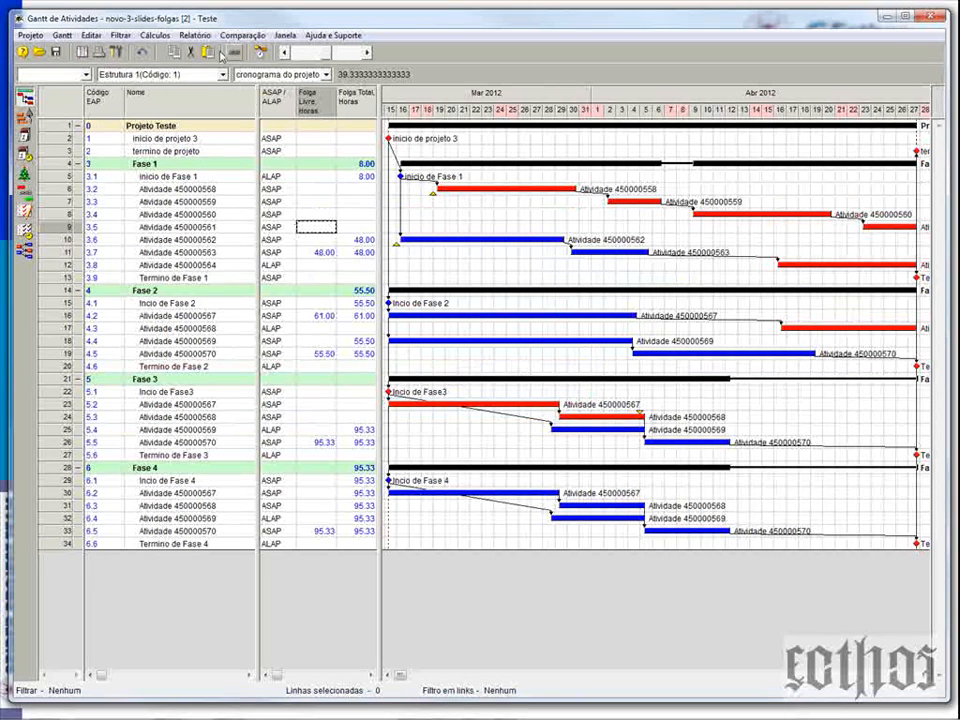
# - Undo the last applied formula group and rerun the schedule calculation with the Adiantado direction
pyautogui.click(142, 51)
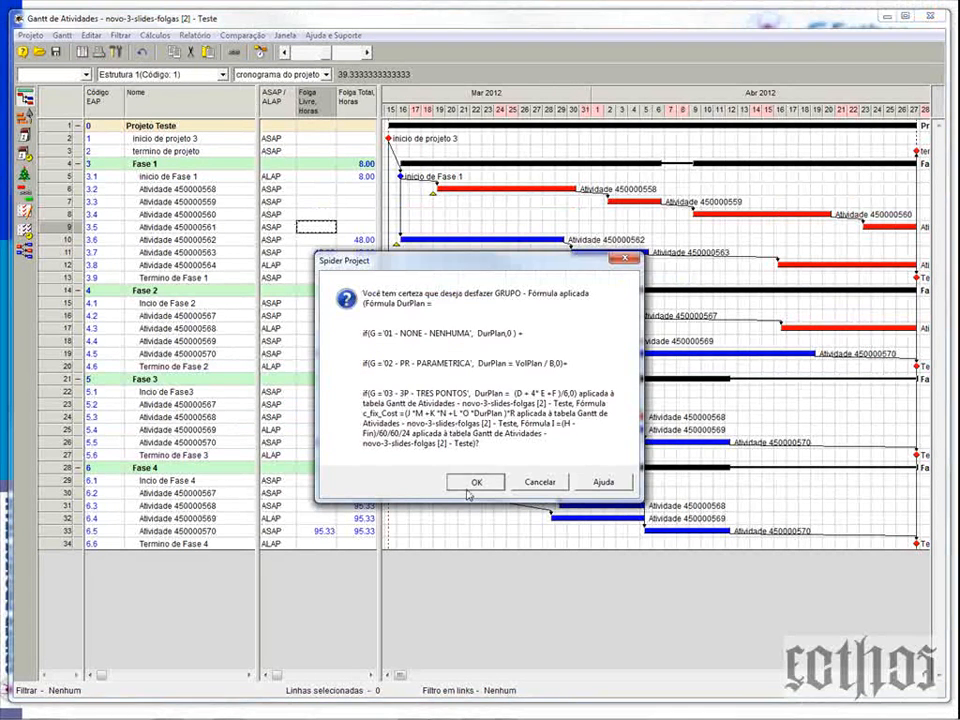
pyautogui.click(468, 484)
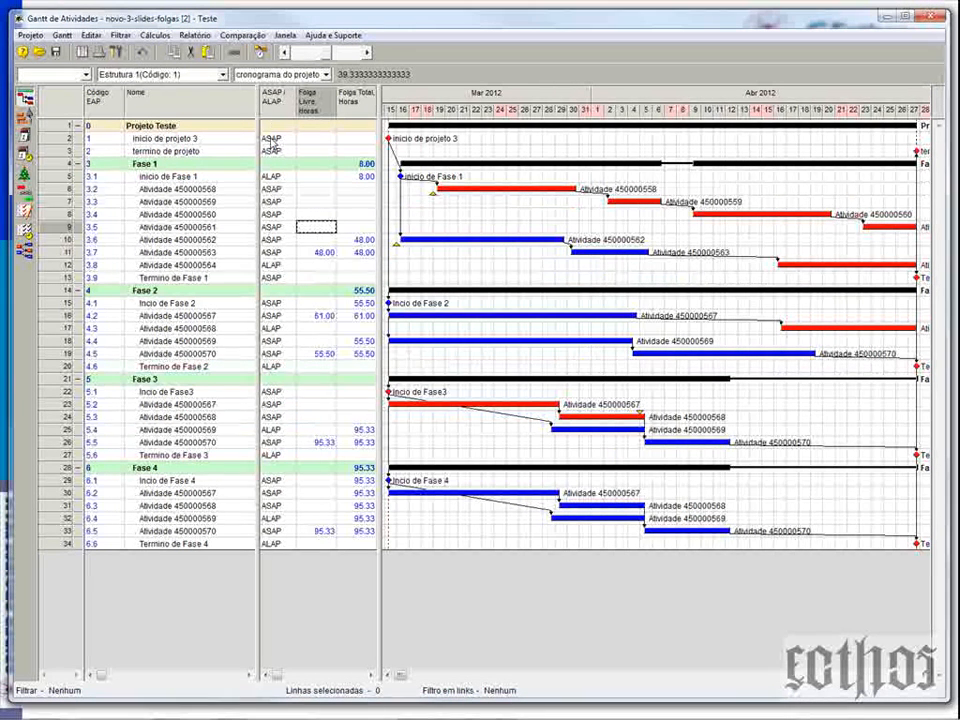
pyautogui.click(261, 55)
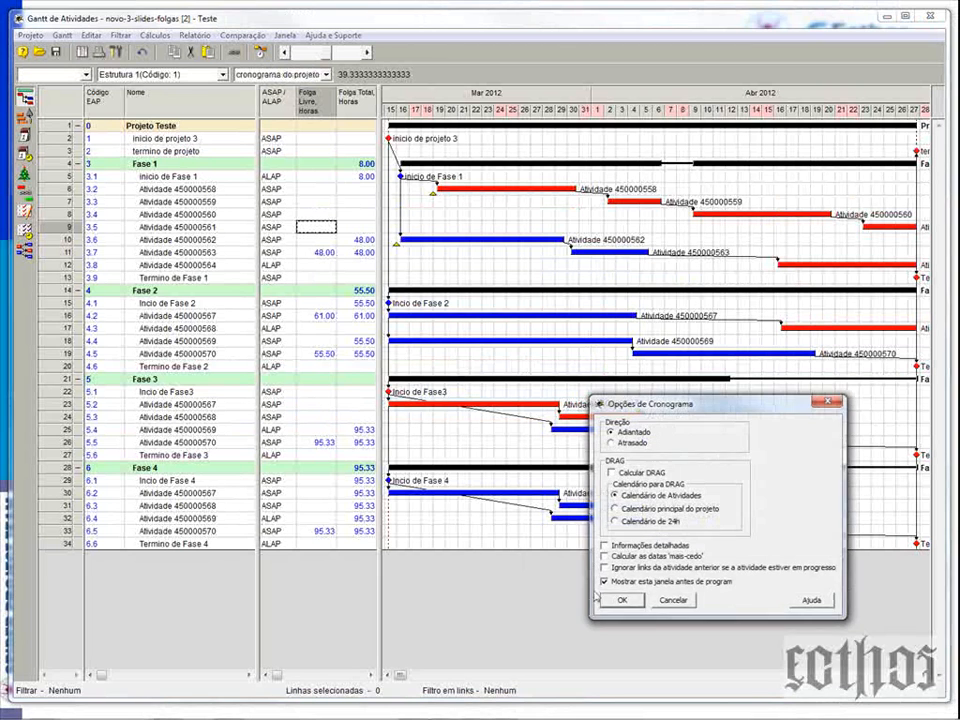
pyautogui.click(602, 597)
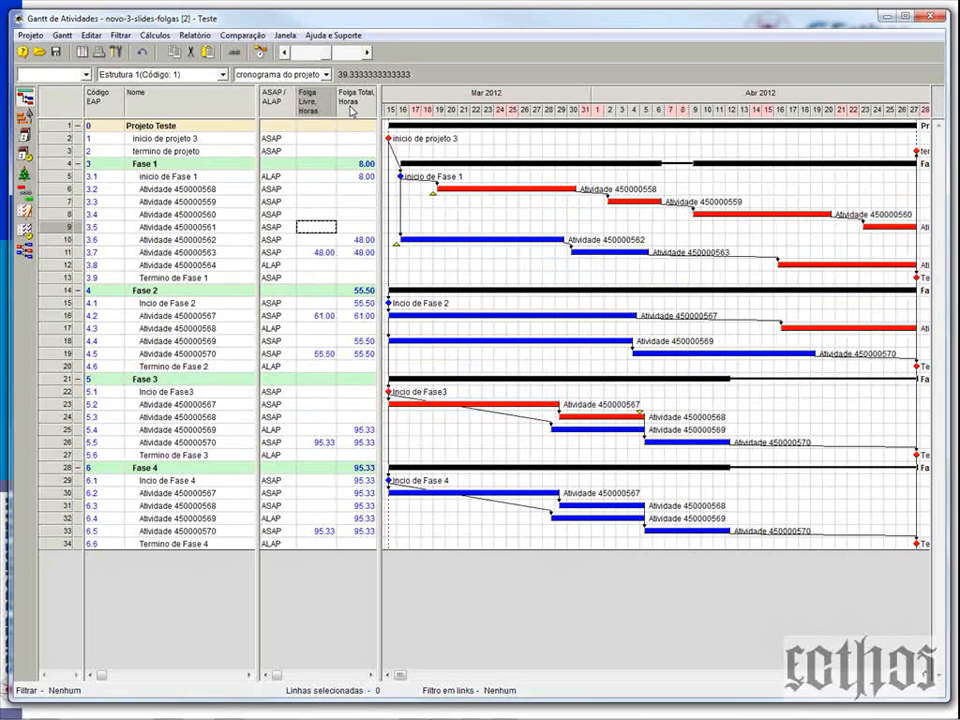
# - Filter the activities by Folga Total, Horas with the condition Maior que and an empty value
pyautogui.rightClick(350, 111)
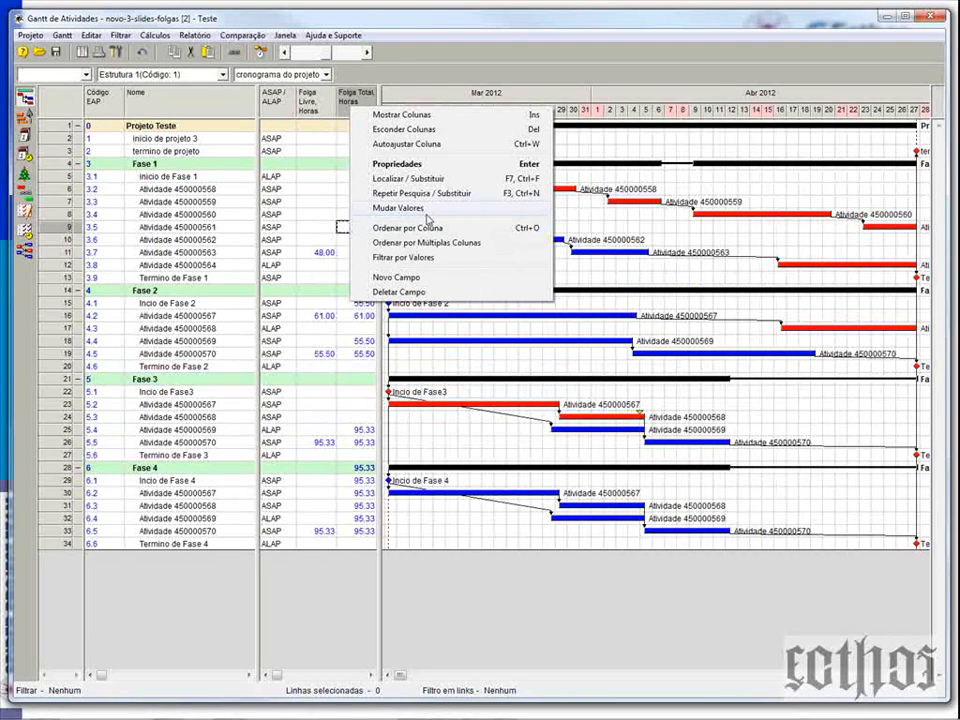
pyautogui.click(425, 257)
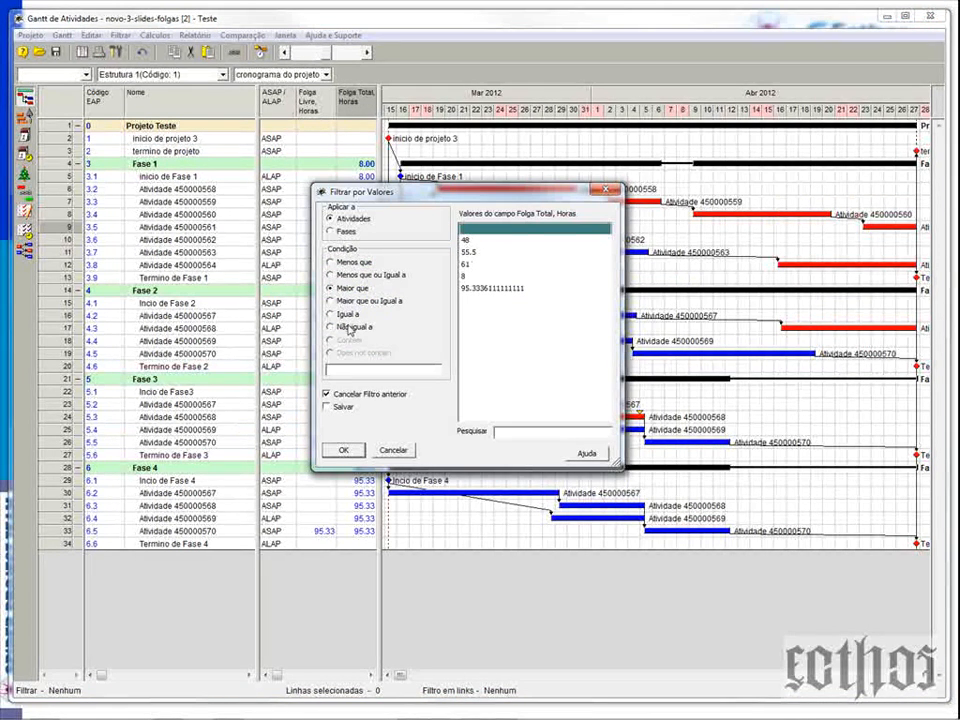
pyautogui.click(331, 313)
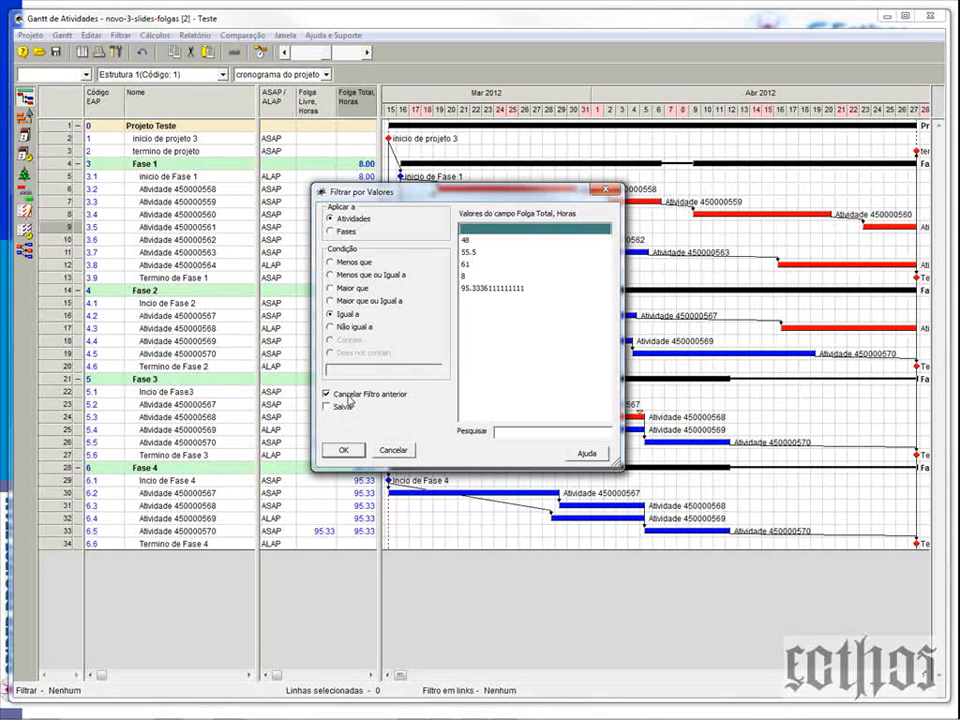
pyautogui.click(331, 288)
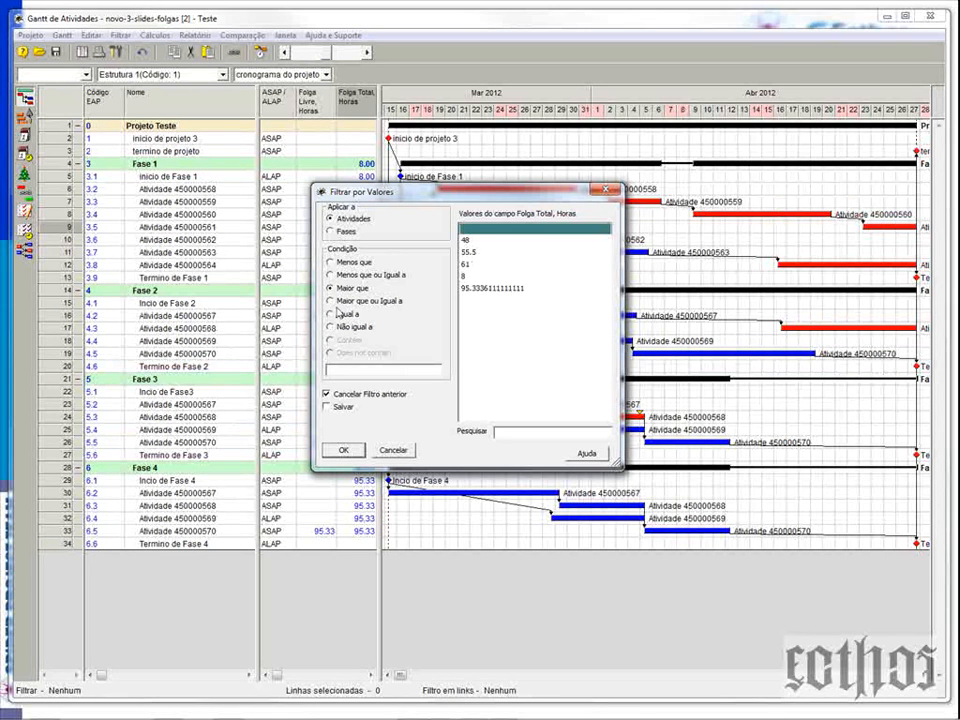
pyautogui.click(343, 451)
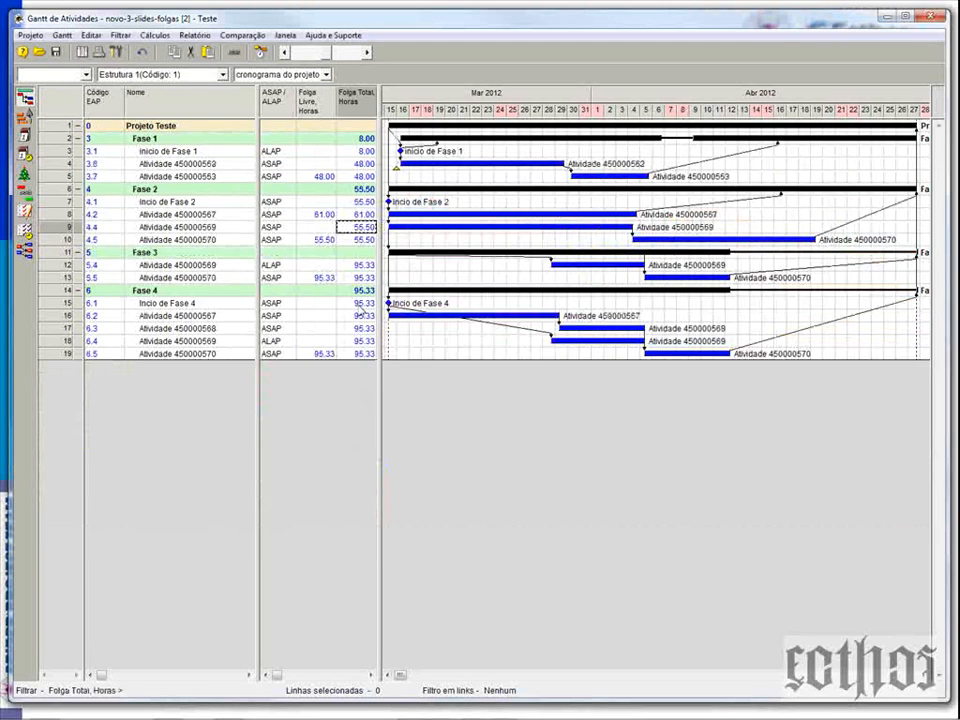
# - Set the ASAP / ALAP field to ALAP for Fase 1 activities 3.6 and 3.7
pyautogui.doubleClick(278, 125)
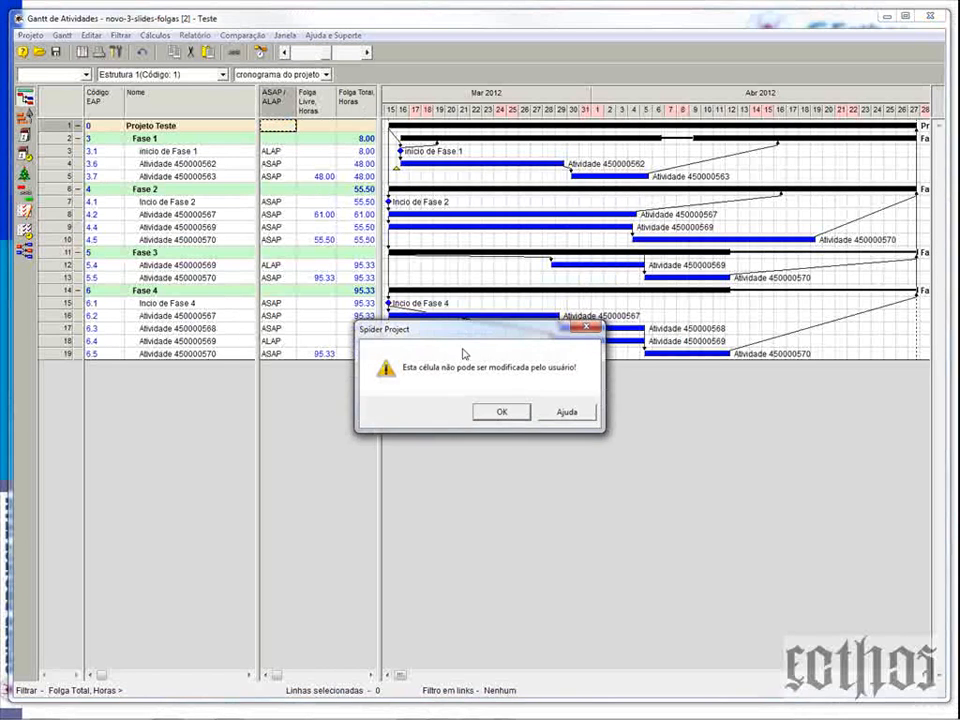
pyautogui.click(503, 412)
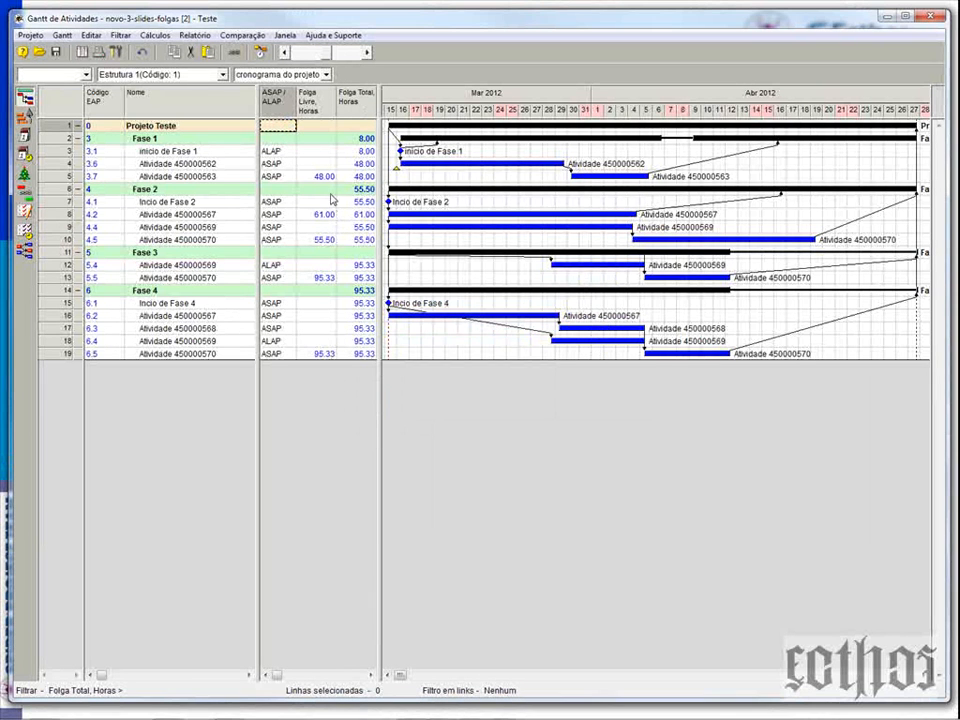
pyautogui.click(286, 151)
pyautogui.doubleClick(286, 164)
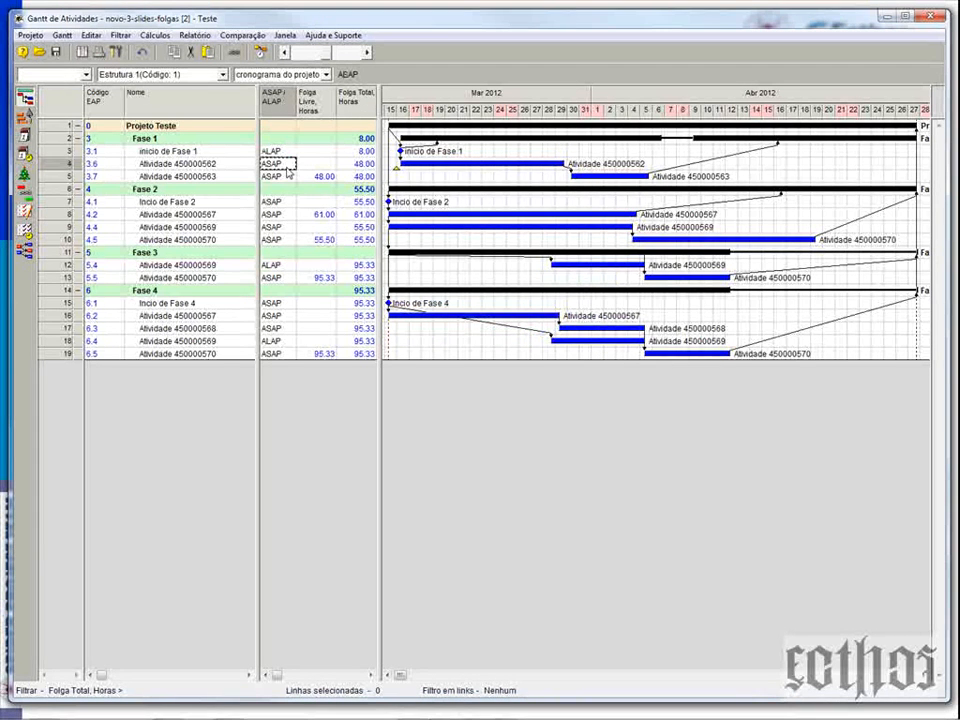
pyautogui.click(285, 267)
pyautogui.click(280, 177)
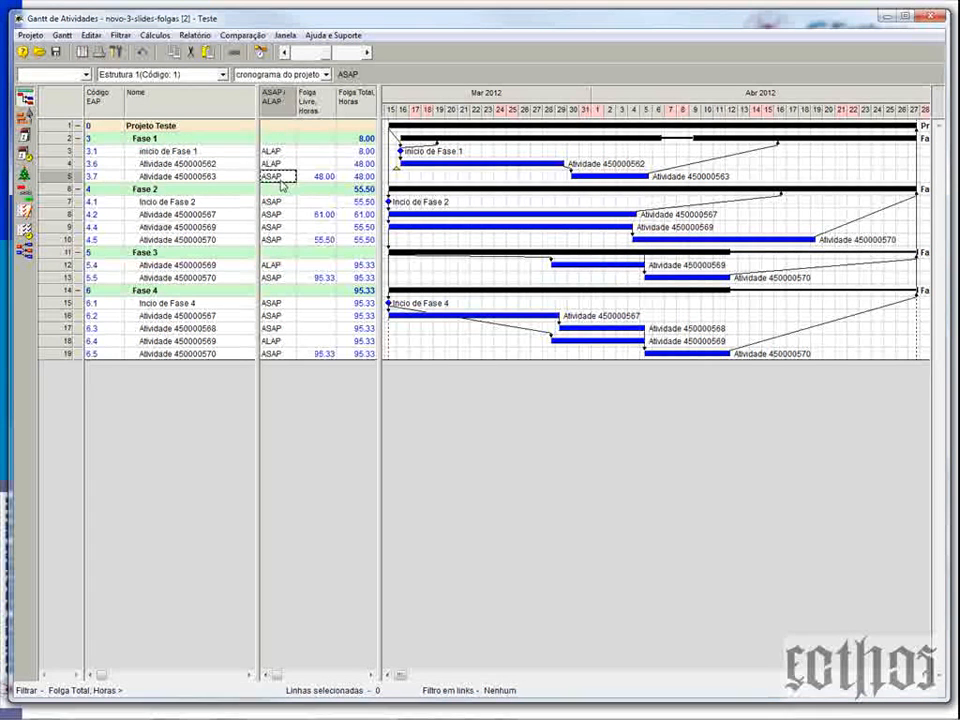
pyautogui.doubleClick(280, 177)
pyautogui.click(291, 214)
# - Copy the three ALAP values from Fase 1 and paste them over Fase 2 activities 4.1, 4.2, 4.4 and 4.5
pyautogui.click(288, 205)
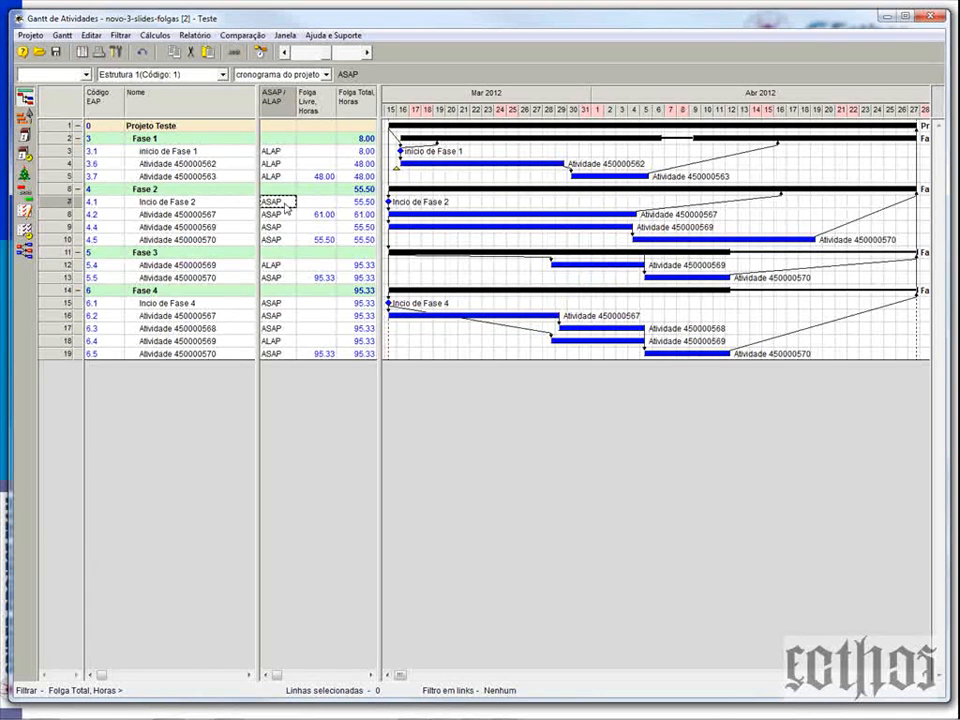
pyautogui.click(284, 154)
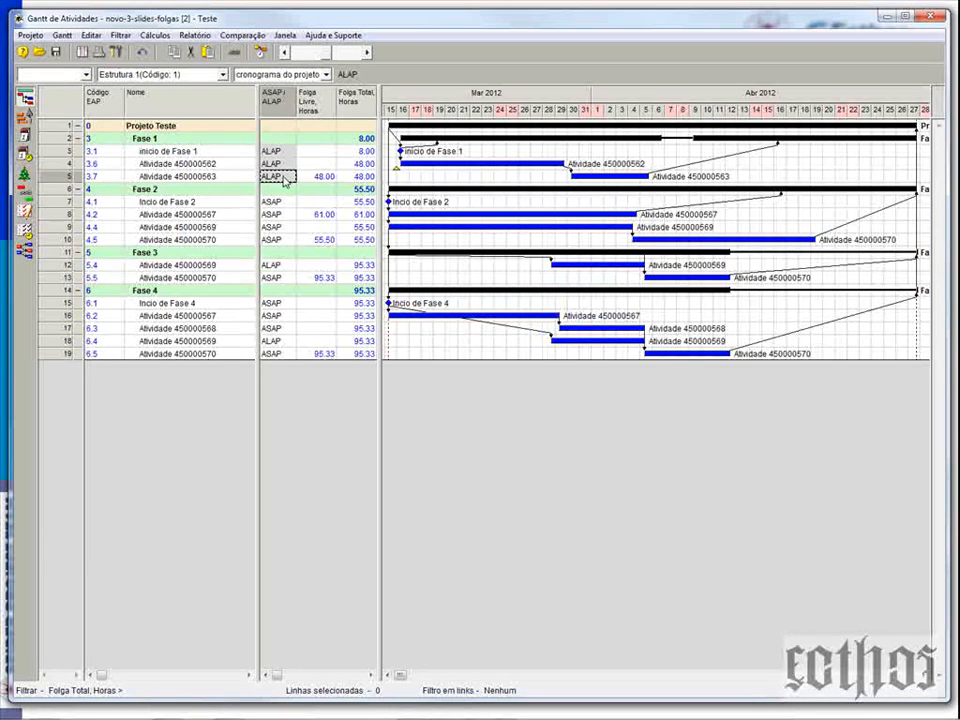
pyautogui.click(285, 203)
pyautogui.hotkey('ctrl', 'v')
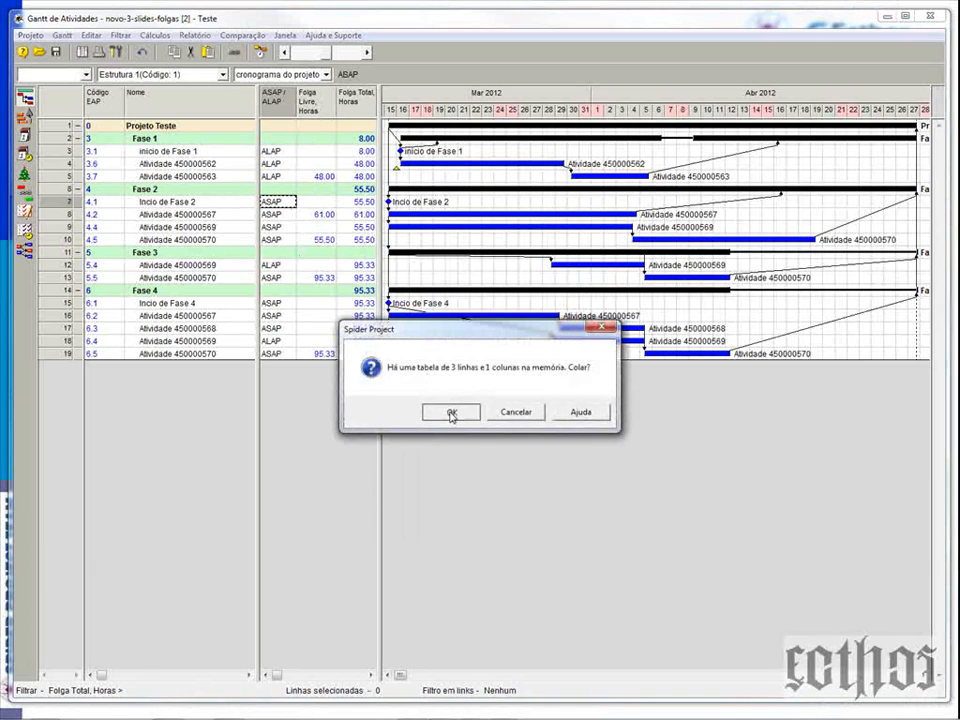
pyautogui.click(452, 415)
pyautogui.click(289, 216)
pyautogui.hotkey('ctrl', 'v')
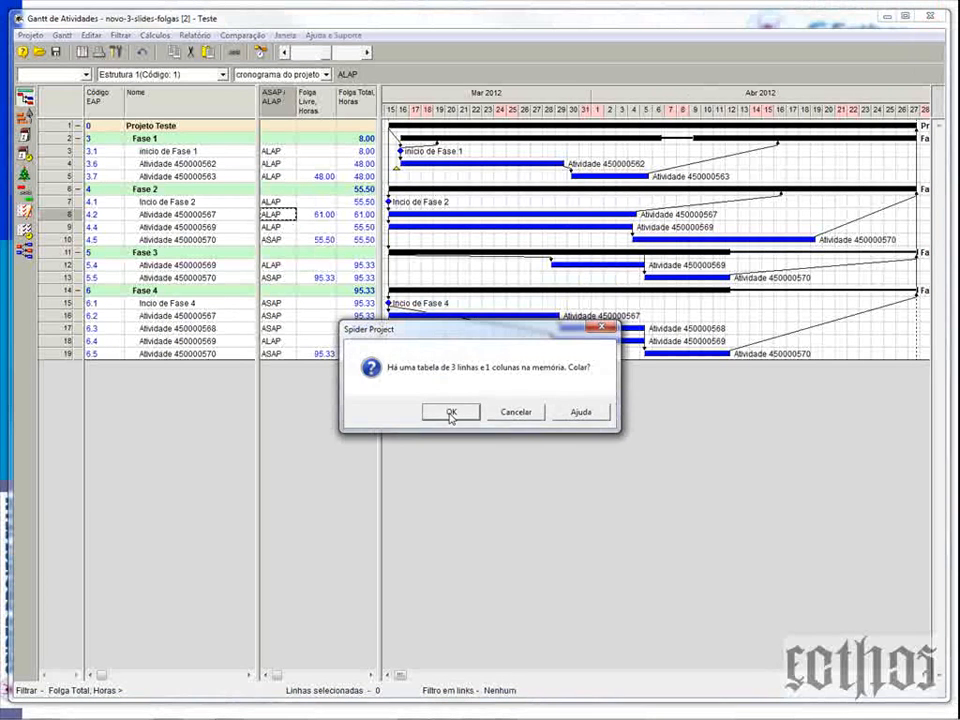
pyautogui.click(451, 411)
# - Paste the copied ALAP values over the ASAP / ALAP field of Fase 4 activities 6.1 through 6.5
pyautogui.click(280, 303)
pyautogui.hotkey('ctrl', 'v')
pyautogui.click(452, 414)
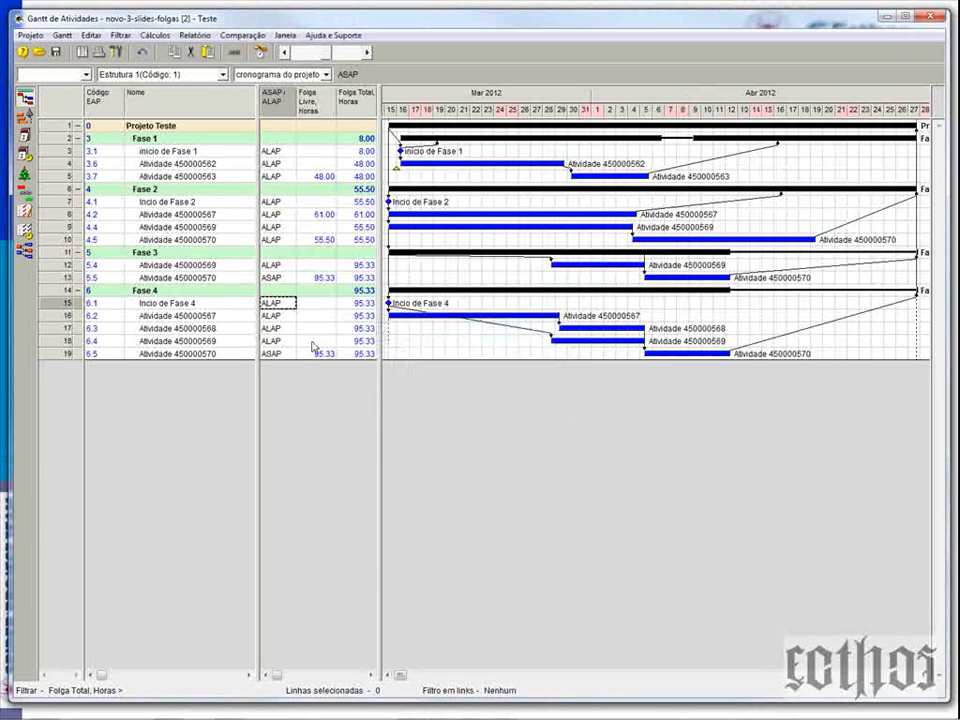
pyautogui.click(287, 318)
pyautogui.hotkey('ctrl', 'v')
pyautogui.click(459, 415)
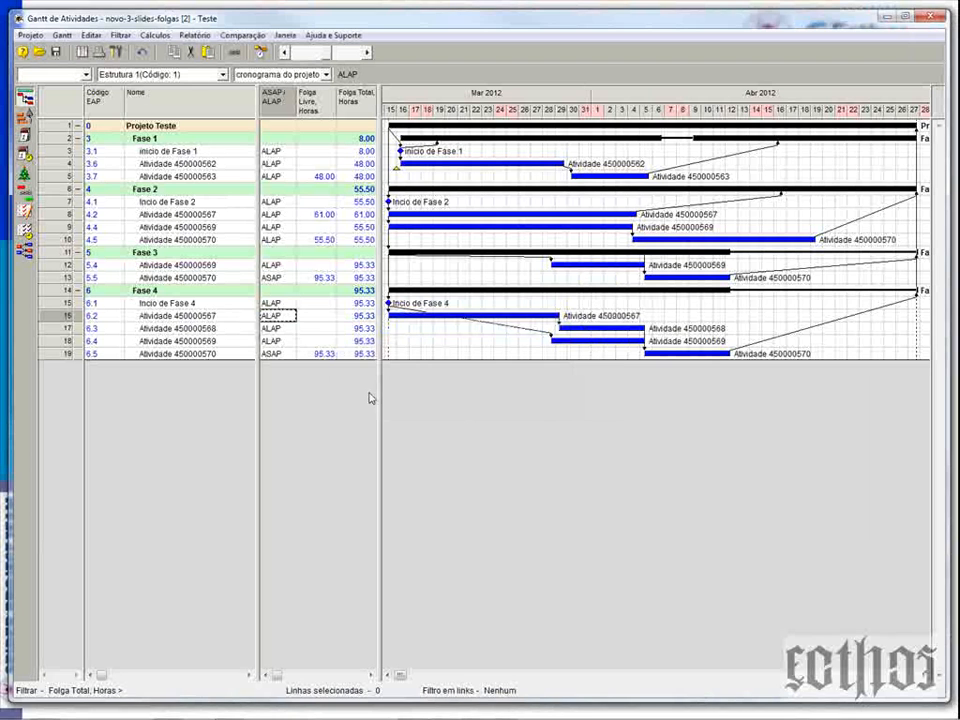
pyautogui.click(275, 329)
pyautogui.hotkey('ctrl', 'v')
pyautogui.click(453, 413)
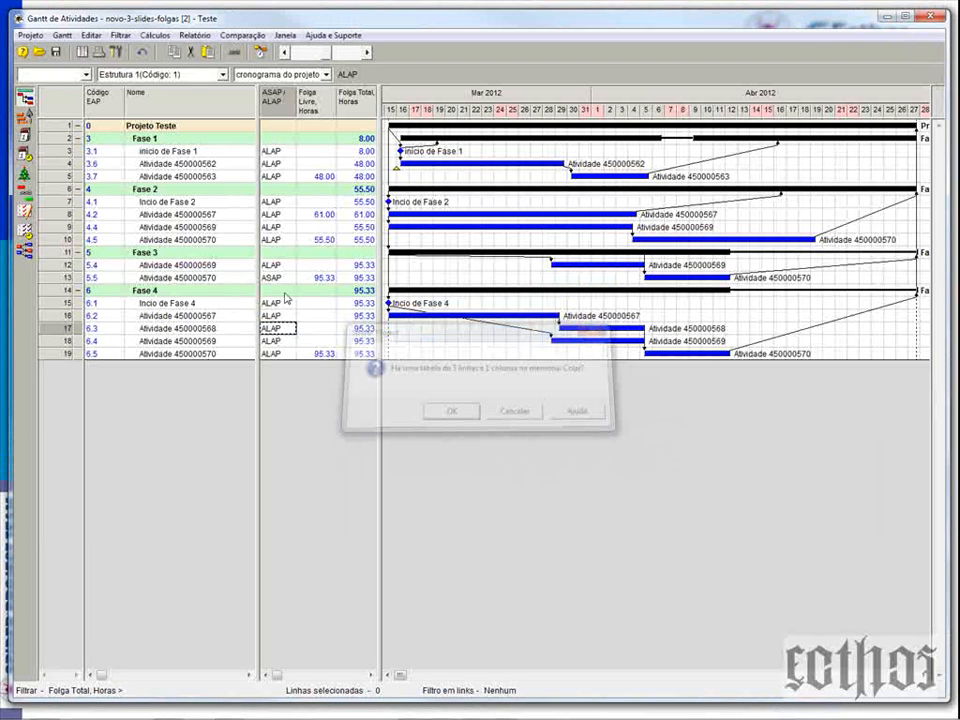
# - Set the ASAP / ALAP field to ALAP for Fase 3 activity 5.5
pyautogui.doubleClick(281, 279)
pyautogui.click(289, 279)
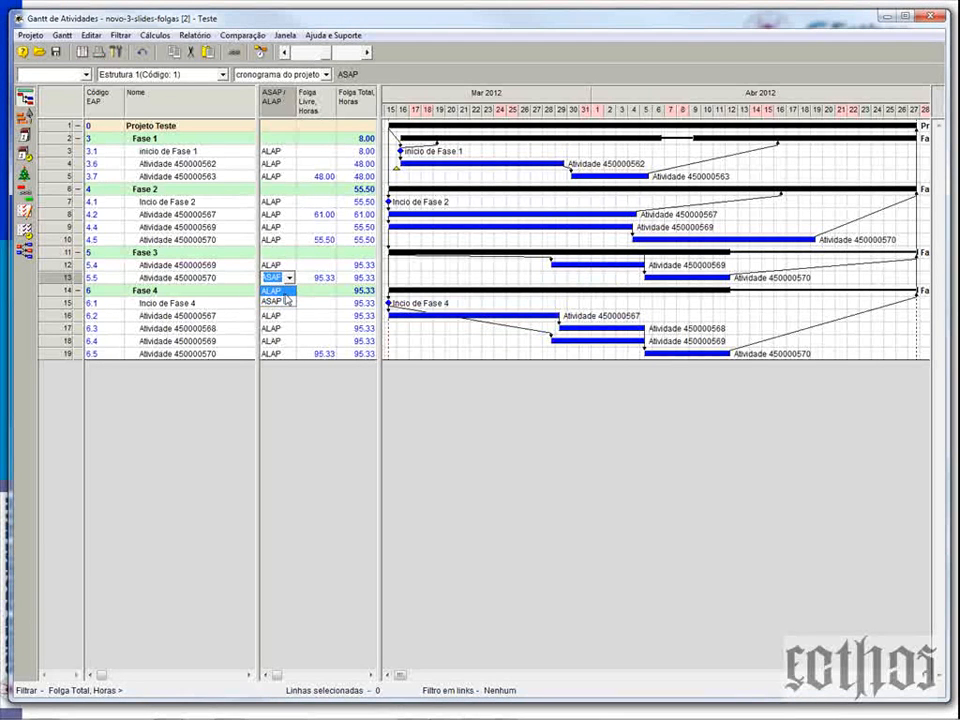
pyautogui.click(284, 291)
pyautogui.click(320, 319)
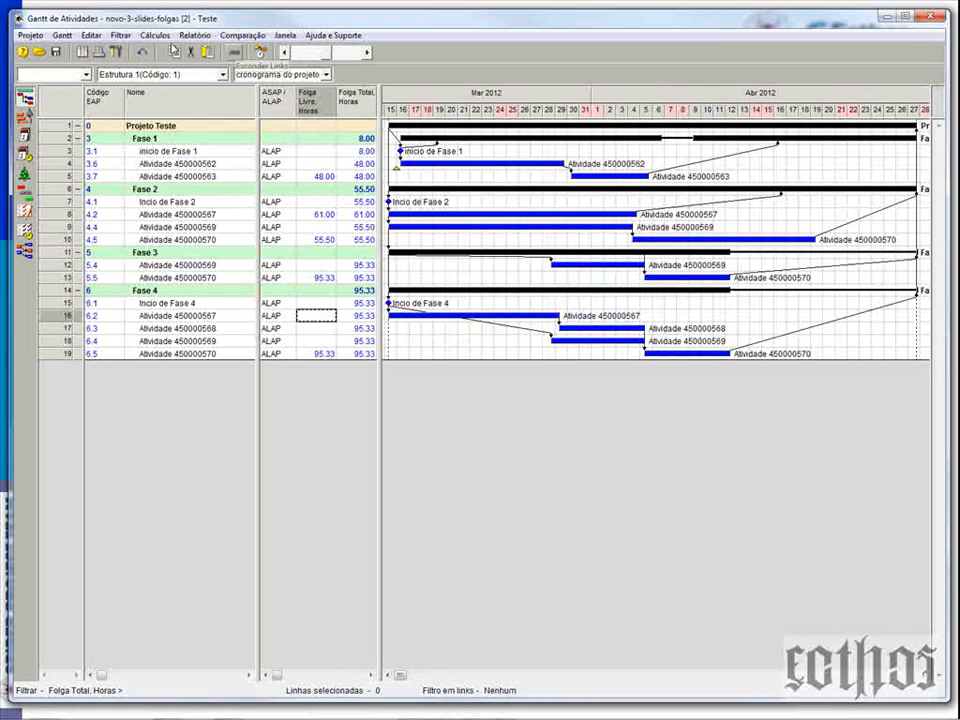
# - Remove the total float filter and recalculate the schedule in the Adiantado direction with the new ALAP settings
pyautogui.click(120, 35)
pyautogui.click(145, 145)
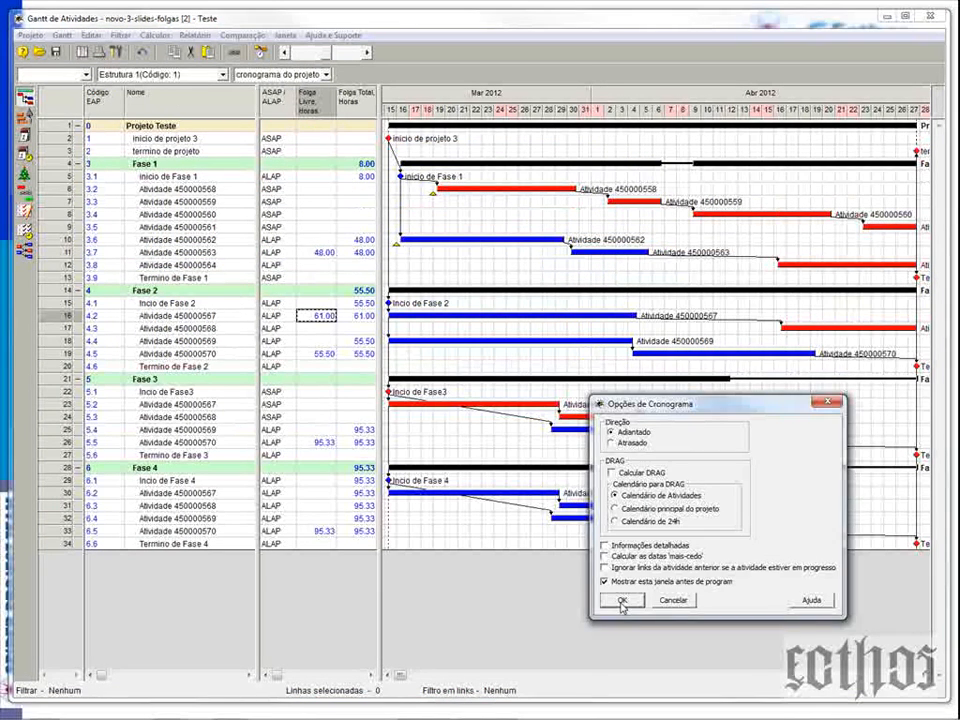
pyautogui.click(622, 603)
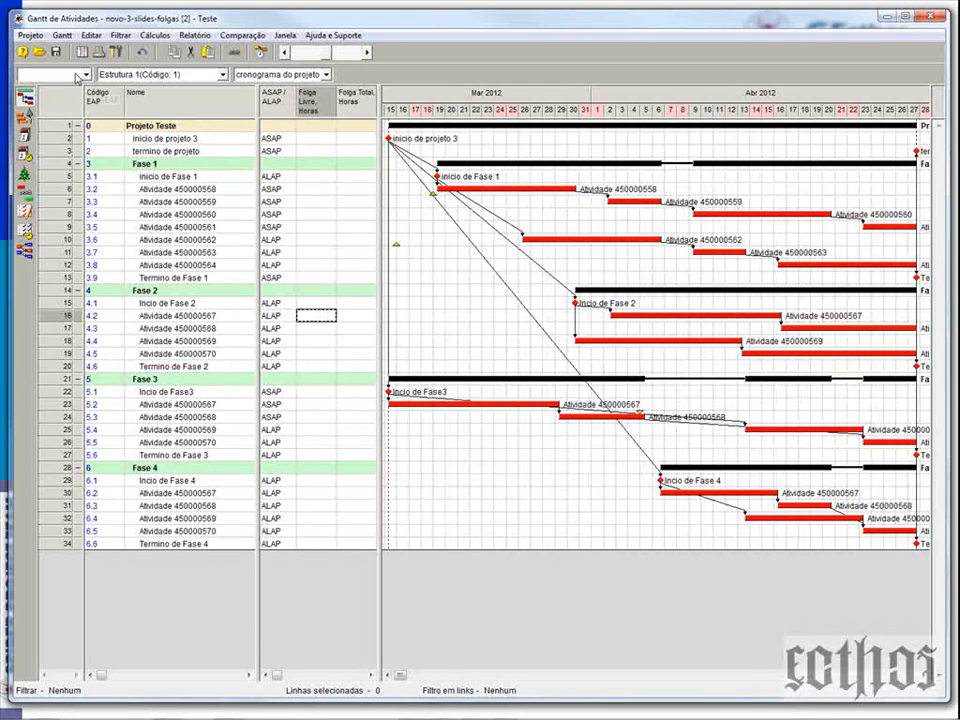
# - Save the project under the new code novo-3-slides-folgas-ALAP, version 2, in the empresa FSP1012-001 folder
pyautogui.click(30, 35)
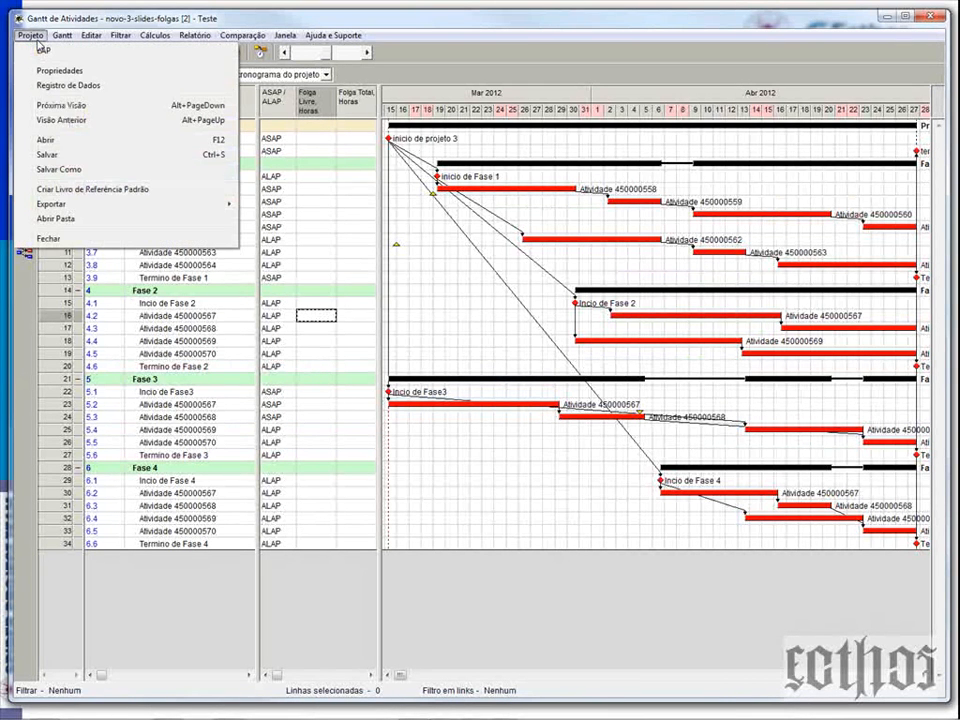
pyautogui.click(59, 169)
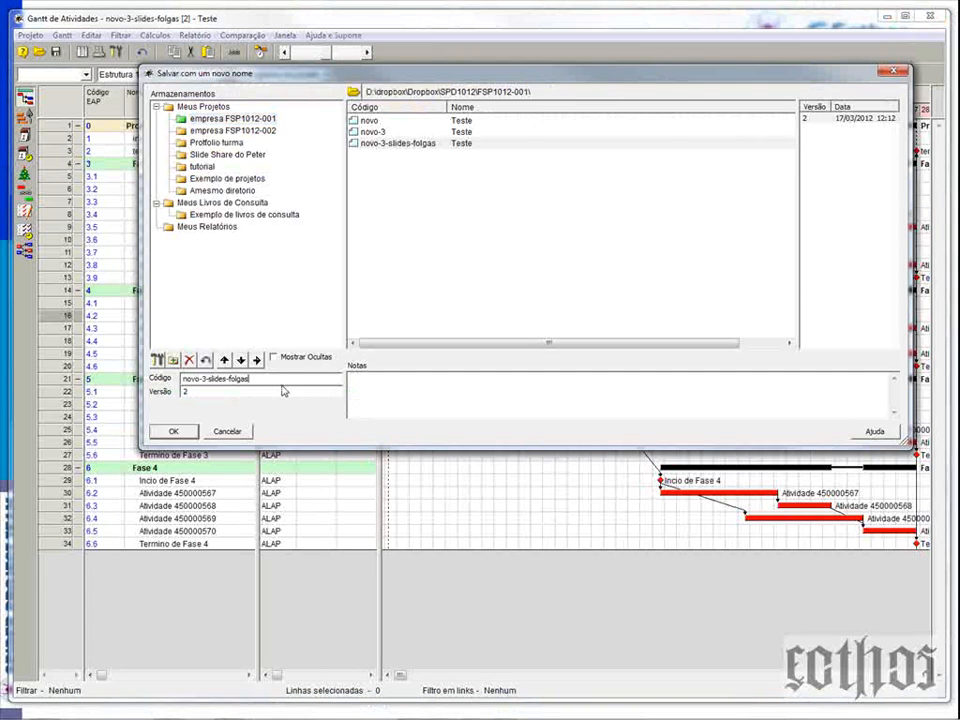
pyautogui.write('-ALAP')
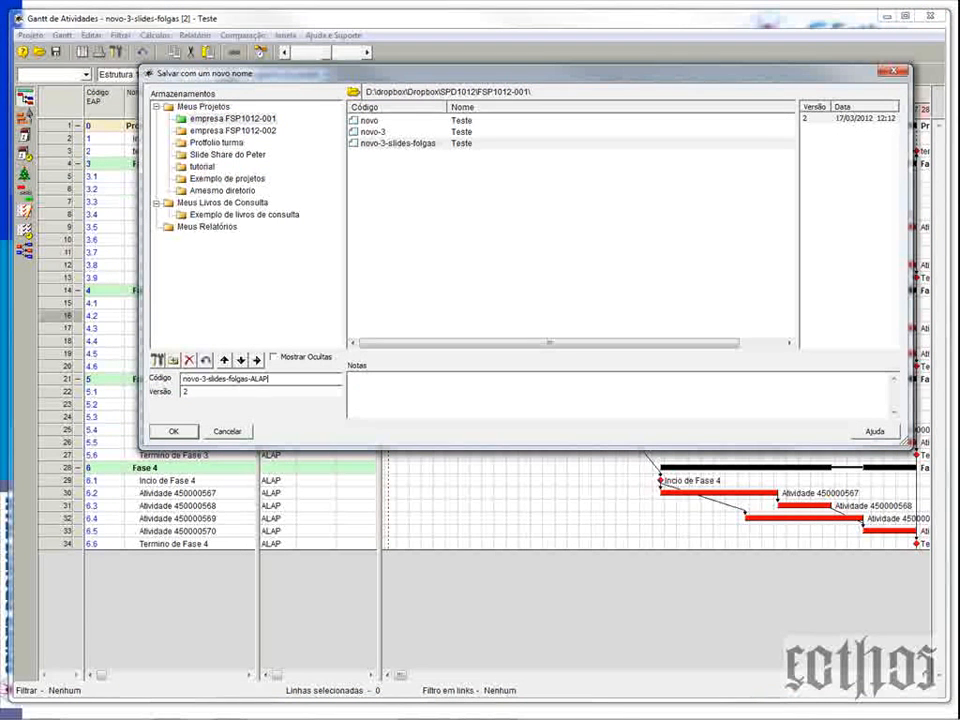
pyautogui.click(184, 435)
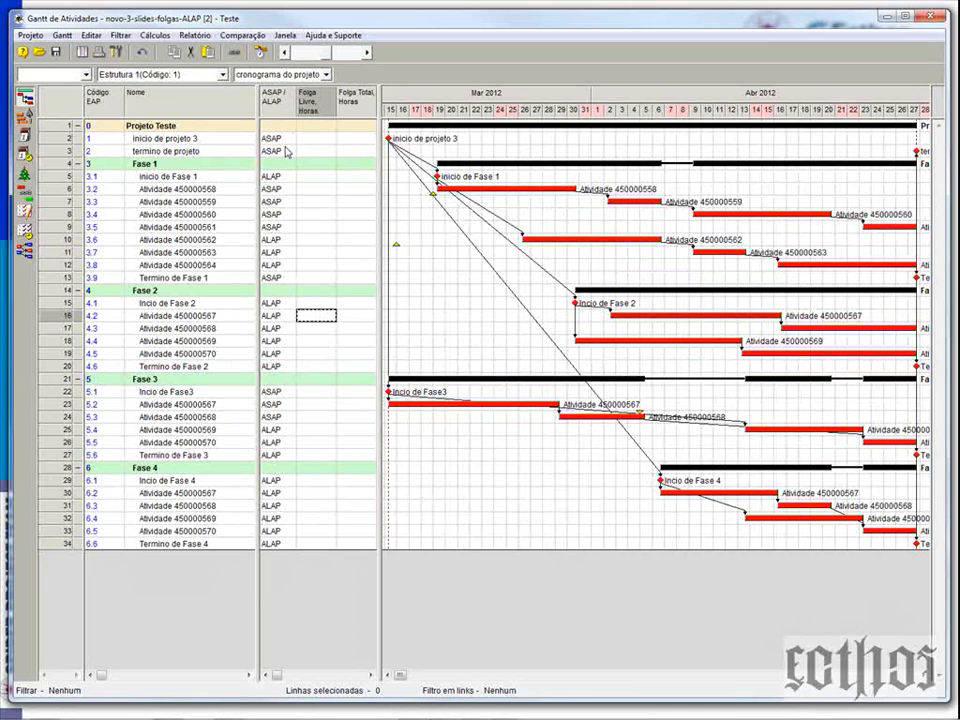
# - Return the ASAP / ALAP field of all activities to ASAP and recalculate the schedule in the Adiantado direction
pyautogui.click(121, 36)
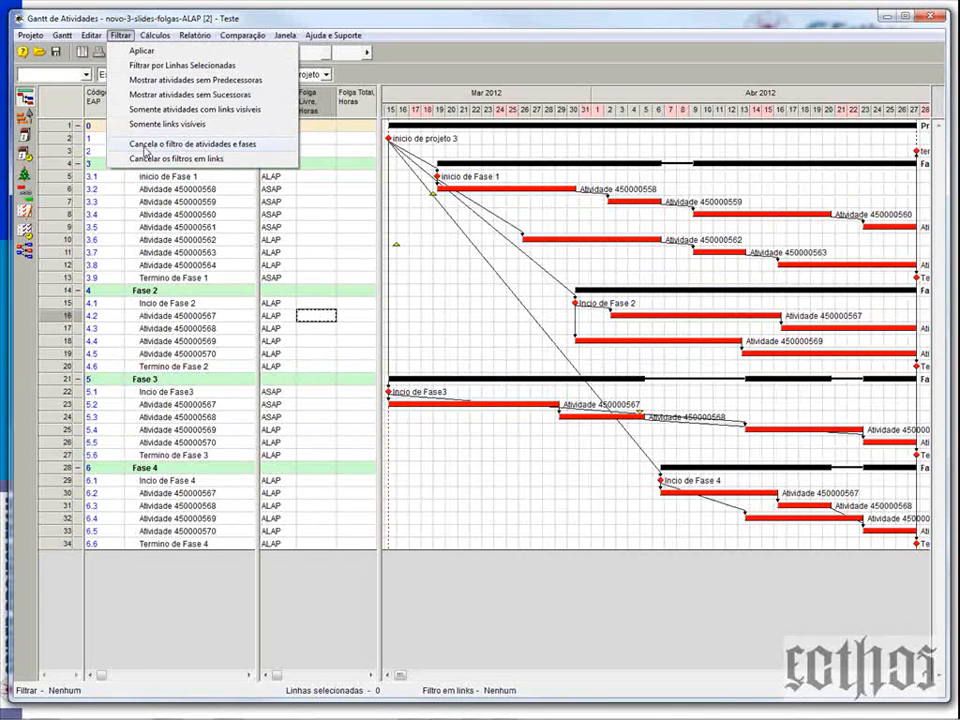
pyautogui.click(146, 150)
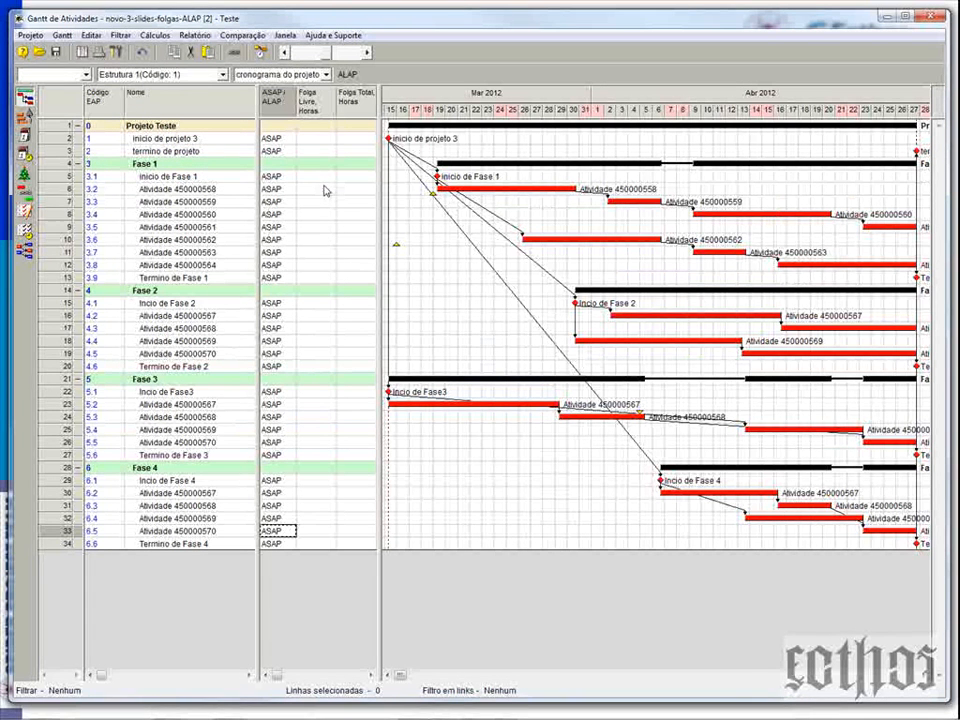
pyautogui.click(260, 52)
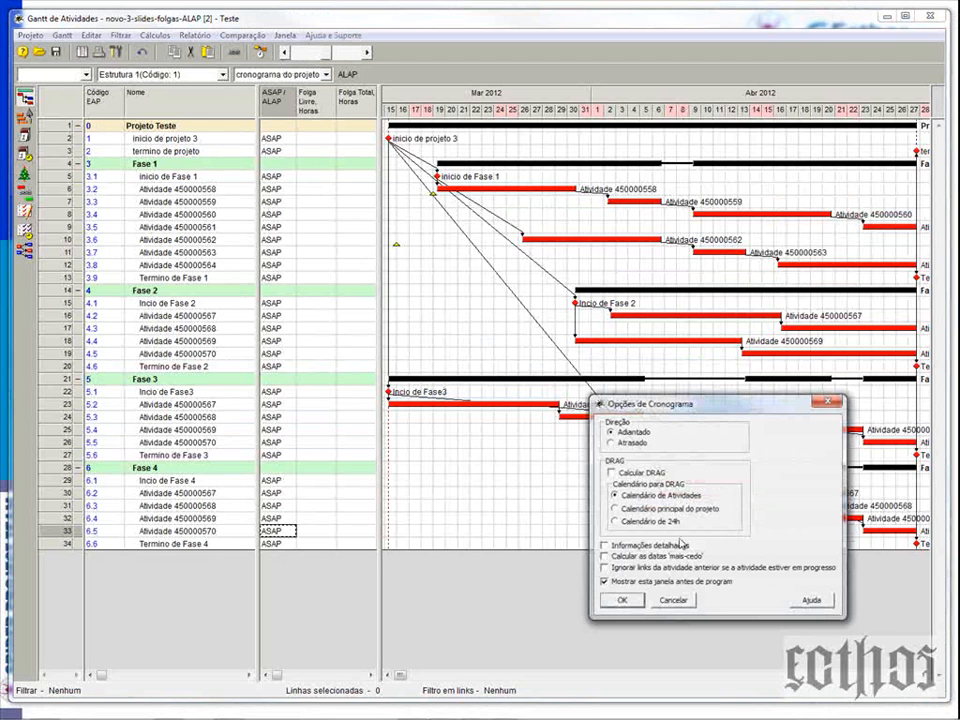
pyautogui.press('Return')
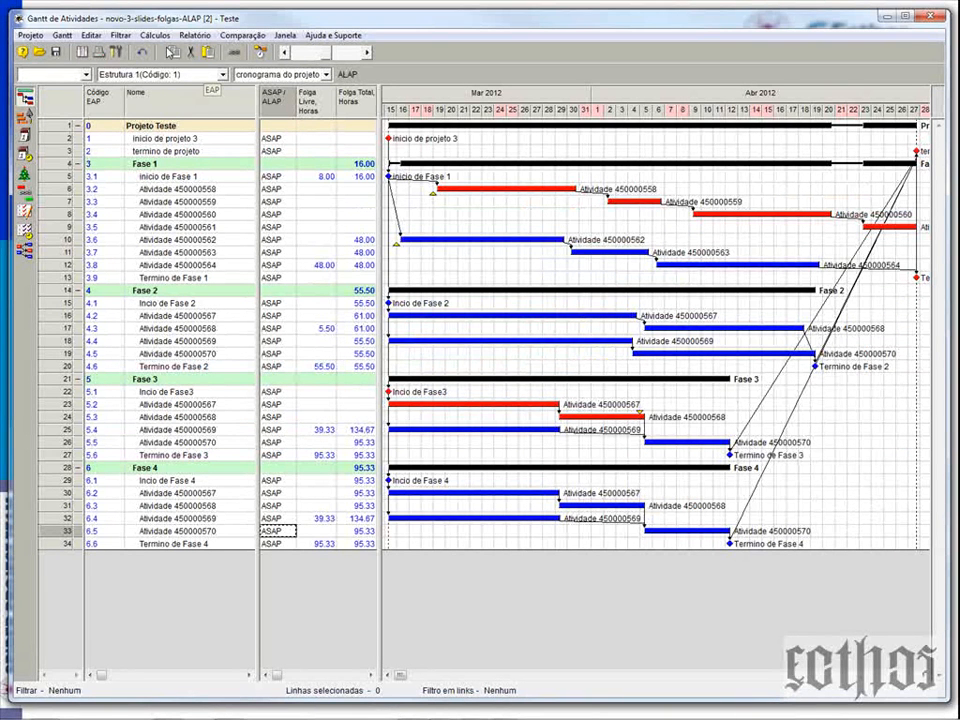
# - Save the project under the new code novo-3-slides-folgas-ASAP, version 2, in the empresa FSP1012-001 folder
pyautogui.click(30, 35)
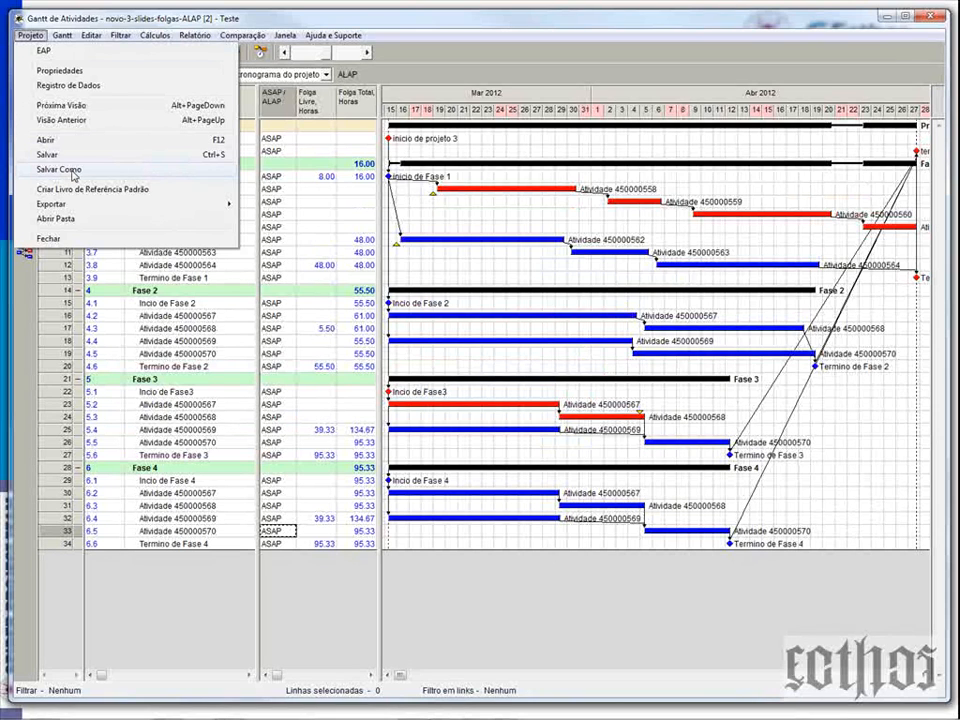
pyautogui.click(72, 170)
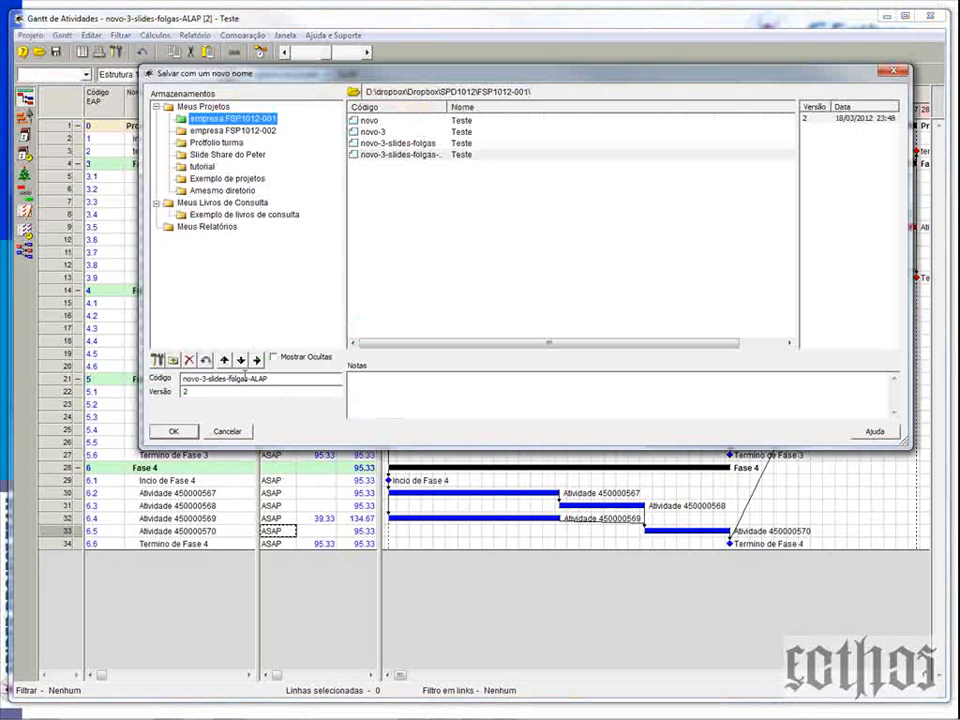
pyautogui.moveTo(248, 379); pyautogui.dragTo(291, 383)
pyautogui.write('A')
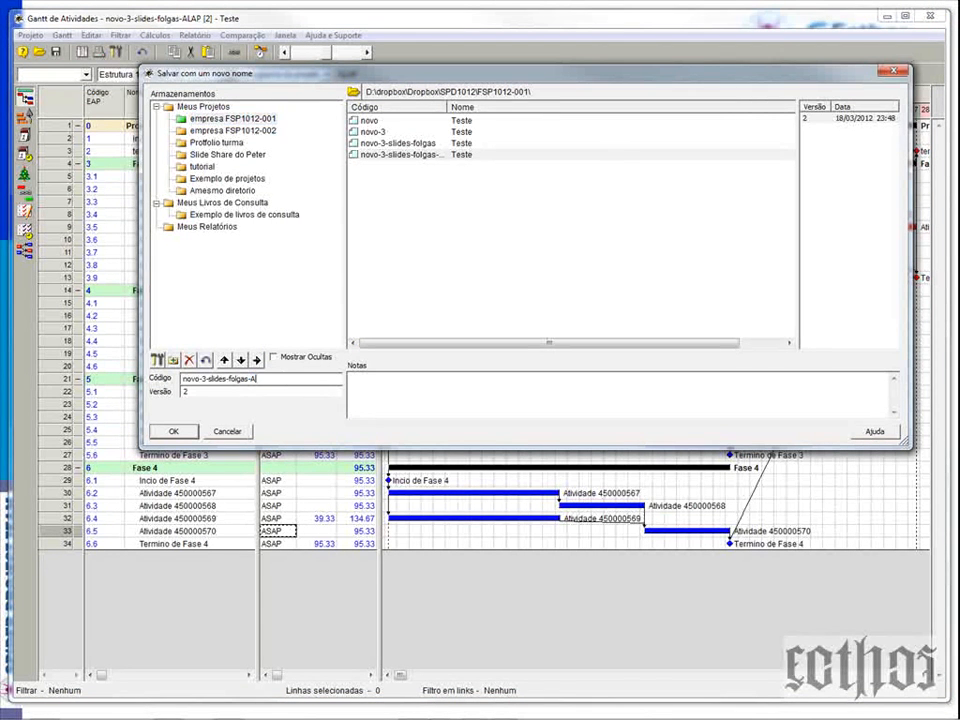
pyautogui.write('SAP')
pyautogui.click(182, 429)
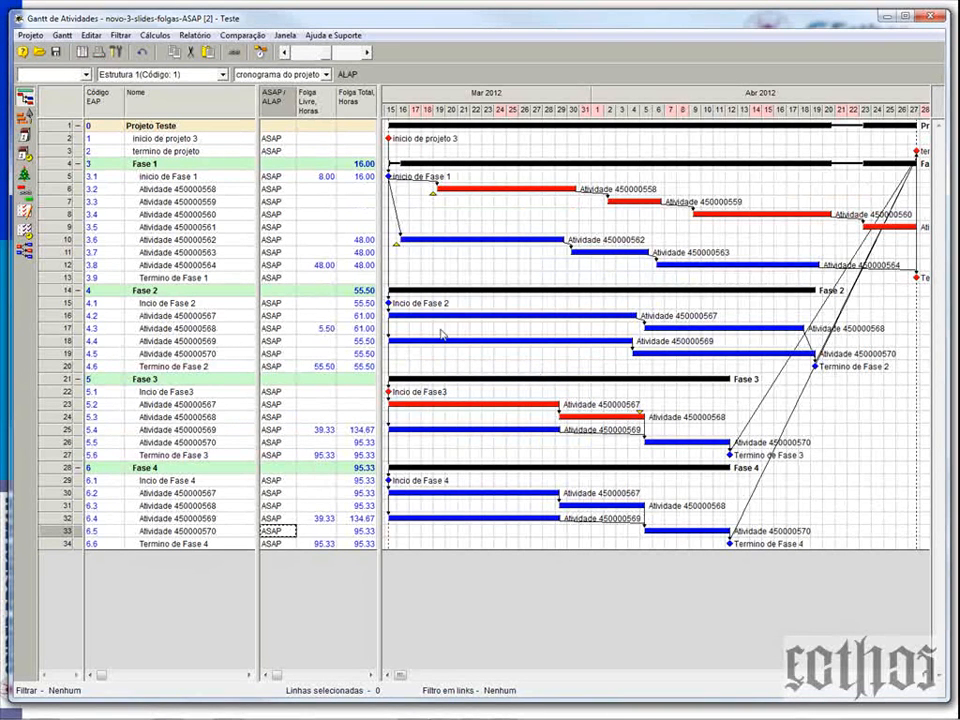
# - Start a comparison with another project, choosing novo-3-slides-folgas-ALAP version 2 from the empresa FSP1012-001 folder
pyautogui.click(243, 36)
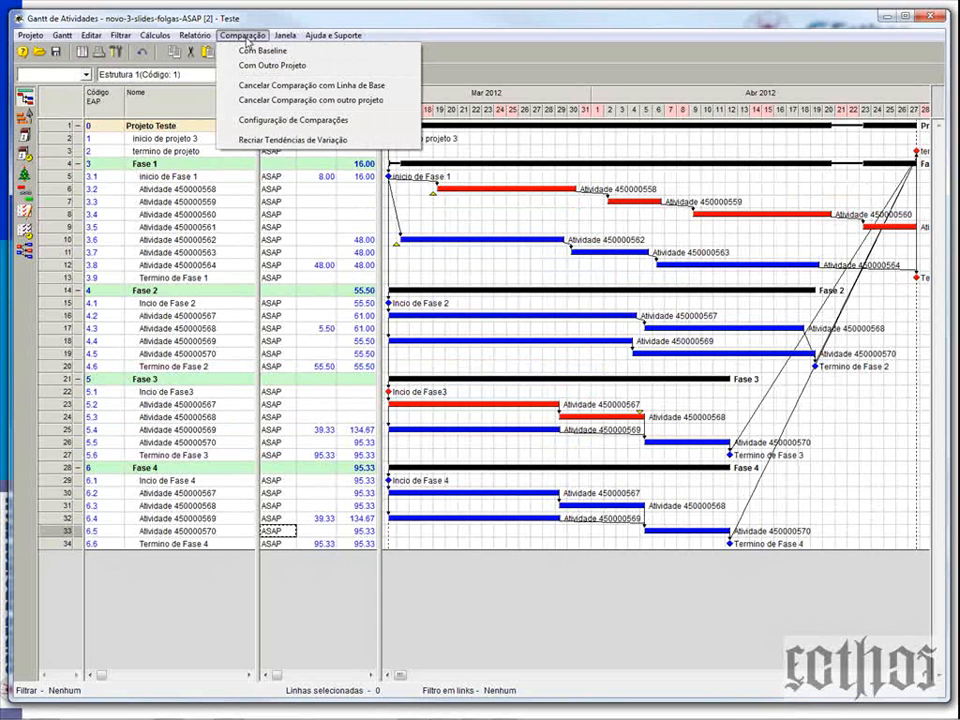
pyautogui.click(248, 67)
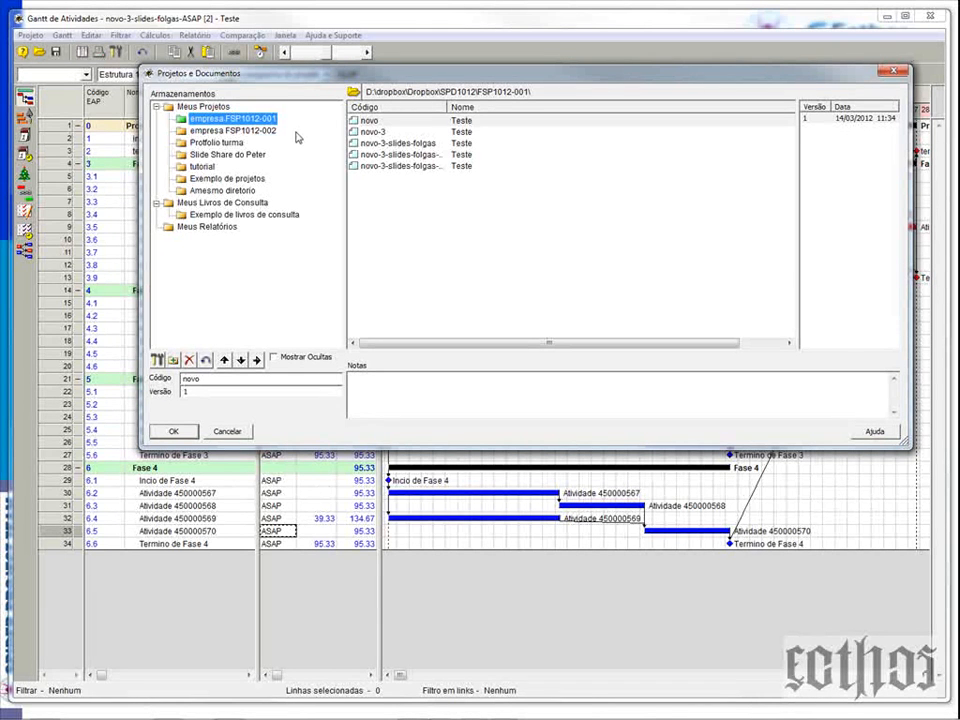
pyautogui.moveTo(331, 80); pyautogui.dragTo(256, 48)
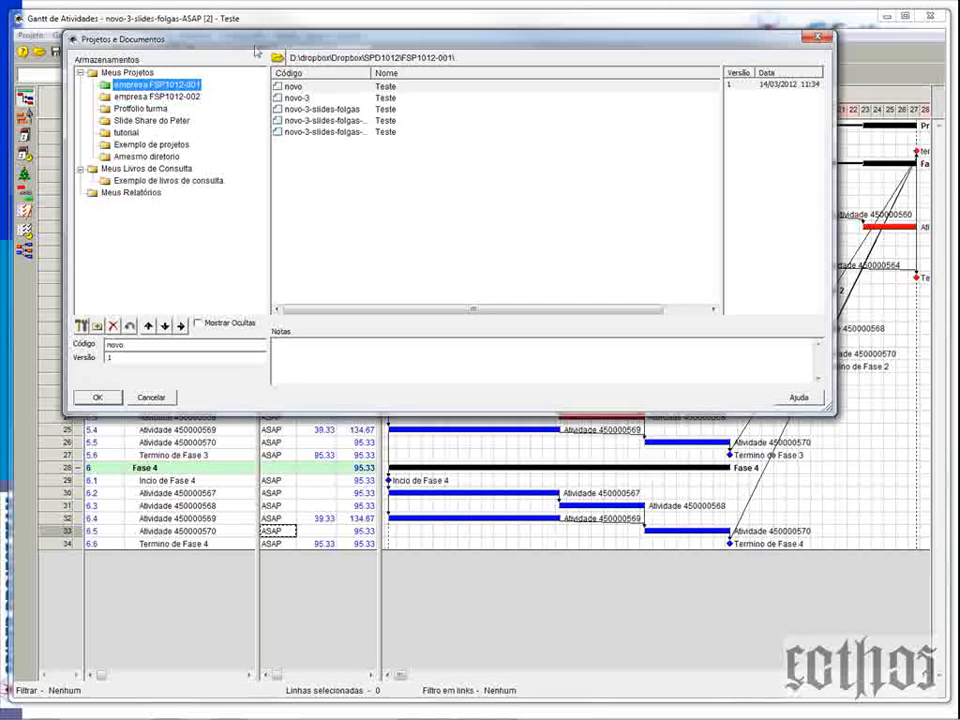
pyautogui.moveTo(371, 73); pyautogui.dragTo(493, 73)
pyautogui.click(345, 120)
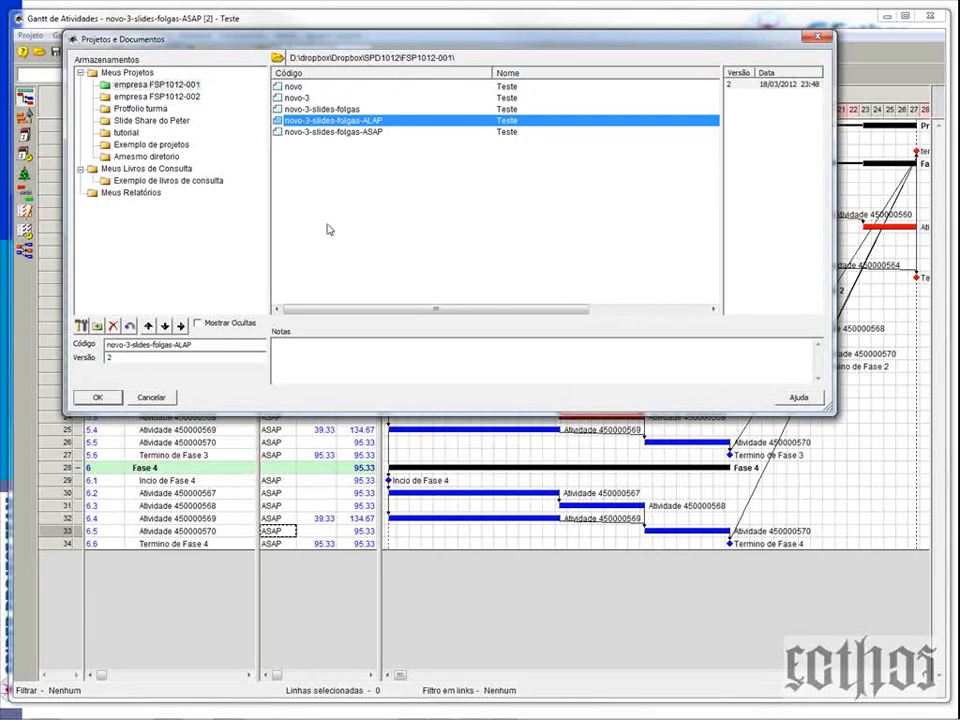
pyautogui.click(98, 397)
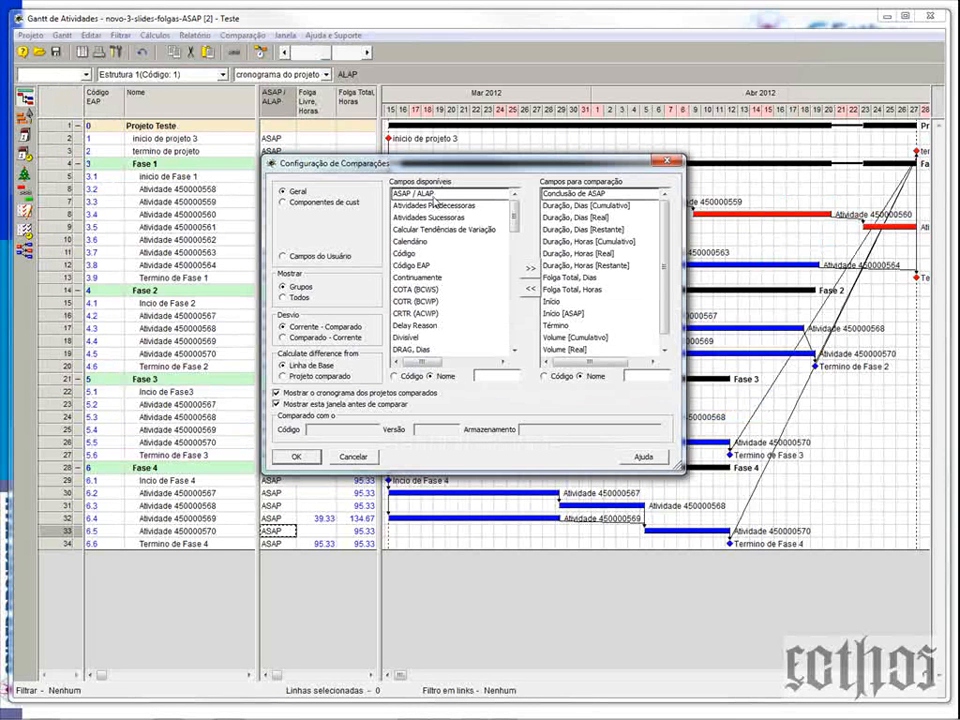
# - Add all available general fields and all user fields (Campos do Usuário) to the comparison fields
pyautogui.click(434, 196)
pyautogui.moveTo(572, 195); pyautogui.dragTo(563, 376)
pyautogui.moveTo(459, 204); pyautogui.dragTo(461, 497)
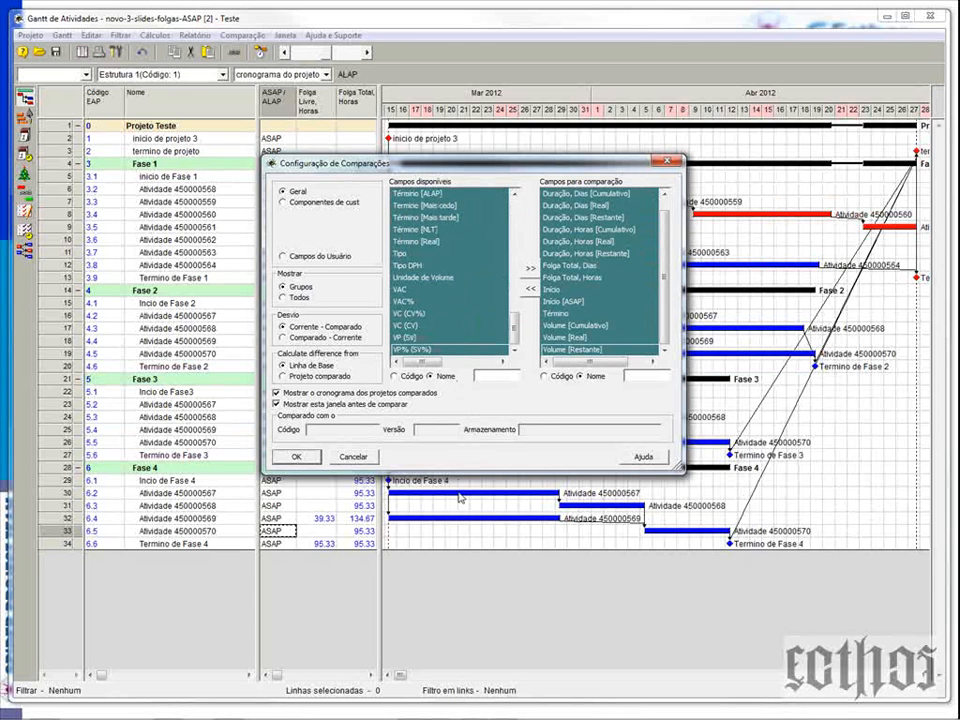
pyautogui.click(530, 268)
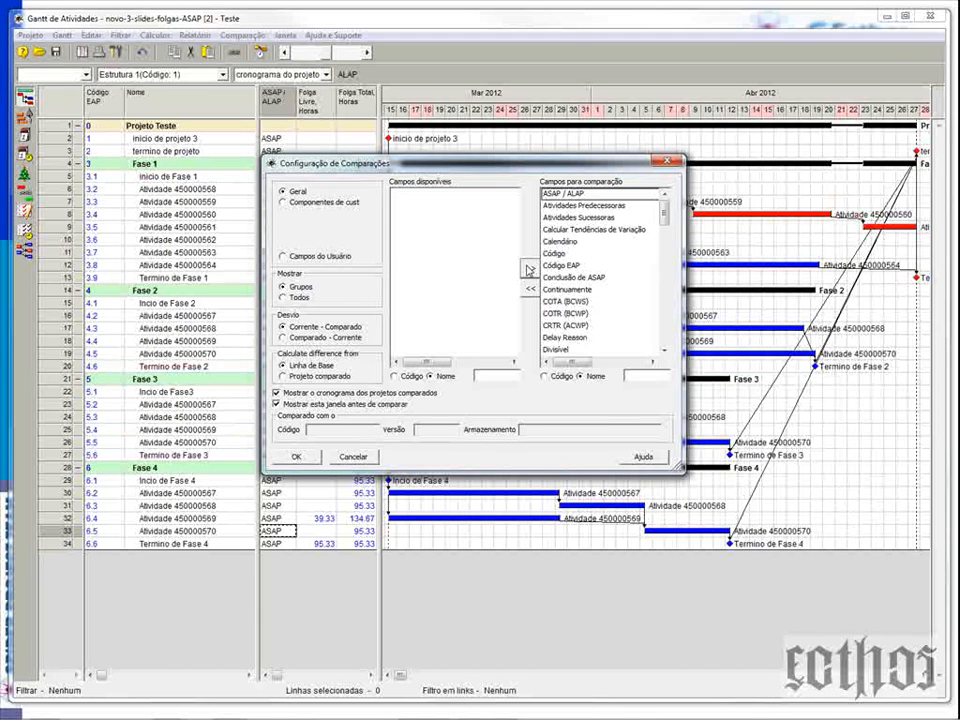
pyautogui.click(285, 256)
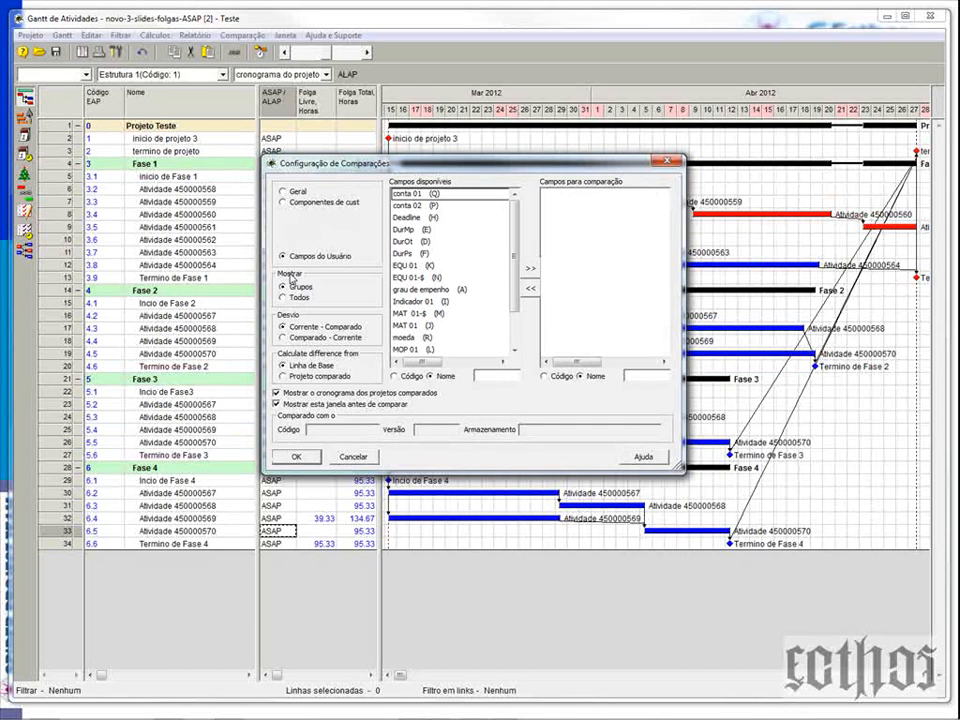
pyautogui.moveTo(420, 193); pyautogui.dragTo(456, 360)
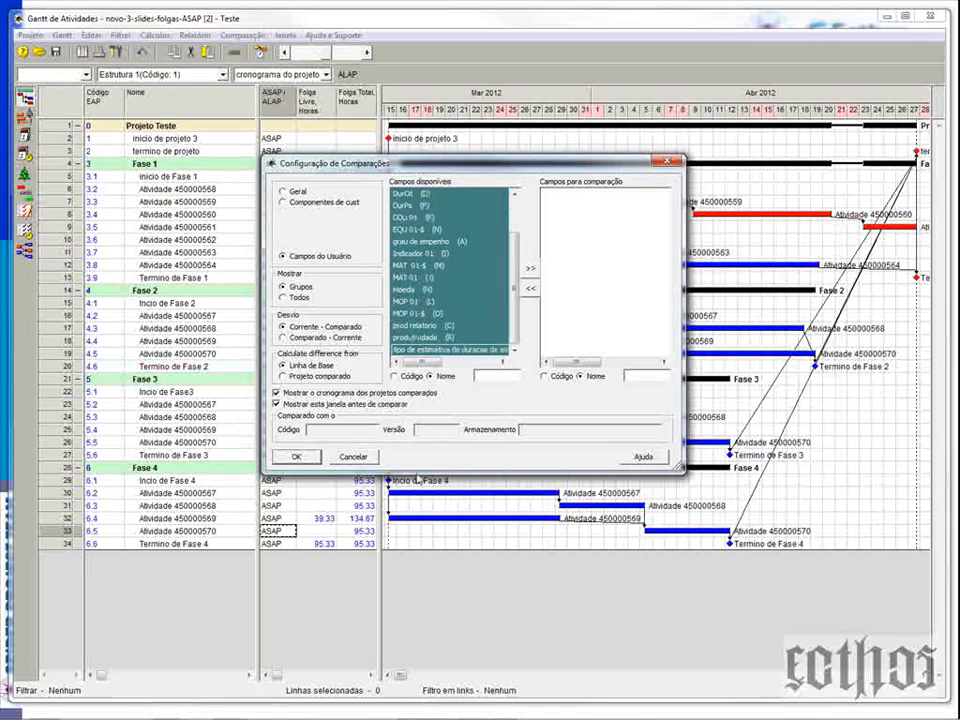
pyautogui.click(530, 268)
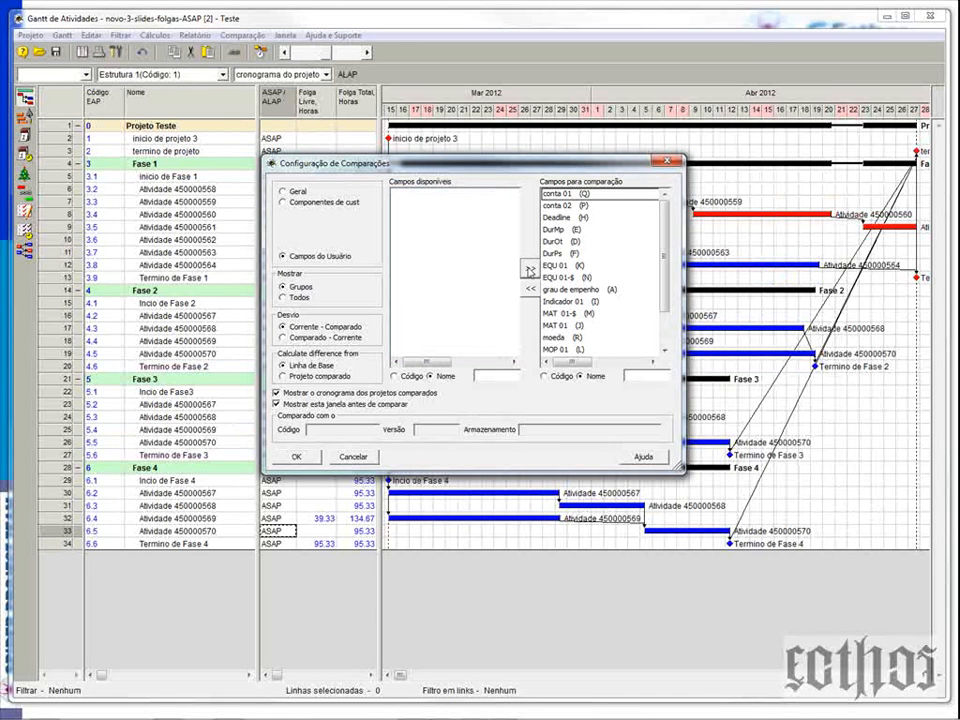
# - Add the Custo cost component to the comparison and run it with differences calculated from Projeto comparado
pyautogui.click(300, 205)
pyautogui.click(410, 193)
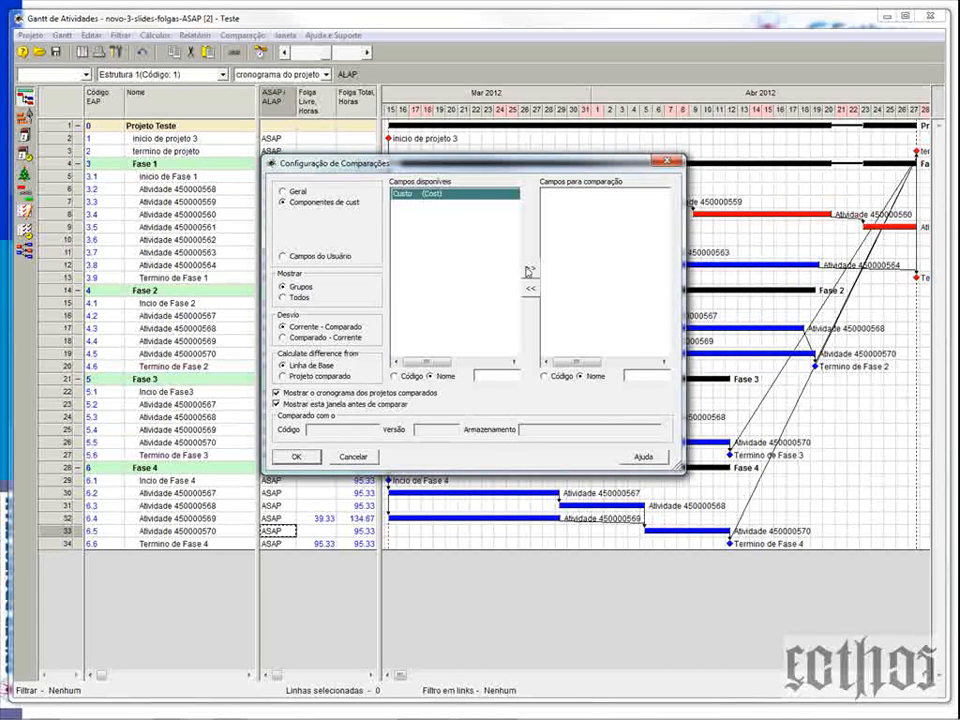
pyautogui.click(530, 268)
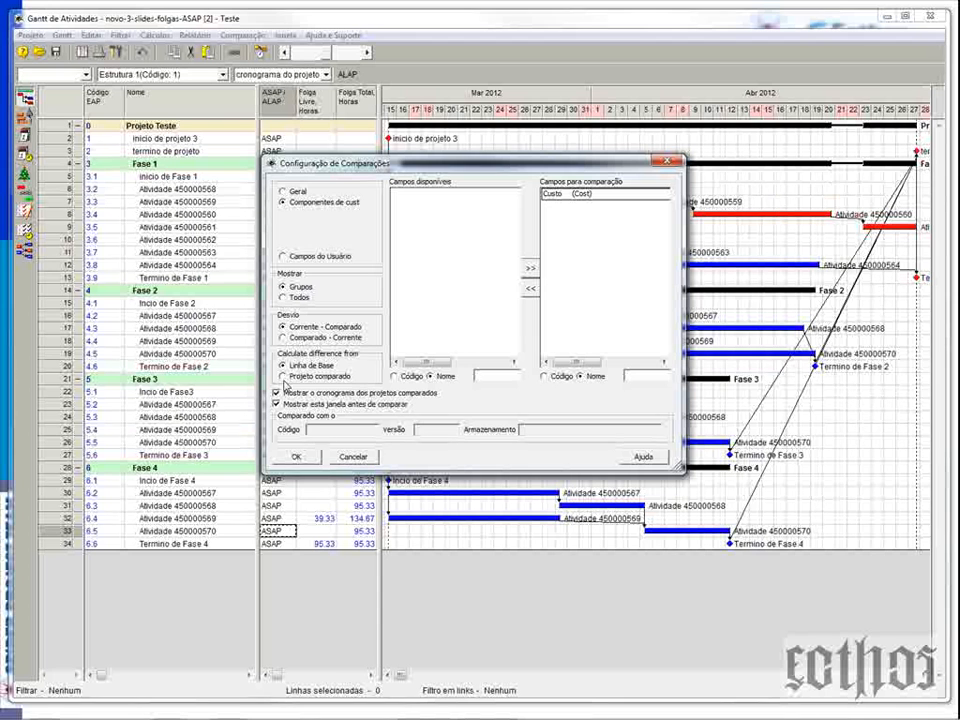
pyautogui.click(282, 377)
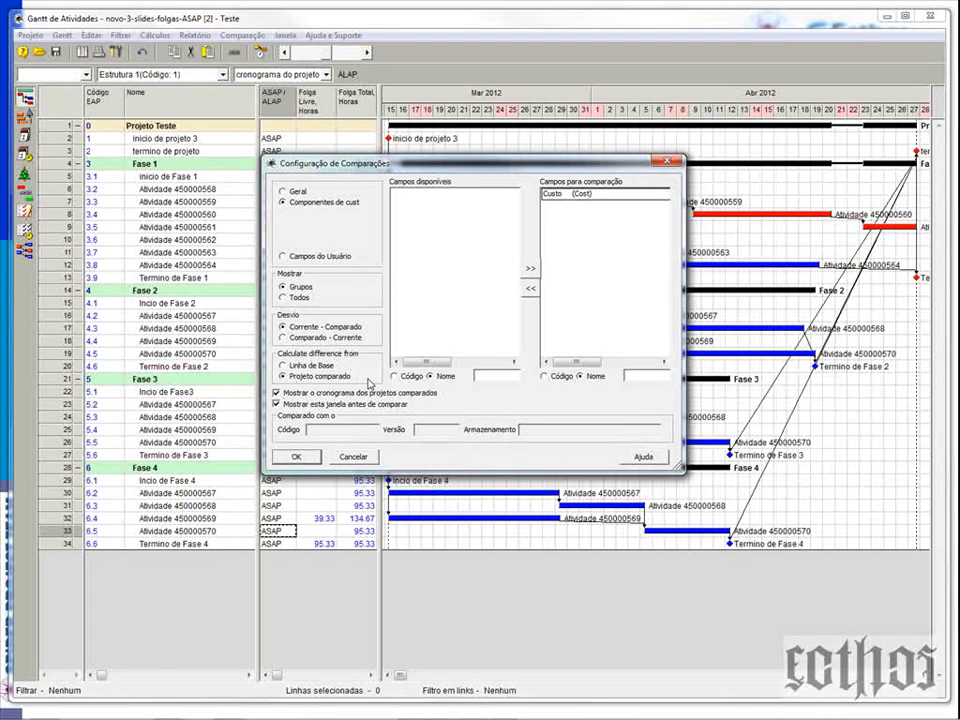
pyautogui.click(298, 456)
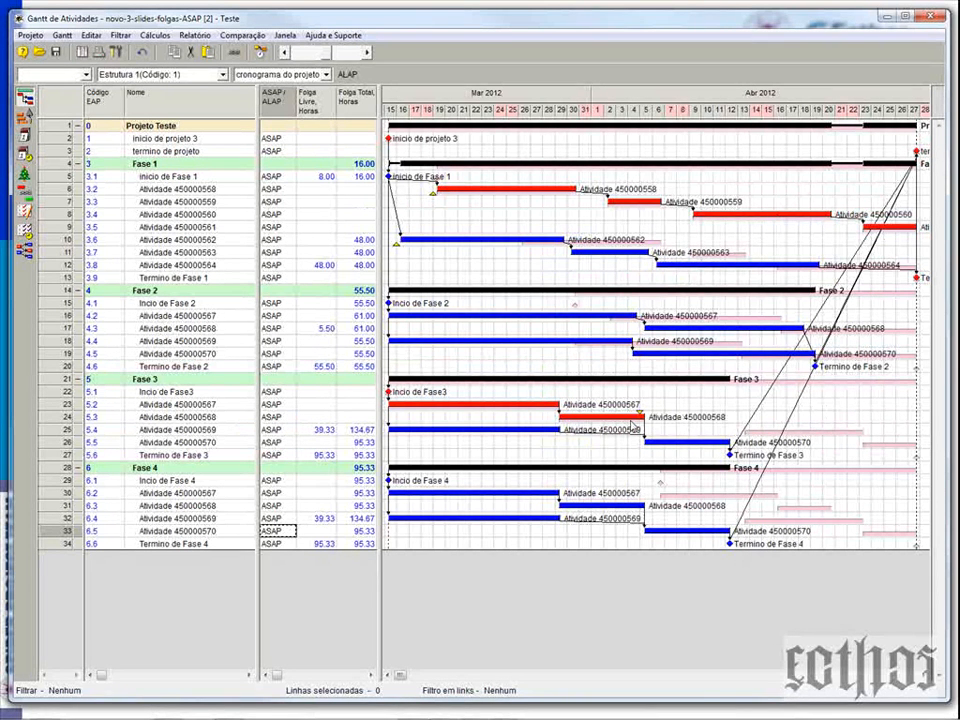
# - Widen the activity table and show the Início column in front of Volume [Restante]
pyautogui.moveTo(380, 200); pyautogui.dragTo(663, 189)
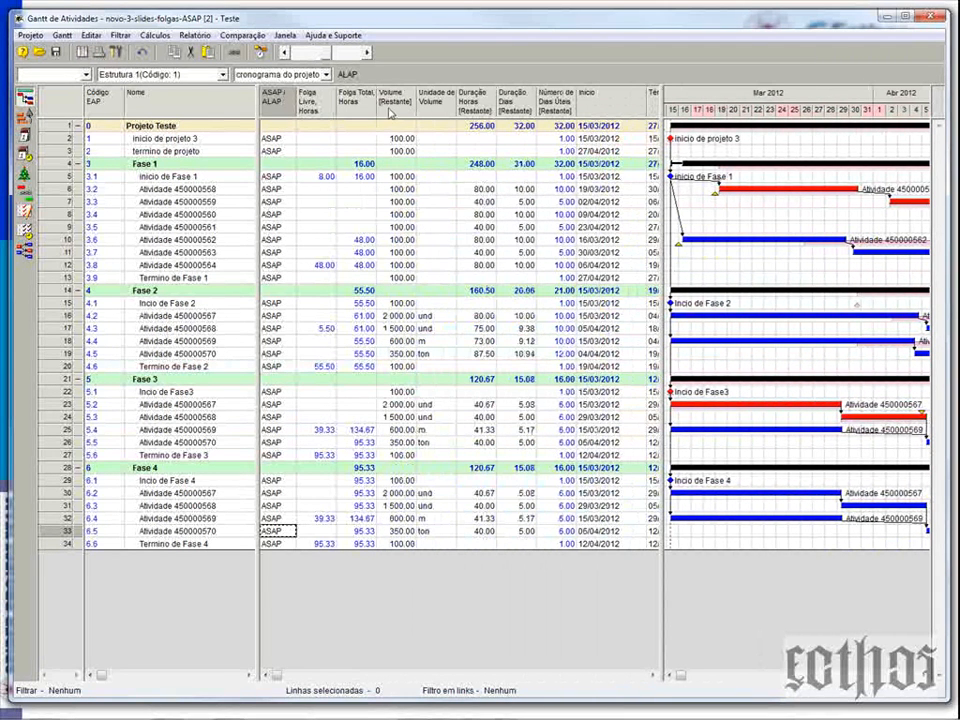
pyautogui.rightClick(390, 113)
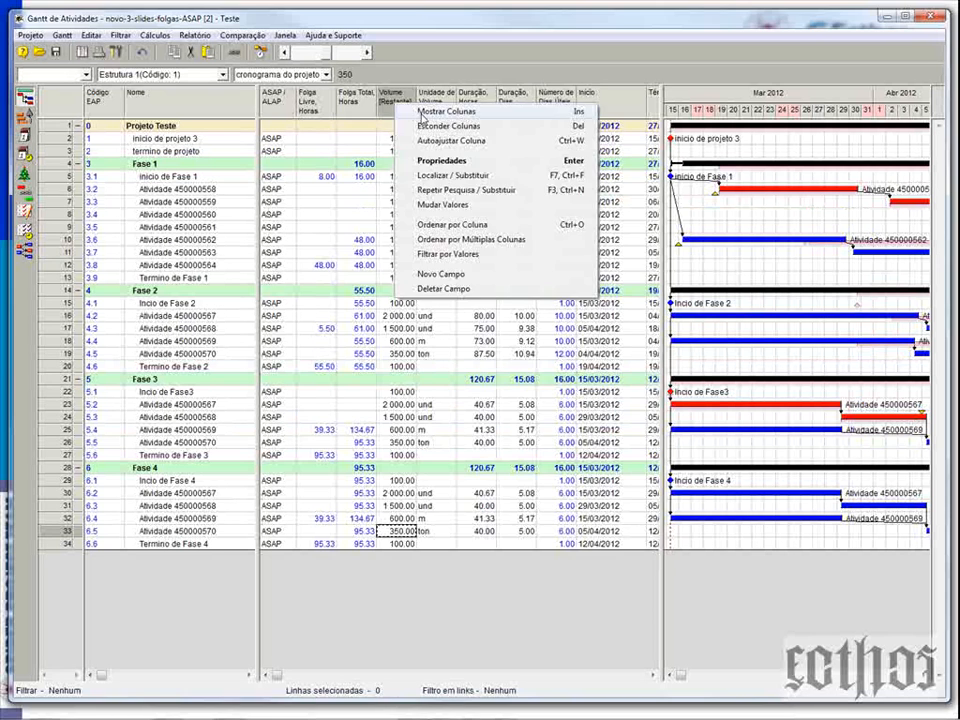
pyautogui.click(427, 123)
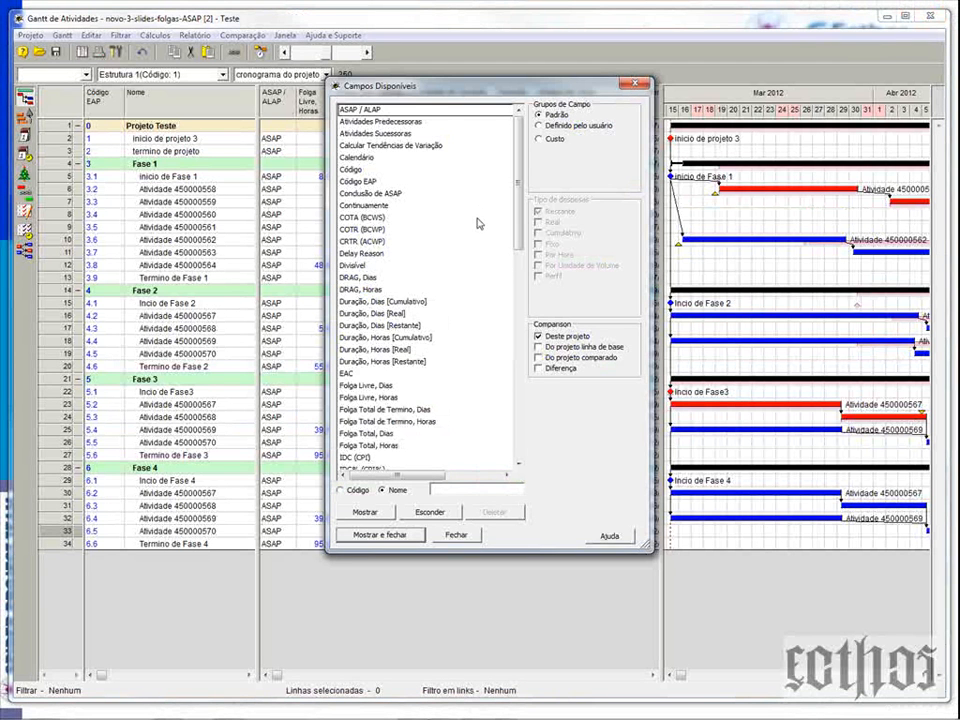
pyautogui.write('in')
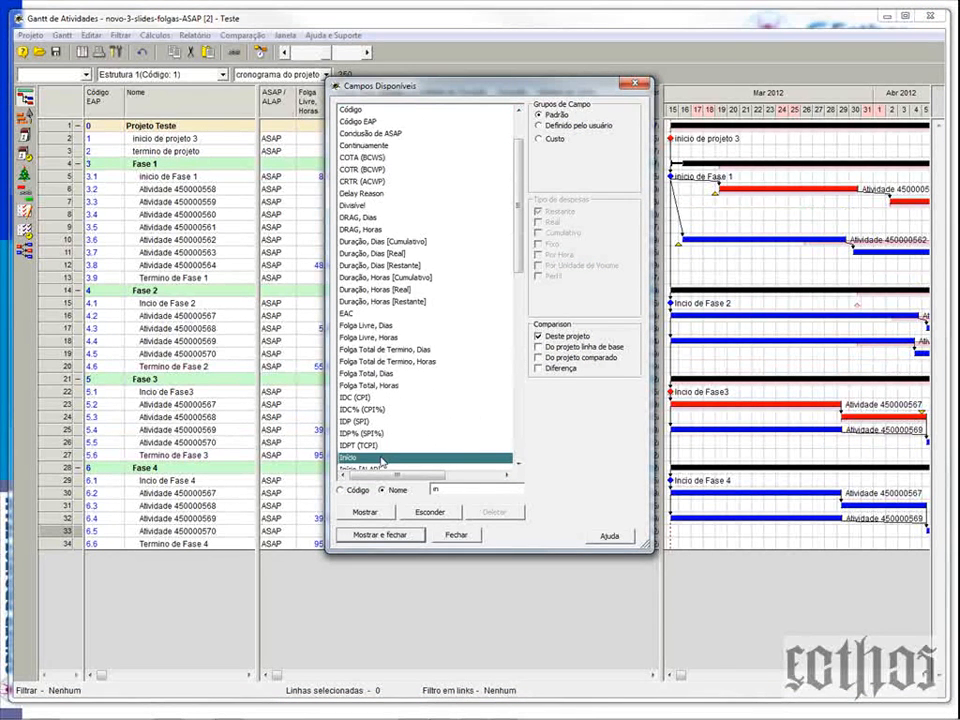
pyautogui.doubleClick(381, 461)
# - Show the Término columns for this project, the compared project and the difference in front of Volume [Restante]
pyautogui.rightClick(494, 96)
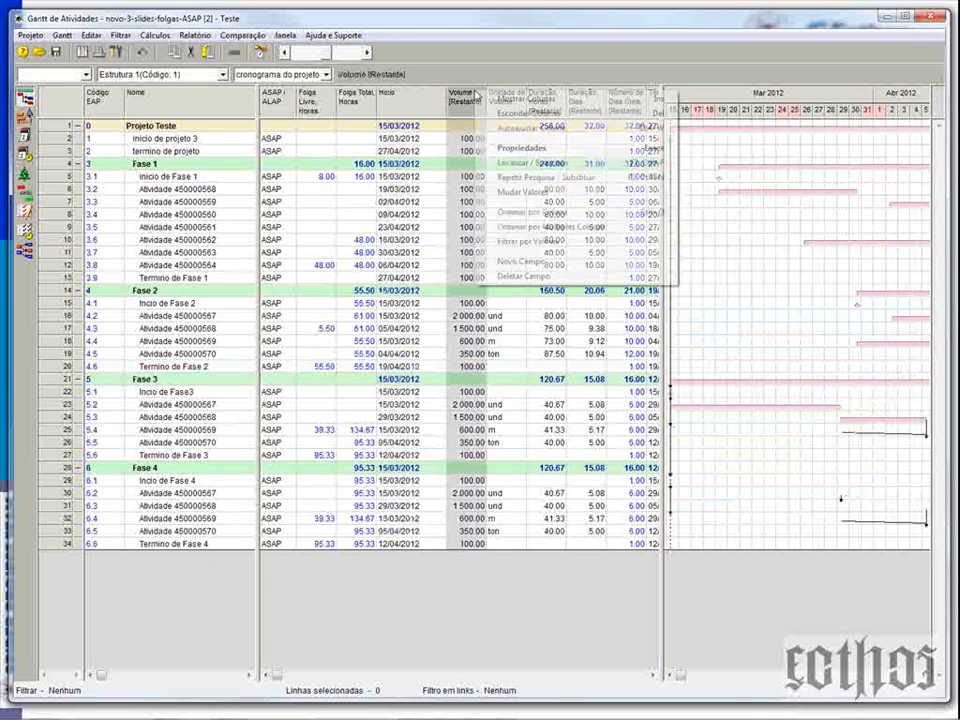
pyautogui.click(512, 99)
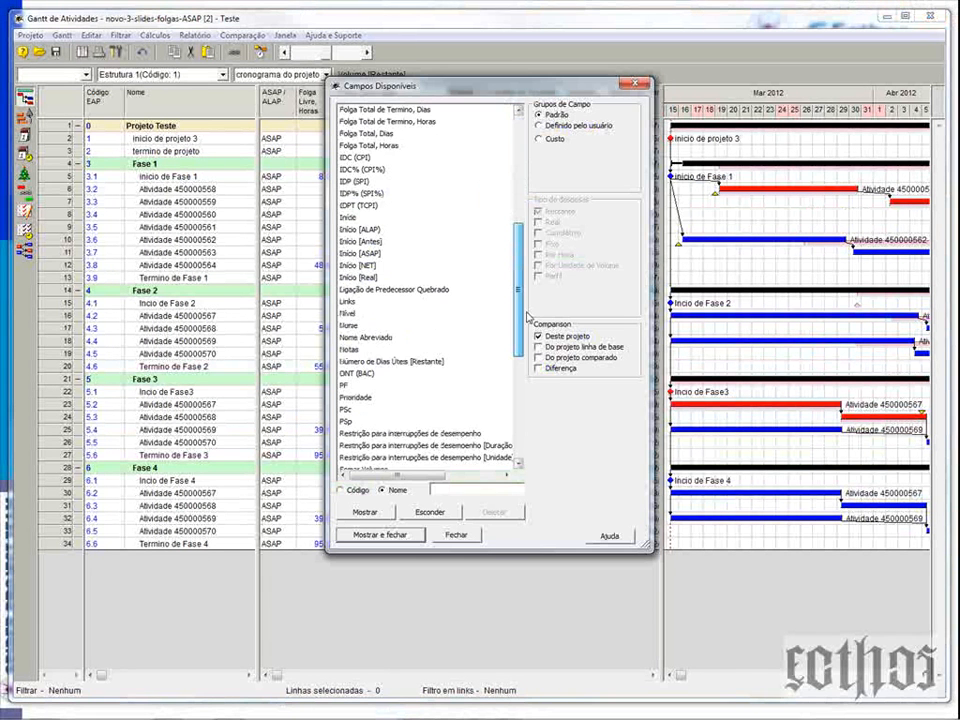
pyautogui.scroll(-7, 529, 317)
pyautogui.click(351, 254)
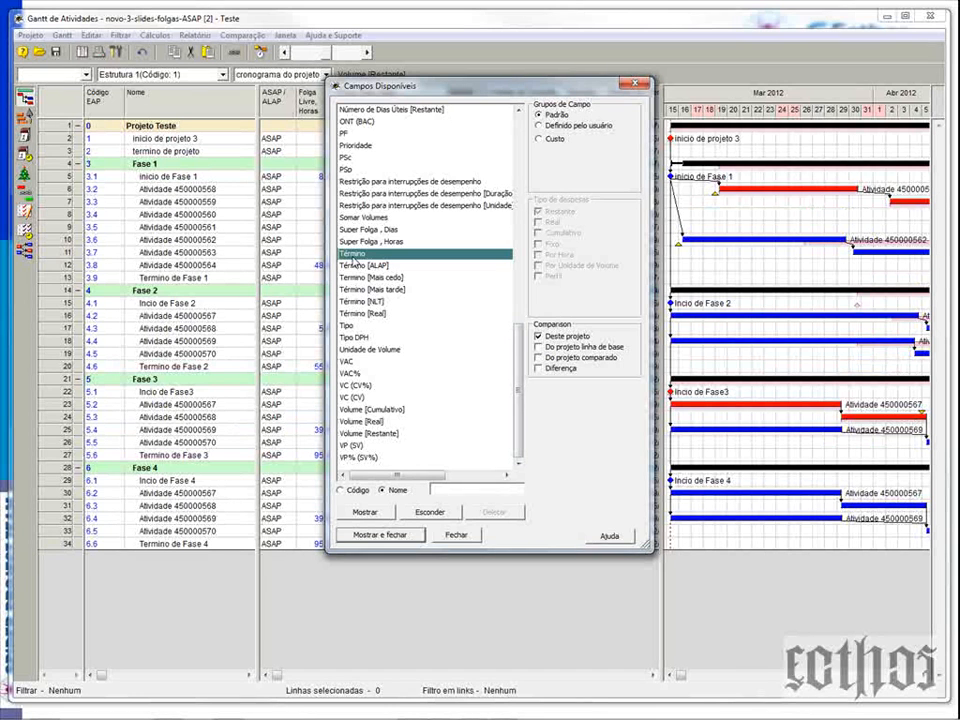
pyautogui.click(539, 357)
pyautogui.click(539, 369)
pyautogui.click(380, 535)
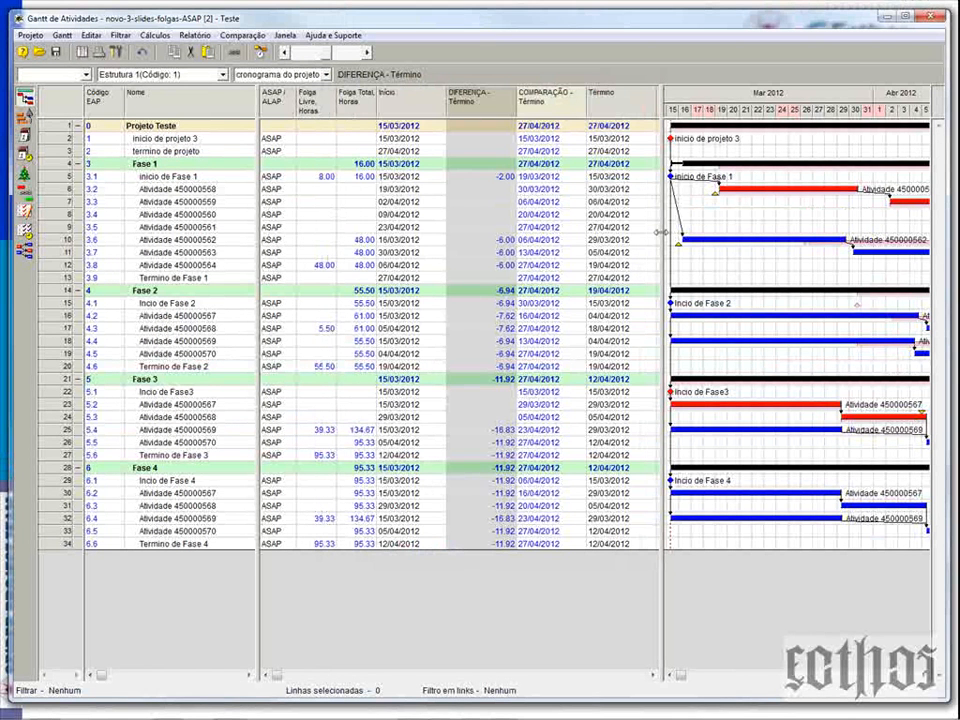
pyautogui.moveTo(660, 232); pyautogui.dragTo(665, 232)
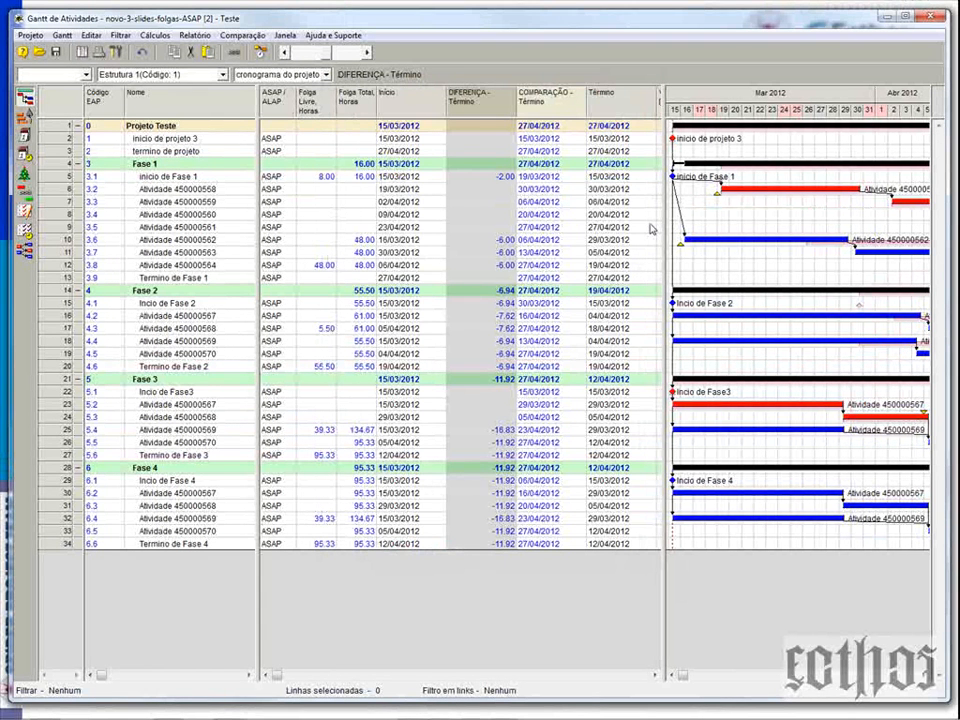
# - Save the Gantt configuration in the project as a new one named "cronograma comparado", and fit the table width to the Término column
pyautogui.click(62, 35)
pyautogui.moveTo(150, 85)
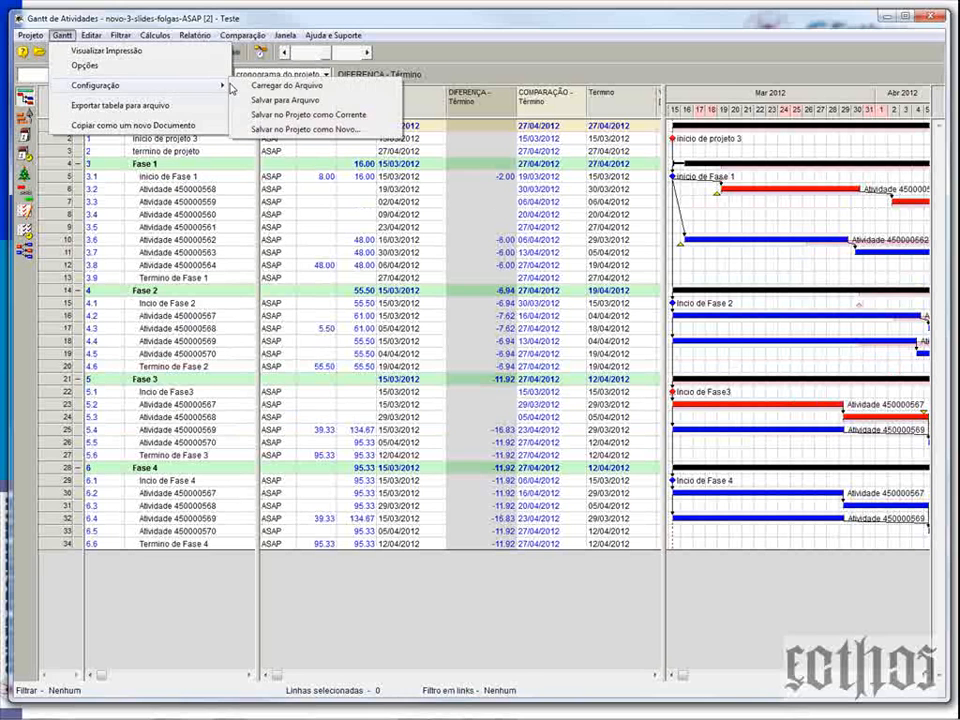
pyautogui.click(293, 130)
pyautogui.write('q')
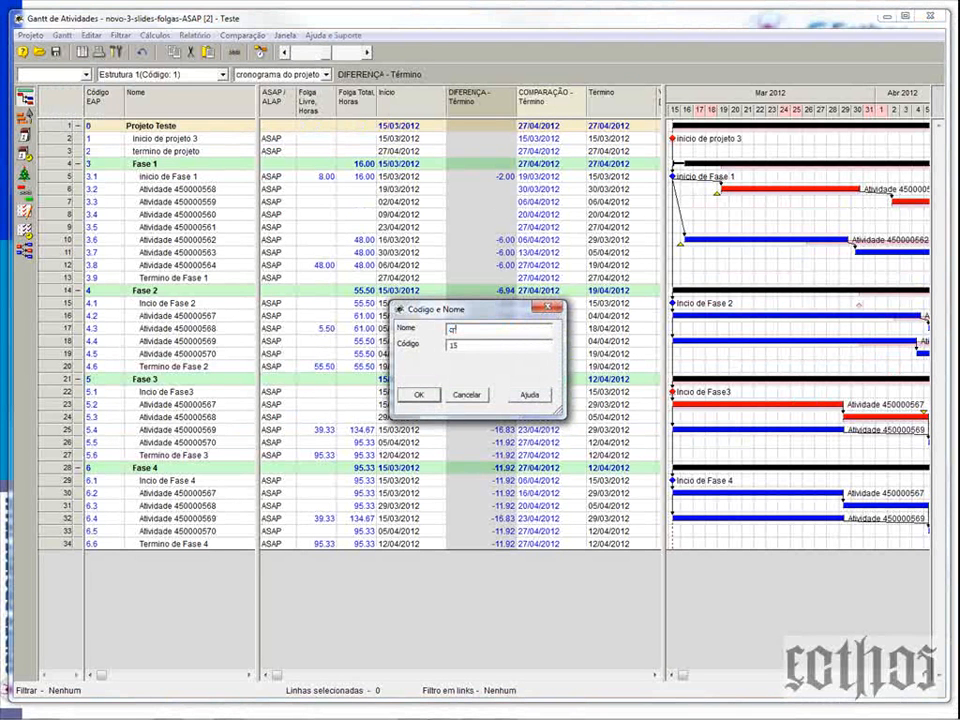
pyautogui.write('ronograma comparado')
pyautogui.click(419, 394)
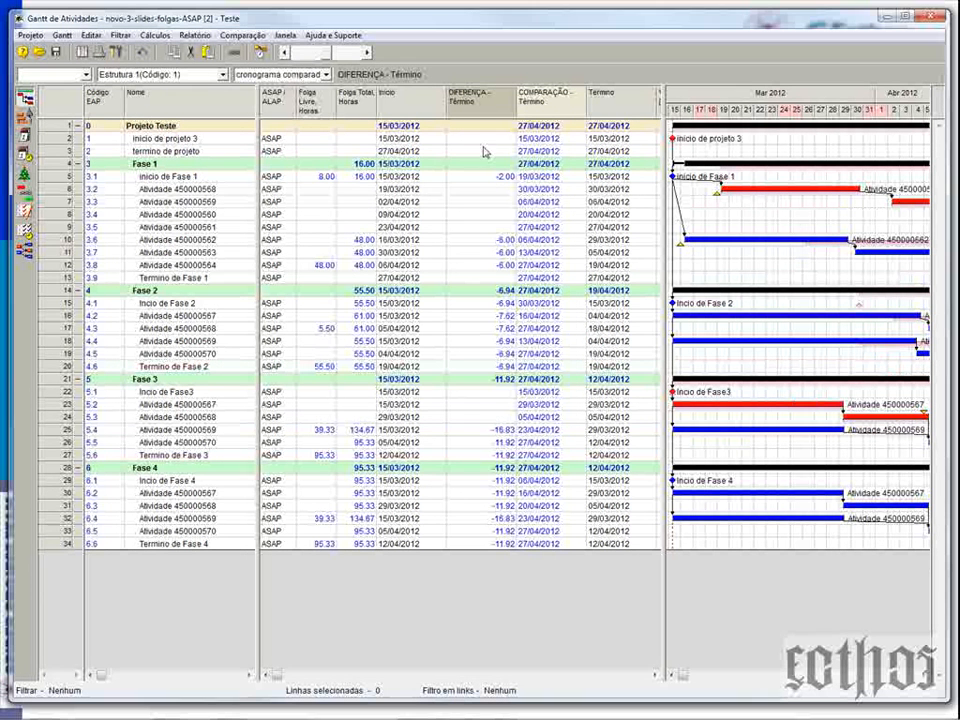
pyautogui.moveTo(657, 128); pyautogui.dragTo(652, 128)
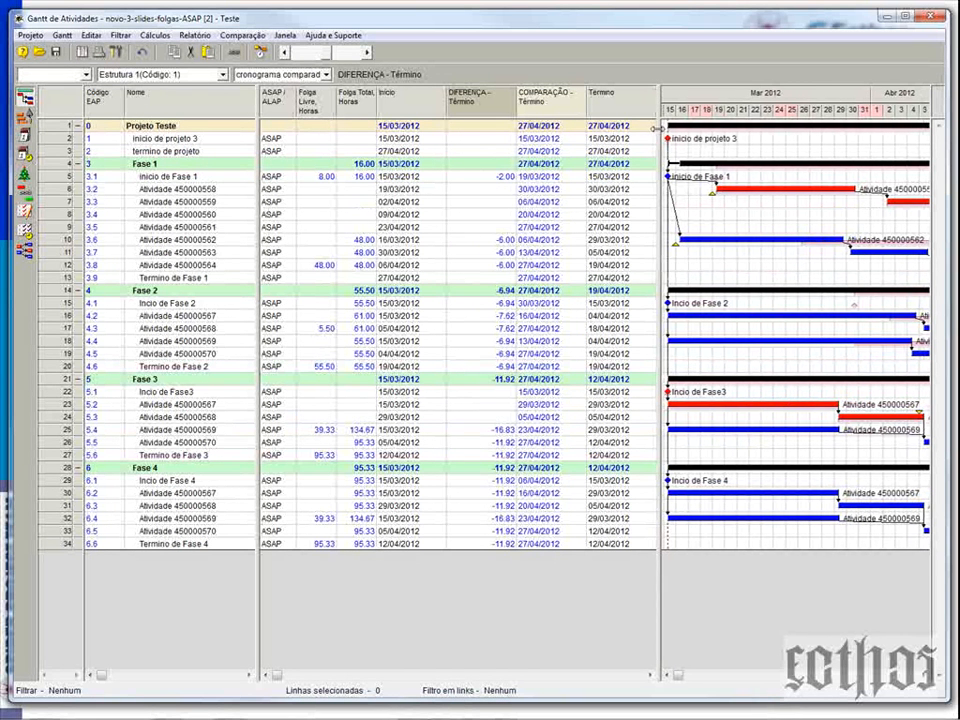
# - Fit the Gantt timescale to the whole project, hide the phases in the diagram options, and slightly widen the activity table
pyautogui.rightClick(730, 92)
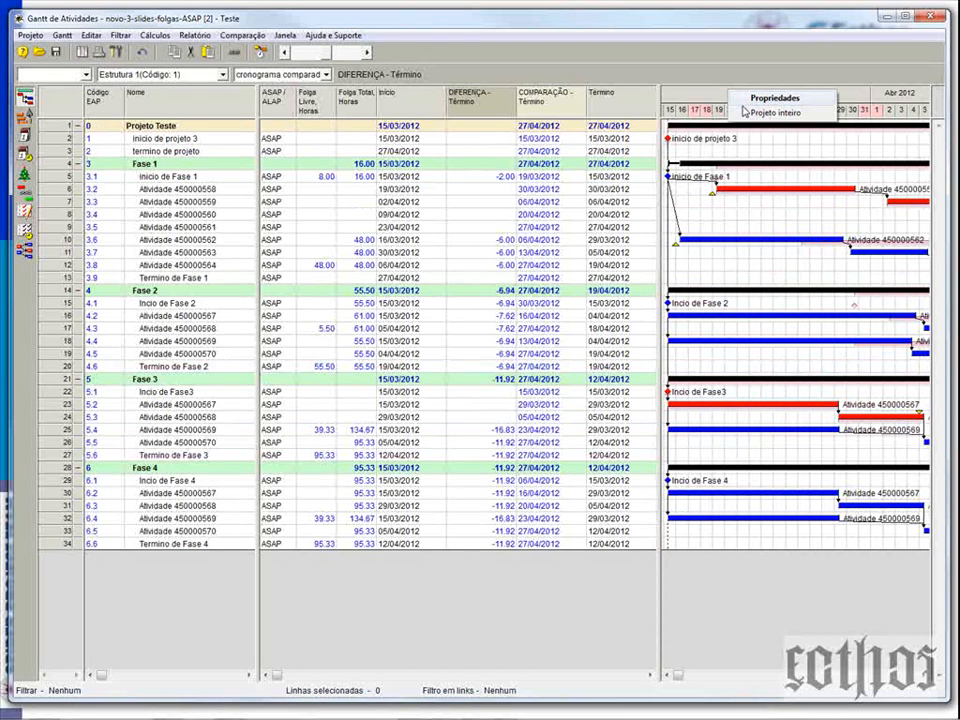
pyautogui.click(748, 112)
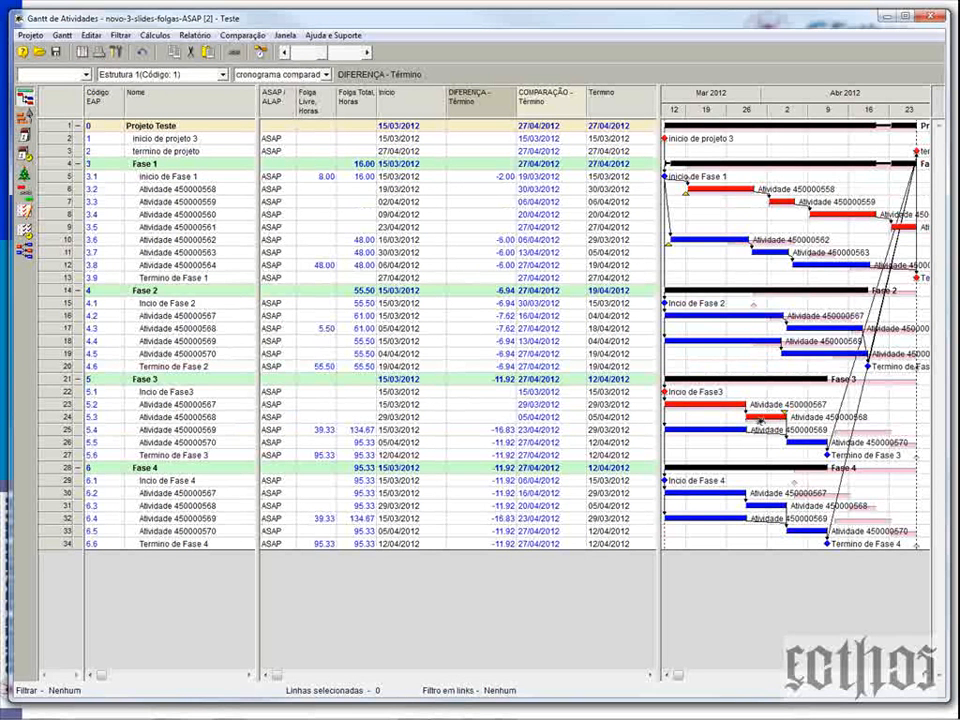
pyautogui.click(62, 35)
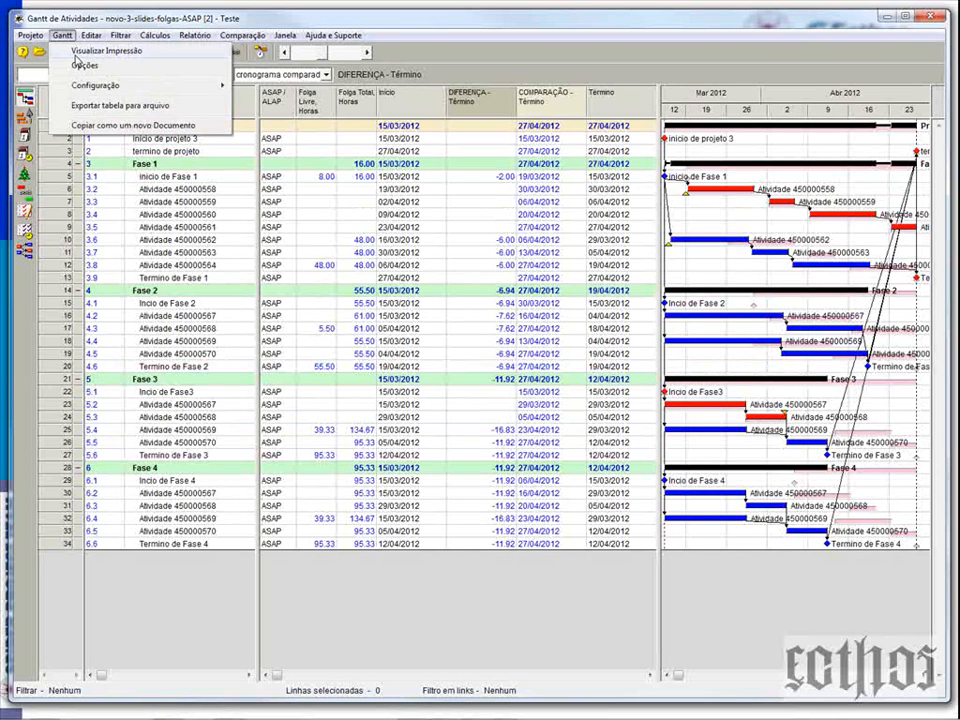
pyautogui.click(80, 64)
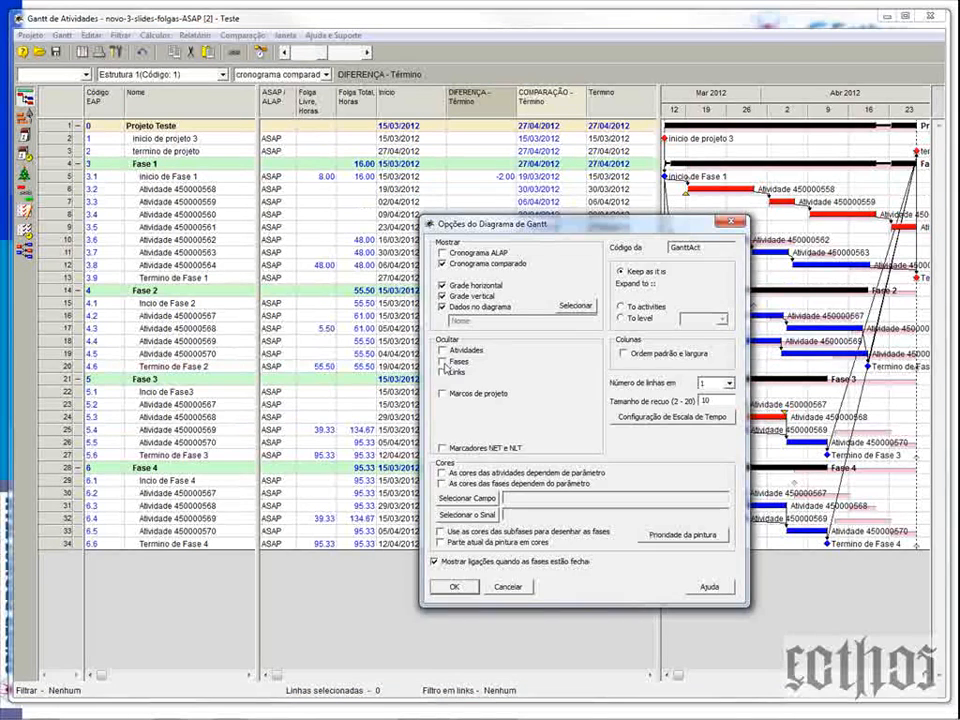
pyautogui.click(455, 588)
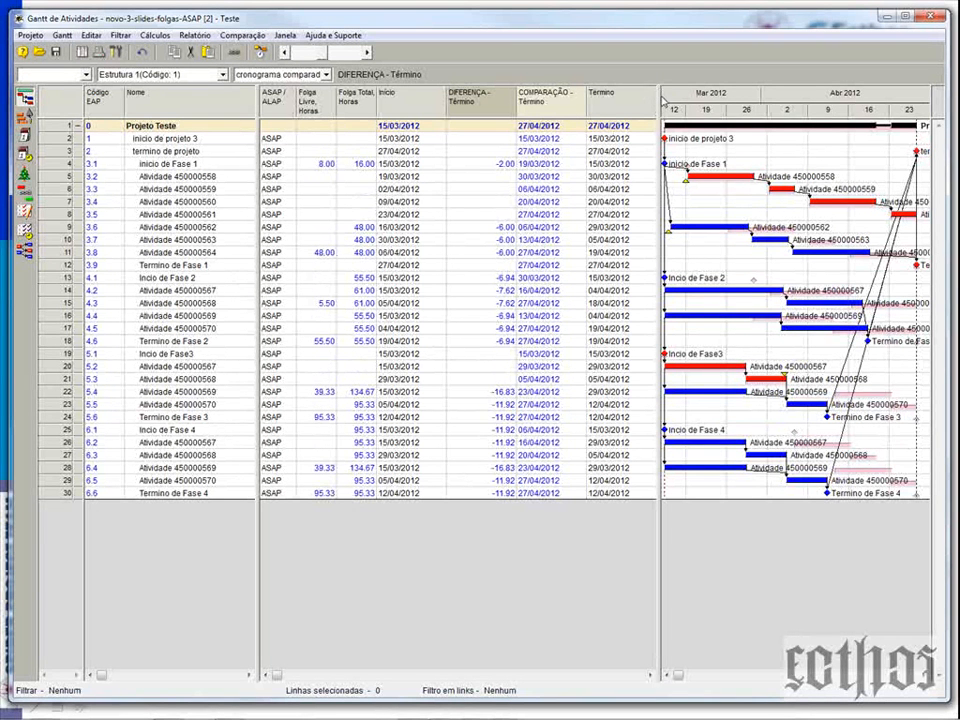
pyautogui.moveTo(664, 97); pyautogui.dragTo(672, 98)
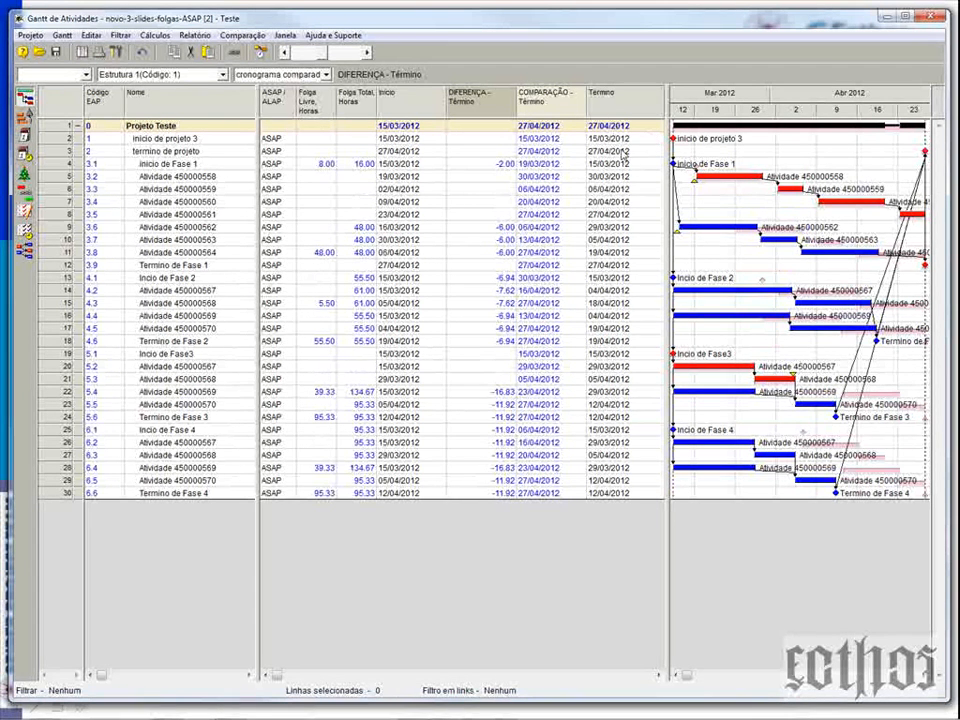
# - Reorder the finish columns as Término, COMPARAÇÃO - Término and DIFERENÇA - Término, and narrow the difference column and the table
pyautogui.click(489, 166)
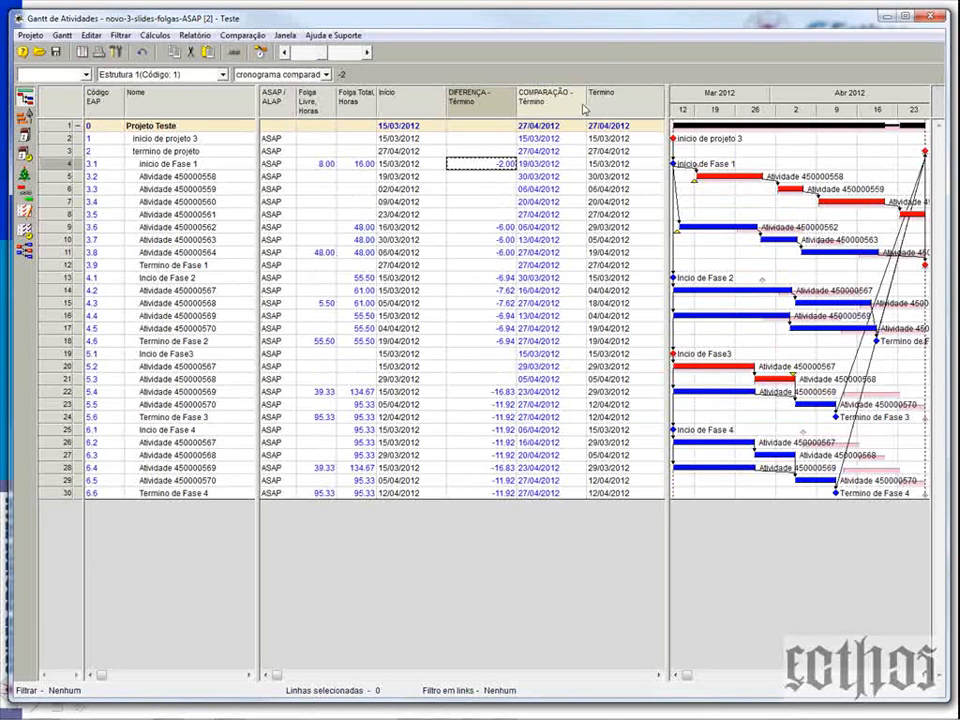
pyautogui.moveTo(609, 102)
pyautogui.mouseDown()
pyautogui.moveTo(488, 101)
pyautogui.moveTo(619, 98)
pyautogui.moveTo(535, 103)
pyautogui.mouseUp()
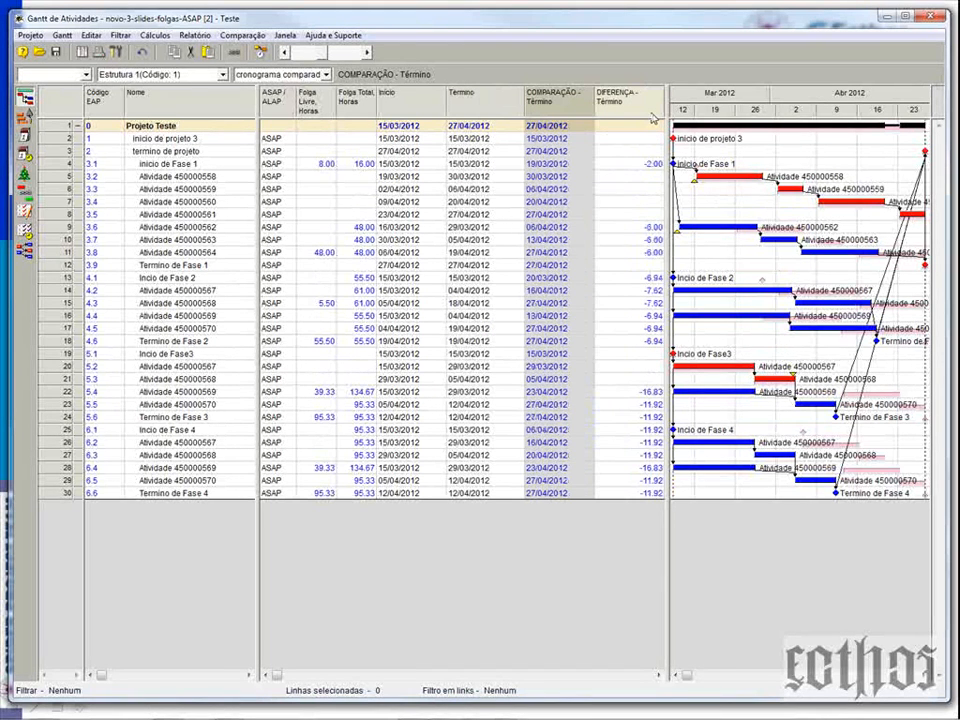
pyautogui.moveTo(667, 118); pyautogui.dragTo(634, 117)
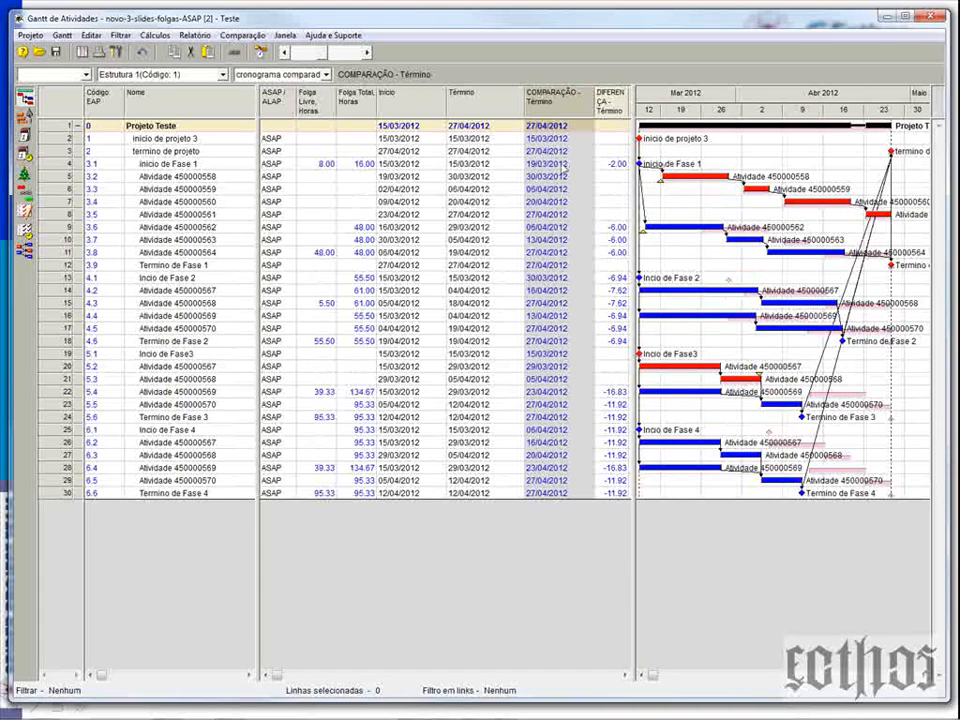
# - Examine the Término, comparison and difference values for the start of Fase 1 and the difference for activity 4.4
pyautogui.click(612, 163)
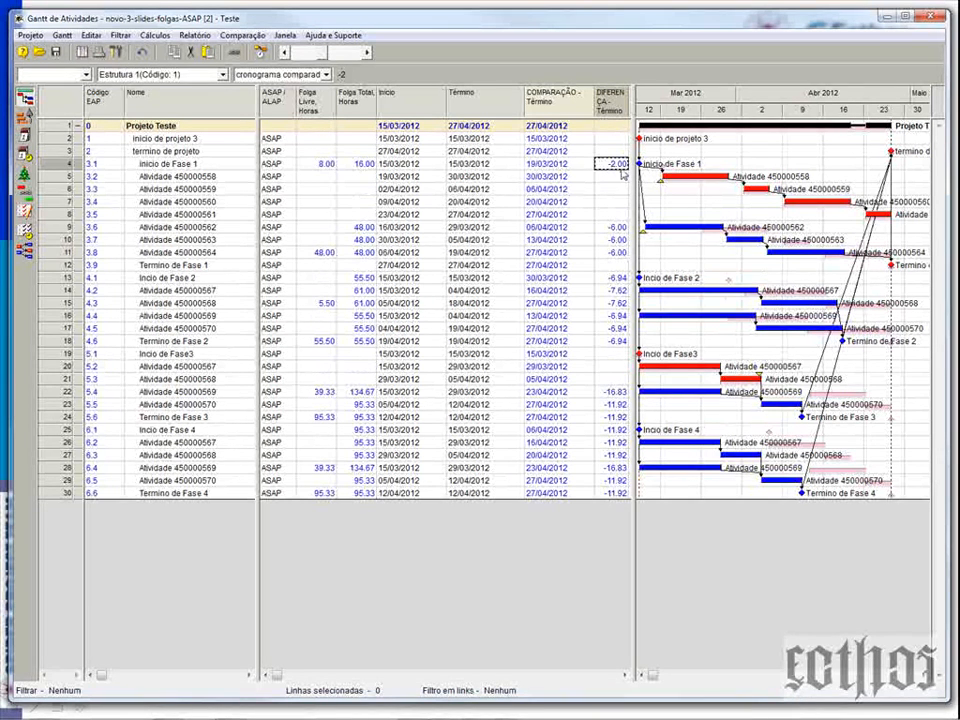
pyautogui.click(479, 165)
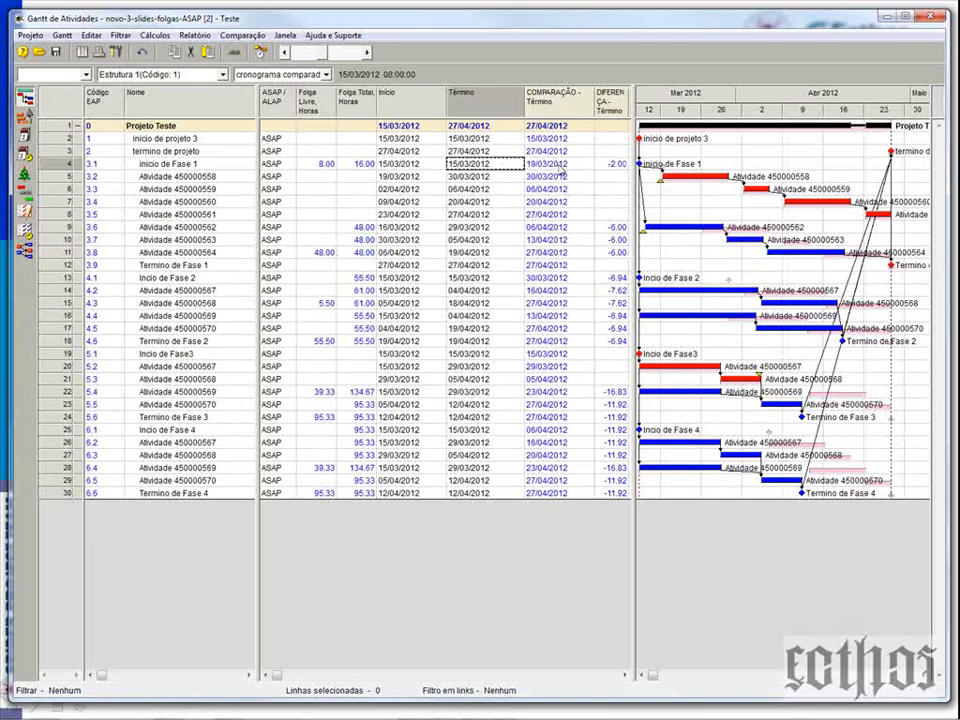
pyautogui.click(562, 169)
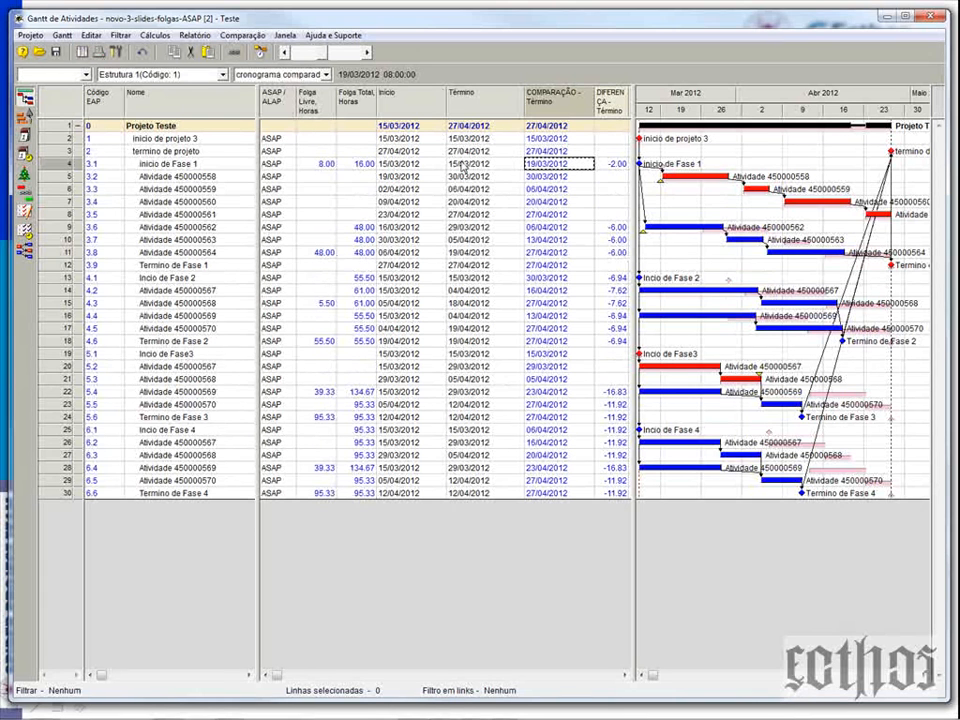
pyautogui.click(615, 166)
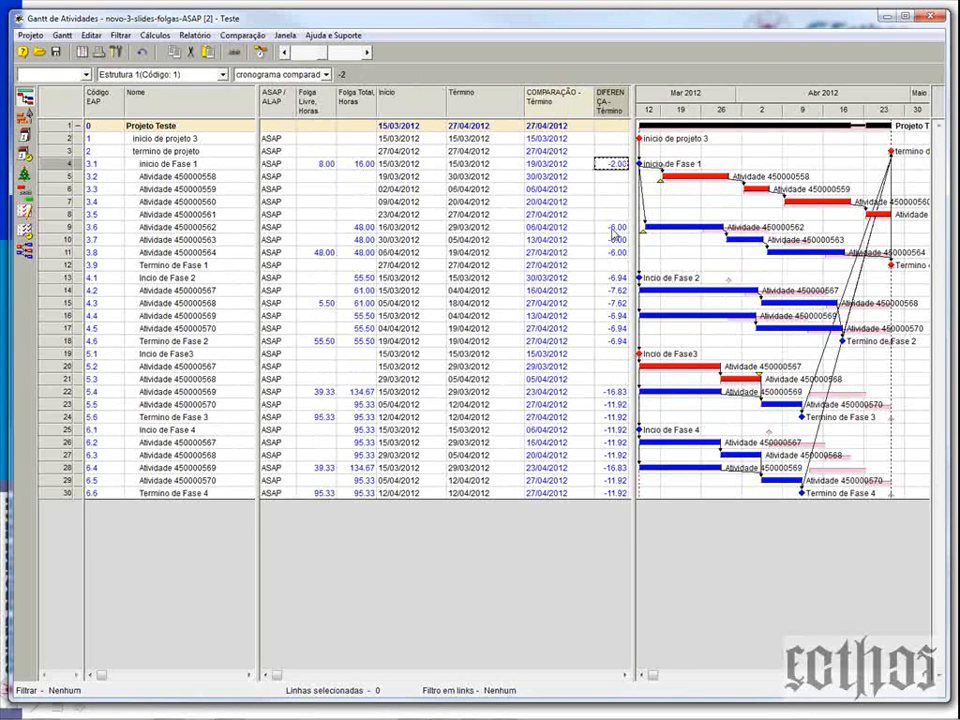
pyautogui.click(613, 316)
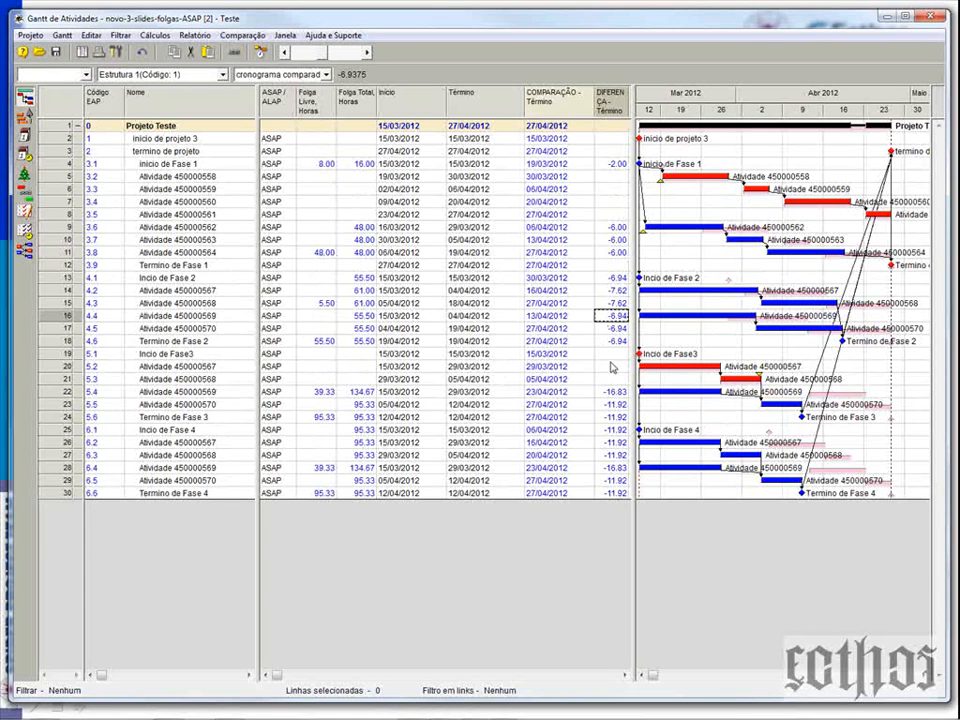
# - Hide the Início column, narrow the table to end at DIFERENÇA - Término, and fit the timescale to the whole project
pyautogui.click(421, 107)
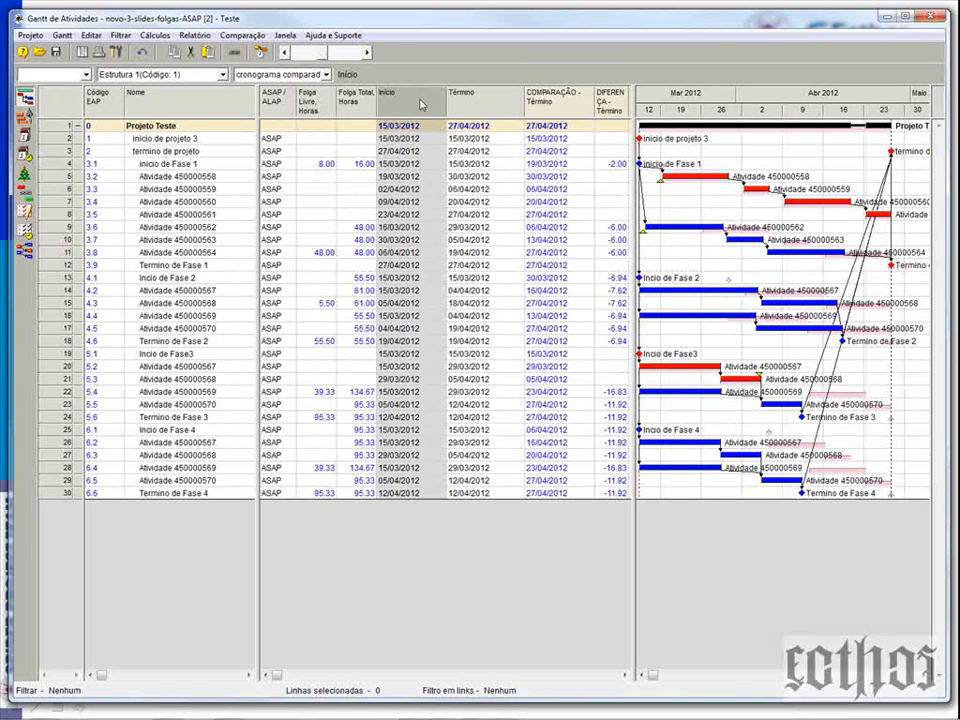
pyautogui.press('Delete')
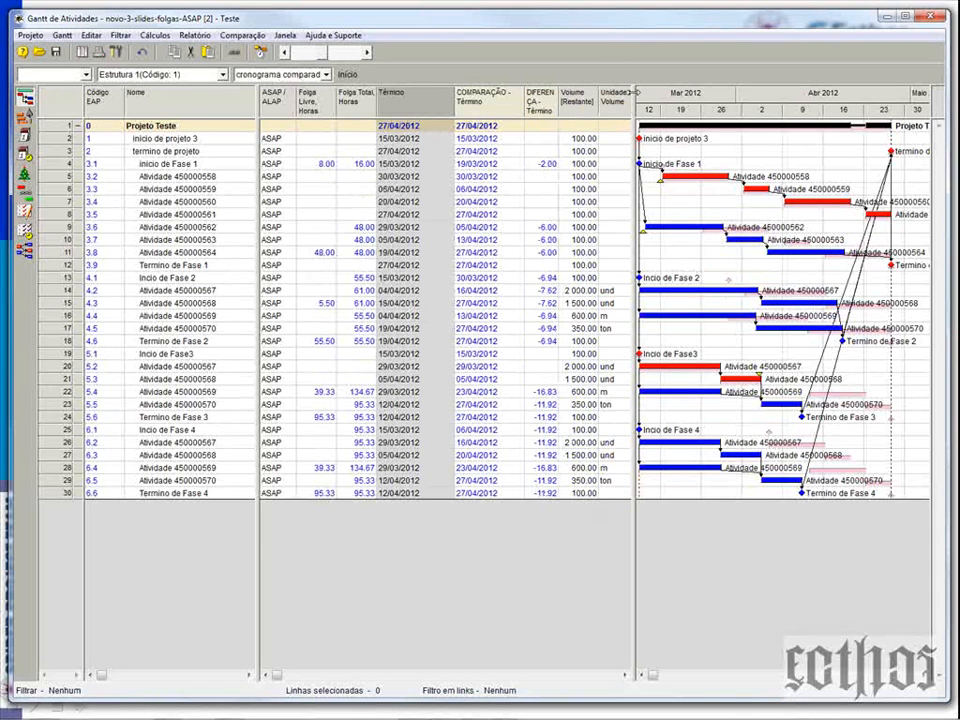
pyautogui.moveTo(634, 92); pyautogui.dragTo(562, 92)
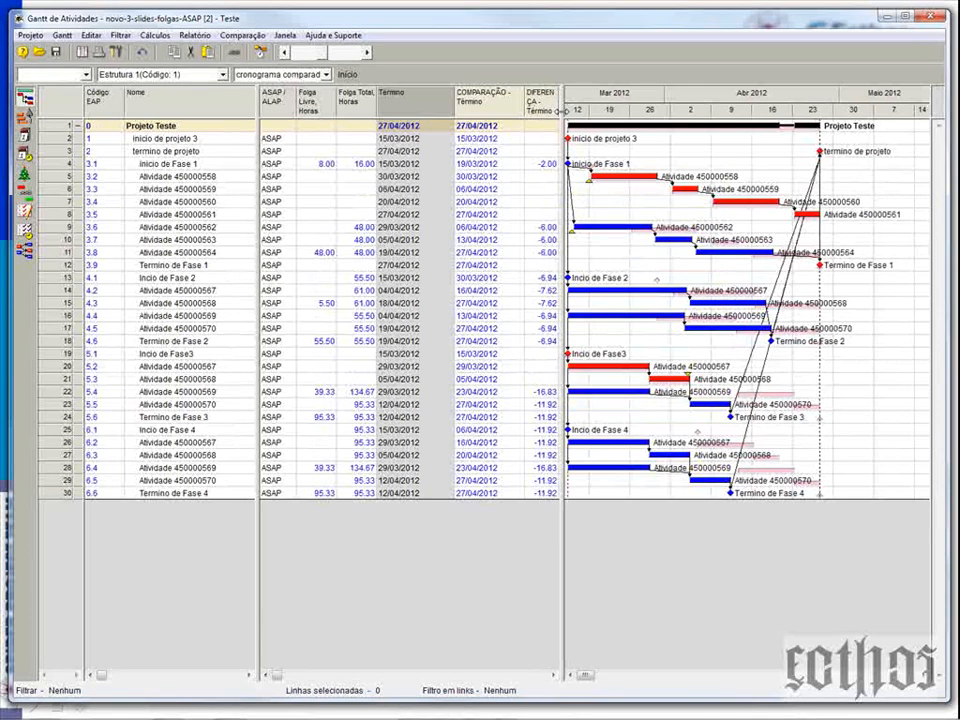
pyautogui.click(61, 35)
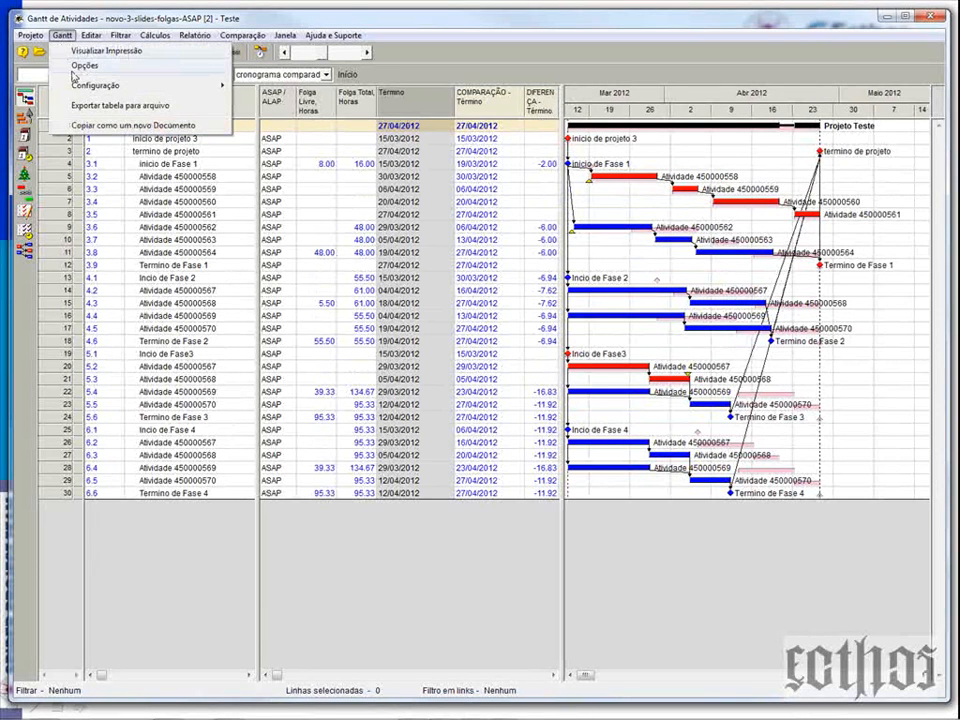
pyautogui.rightClick(730, 98)
pyautogui.click(766, 121)
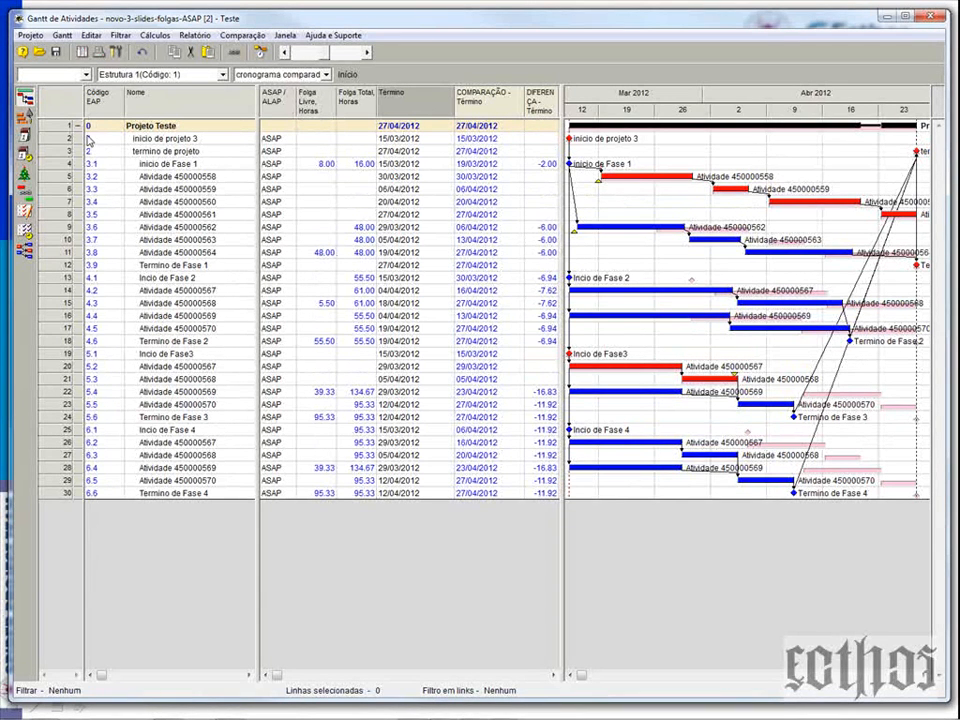
# - Widen the activity table and show the Custo [Restante] column in front of Volume [Restante]
pyautogui.moveTo(562, 106); pyautogui.dragTo(631, 105)
pyautogui.rightClick(590, 101)
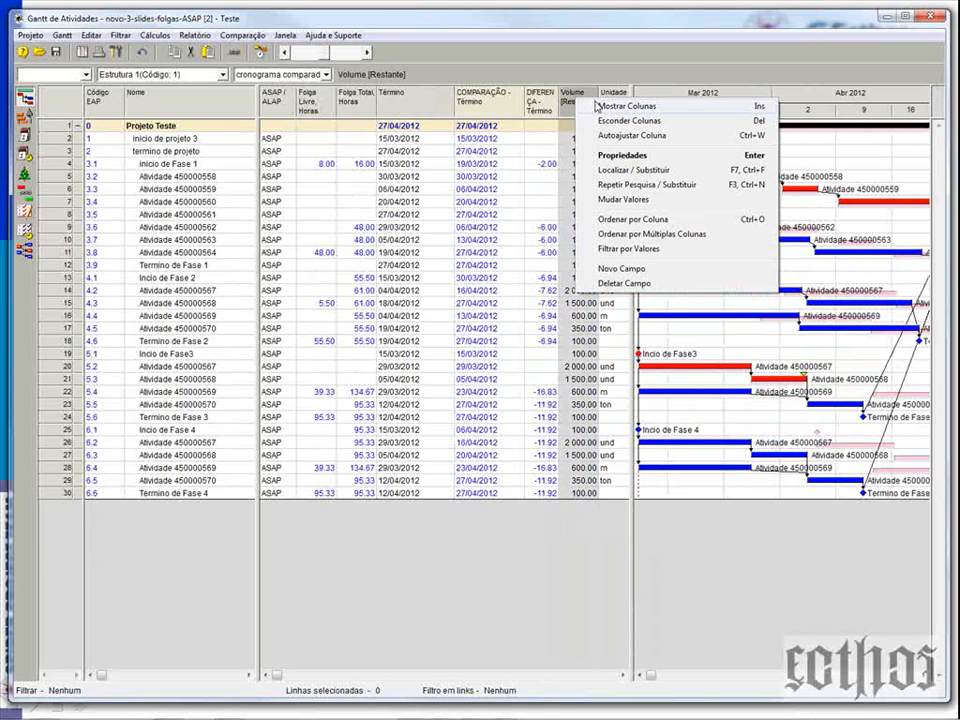
pyautogui.click(598, 106)
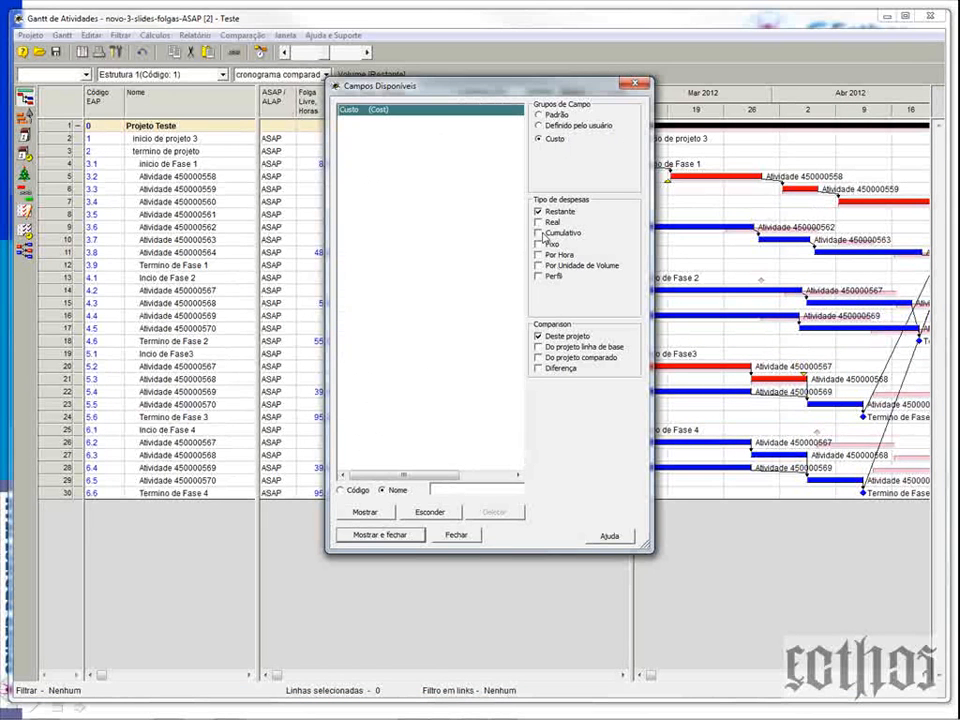
pyautogui.click(388, 534)
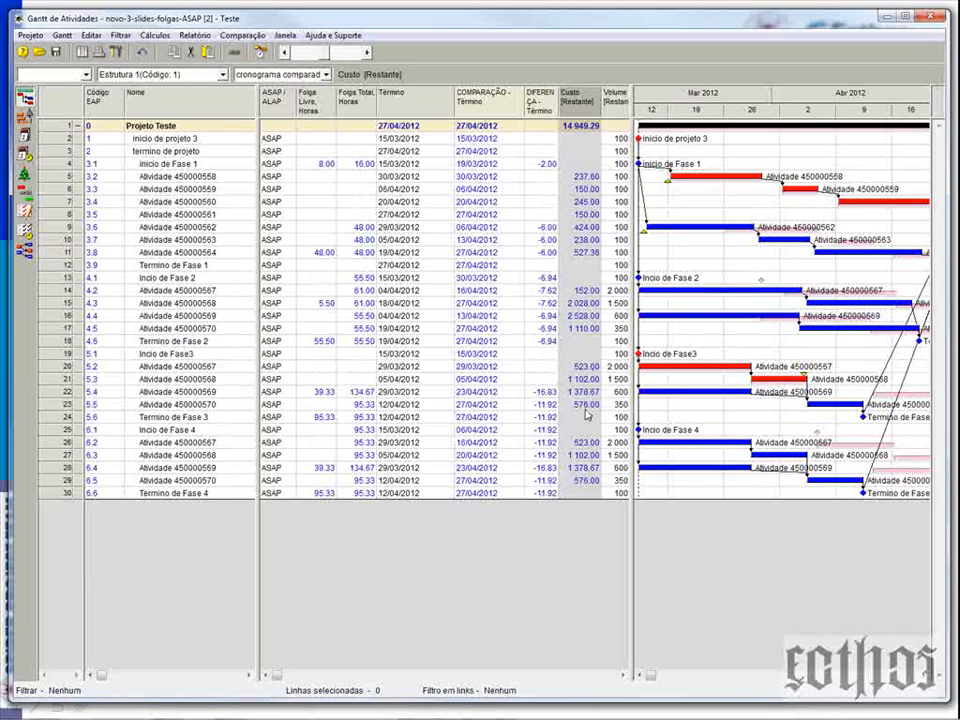
pyautogui.moveTo(634, 147); pyautogui.dragTo(688, 147)
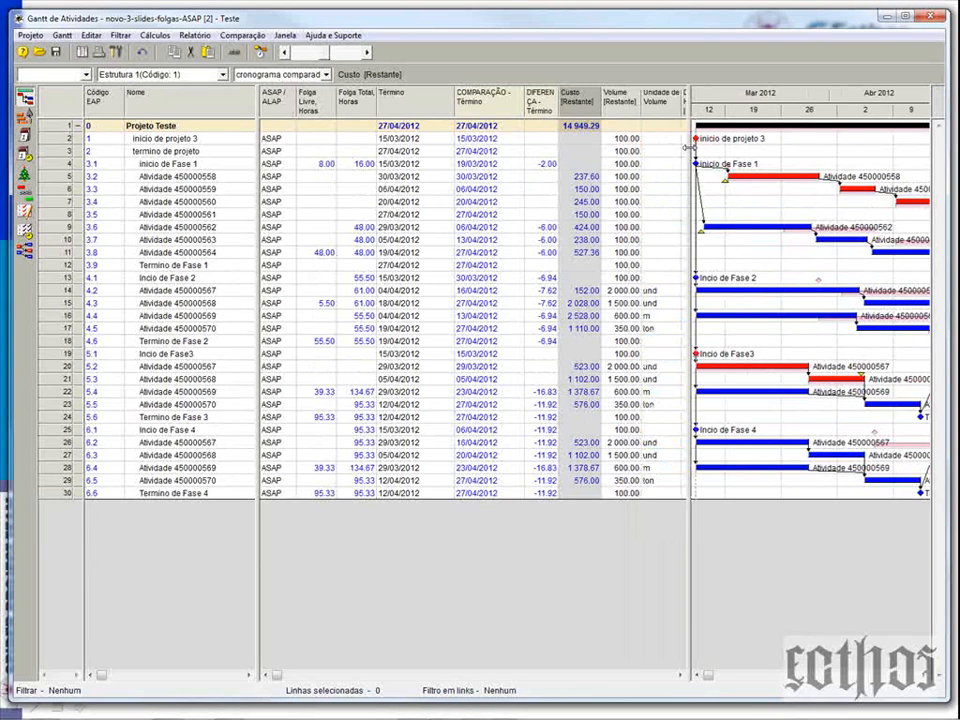
# - Show the Custo [Restante] columns for the compared project and the difference as well
pyautogui.rightClick(577, 102)
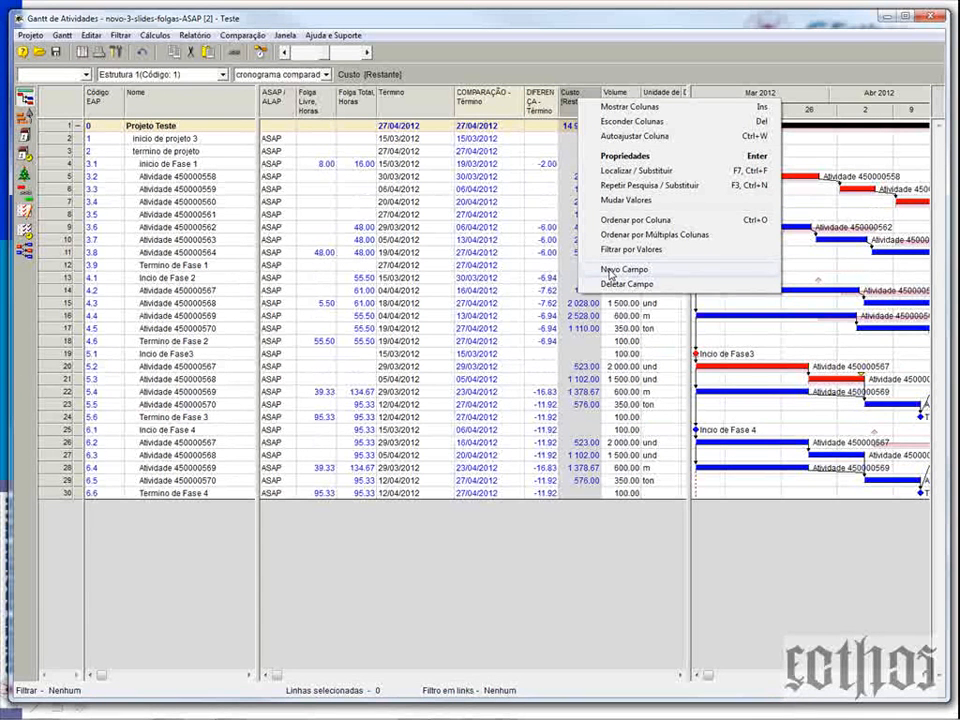
pyautogui.click(620, 112)
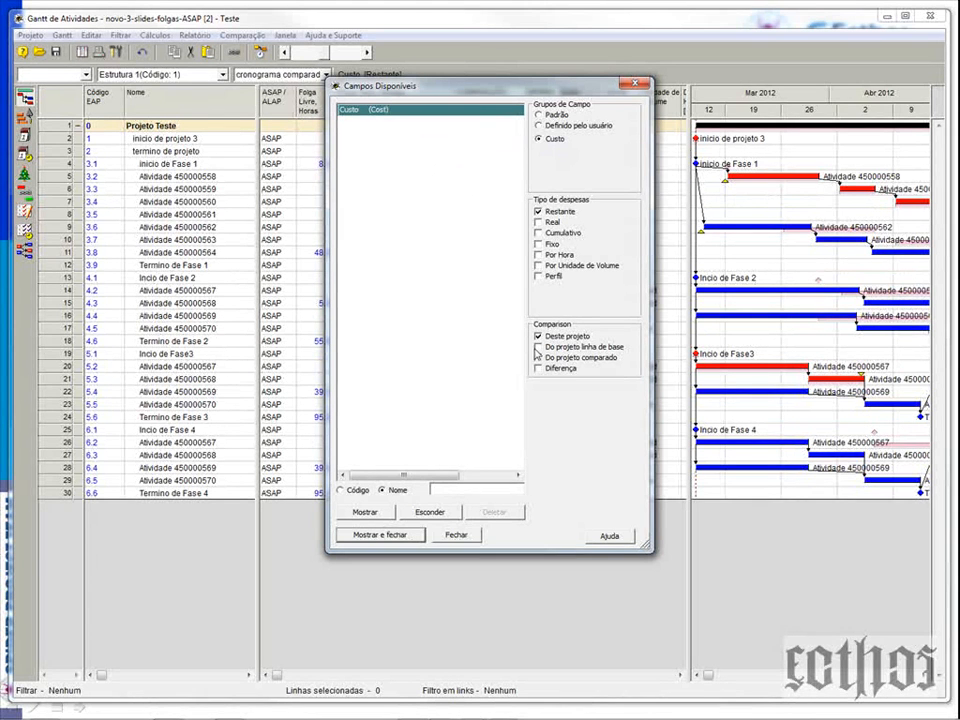
pyautogui.click(538, 357)
pyautogui.click(538, 368)
pyautogui.click(390, 538)
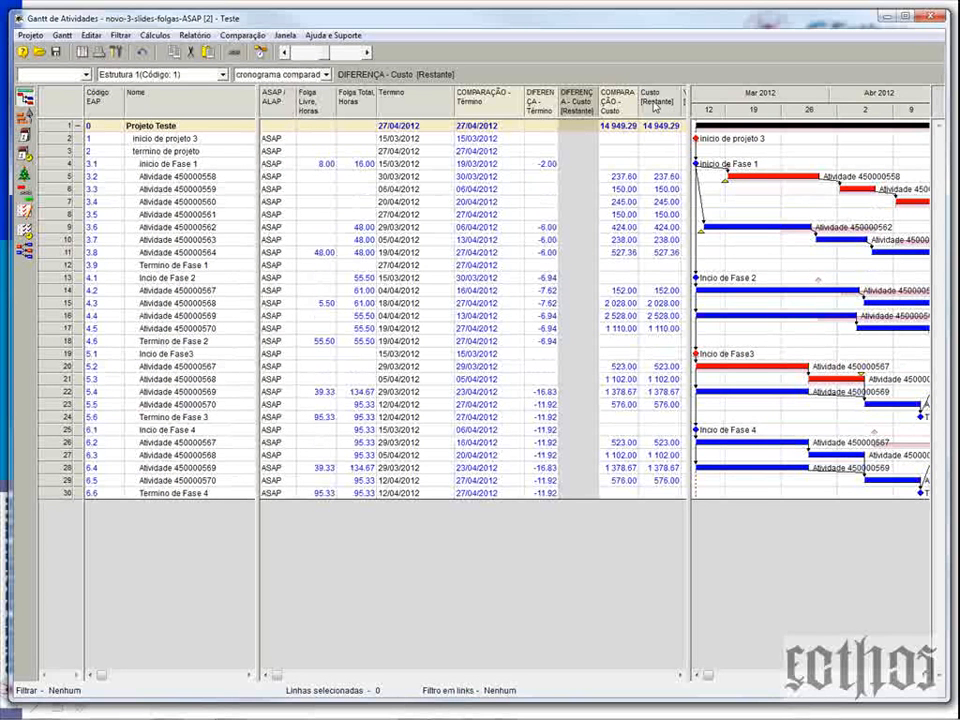
# - Reorder the cost columns as Custo, COMPARAÇÃO and DIFERENÇA, end the table after them, and fit the timescale to the whole project
pyautogui.moveTo(653, 92); pyautogui.dragTo(568, 101)
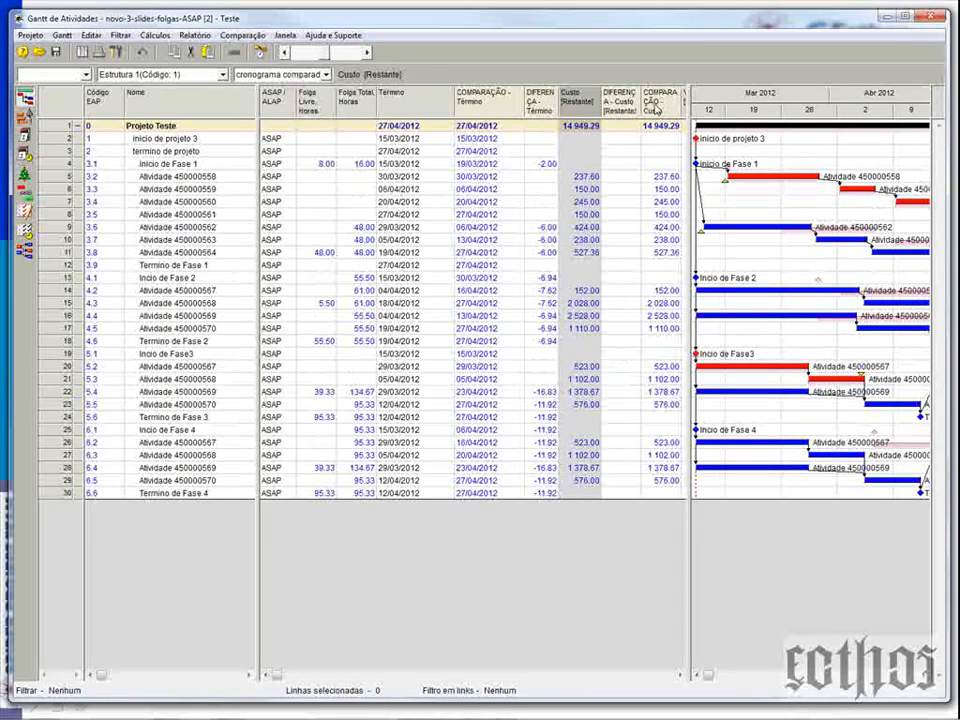
pyautogui.moveTo(660, 98); pyautogui.dragTo(606, 100)
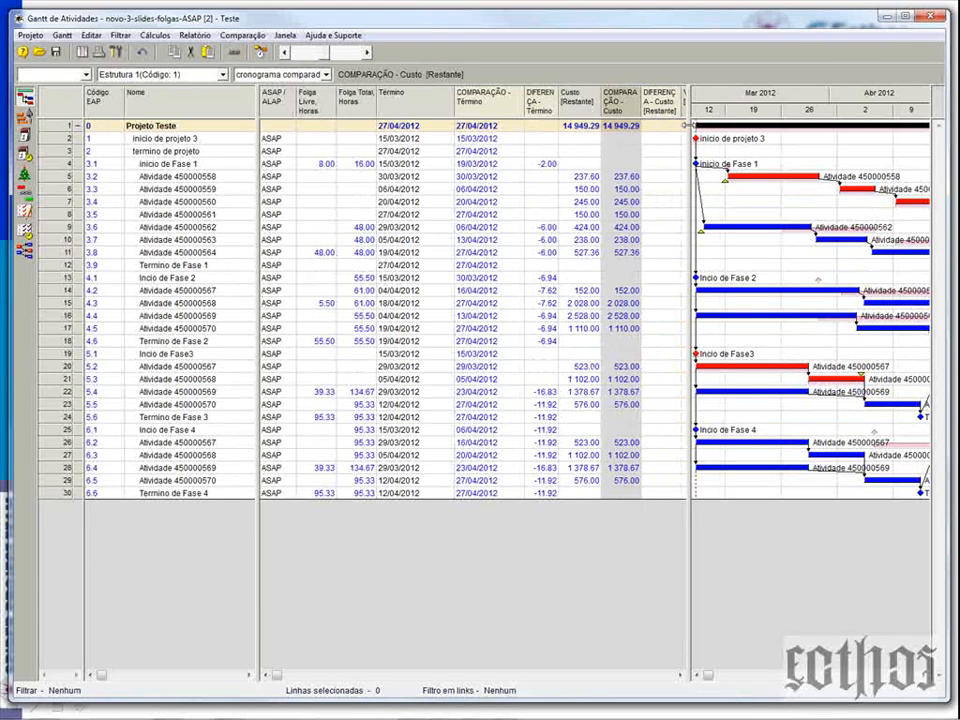
pyautogui.moveTo(687, 125); pyautogui.dragTo(683, 125)
pyautogui.click(261, 52)
pyautogui.click(627, 599)
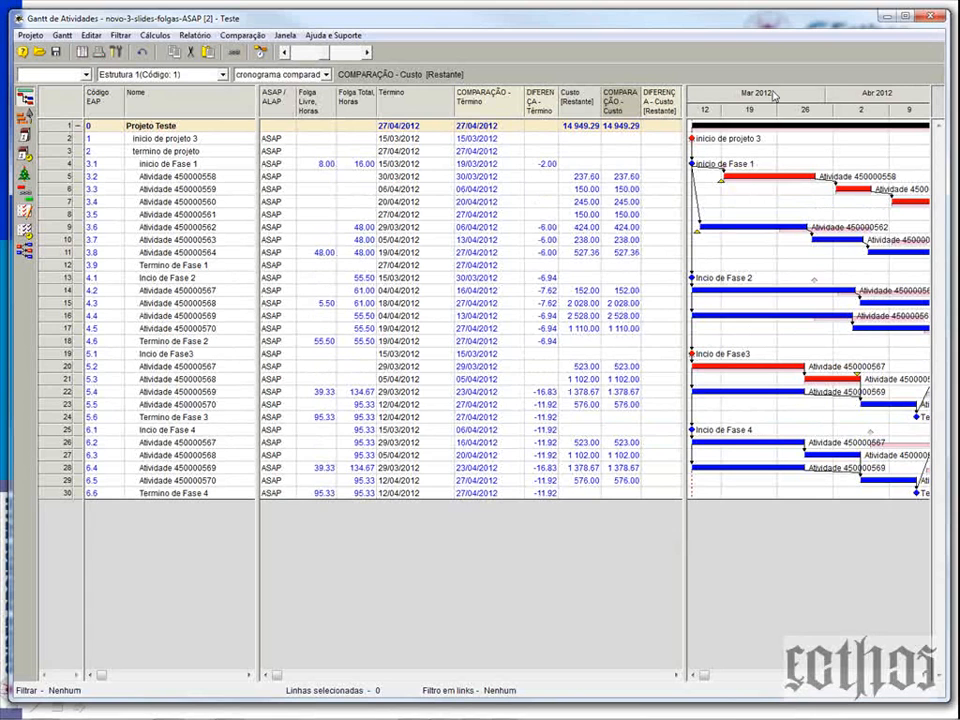
pyautogui.moveTo(774, 96); pyautogui.dragTo(744, 75)
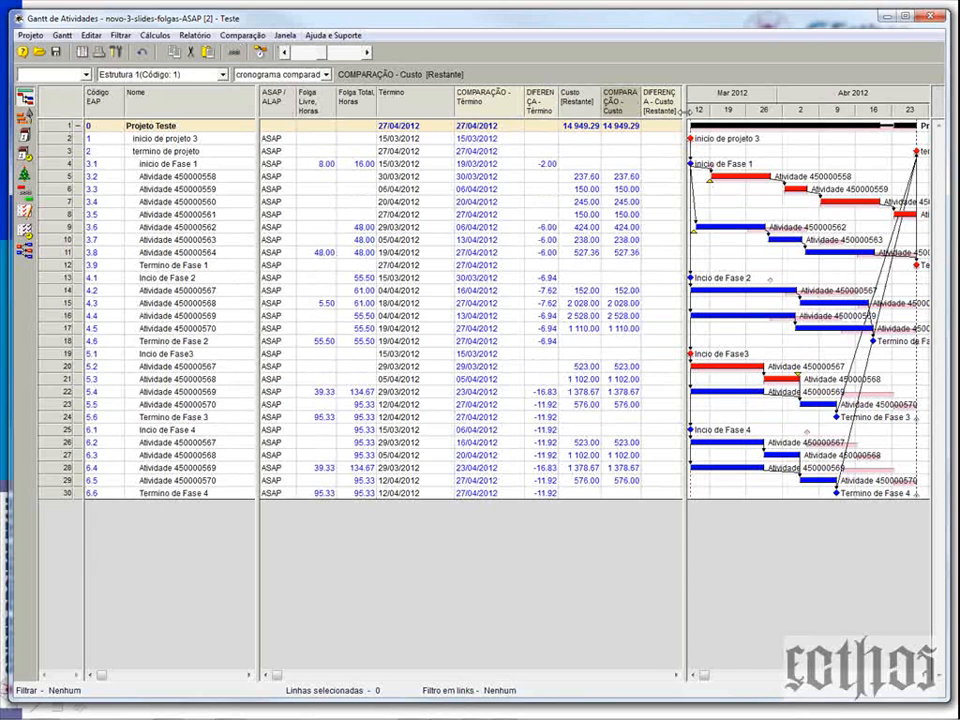
# - Switch the Gantt to the saved configuration "cronograma do projeto" and fit the table width to the Folga Total column
pyautogui.click(62, 35)
pyautogui.moveTo(78, 87)
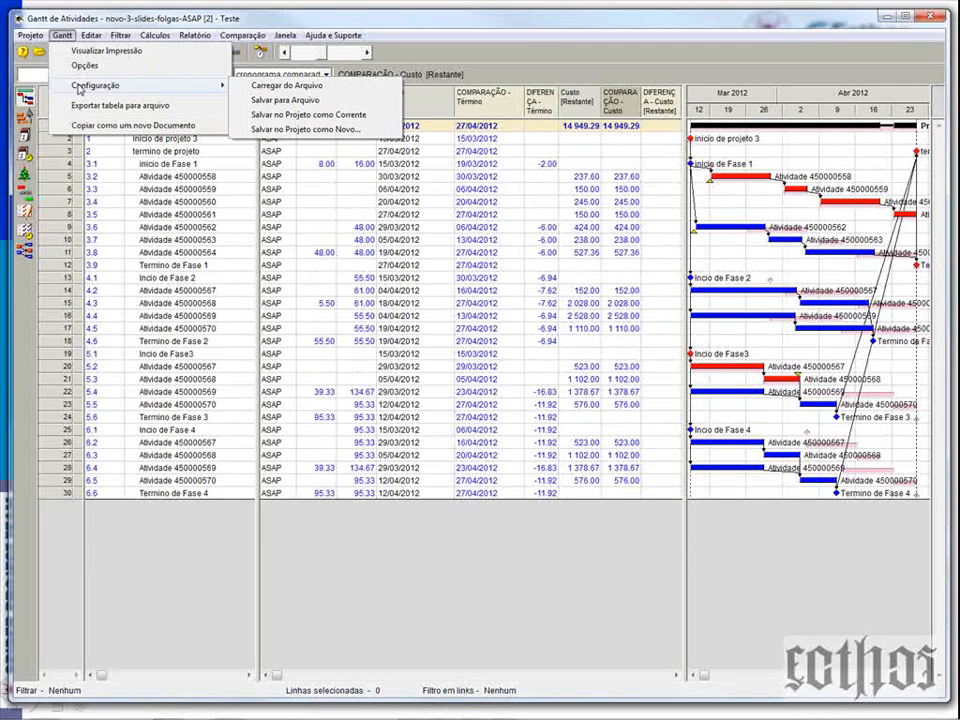
pyautogui.click(326, 74)
pyautogui.click(322, 337)
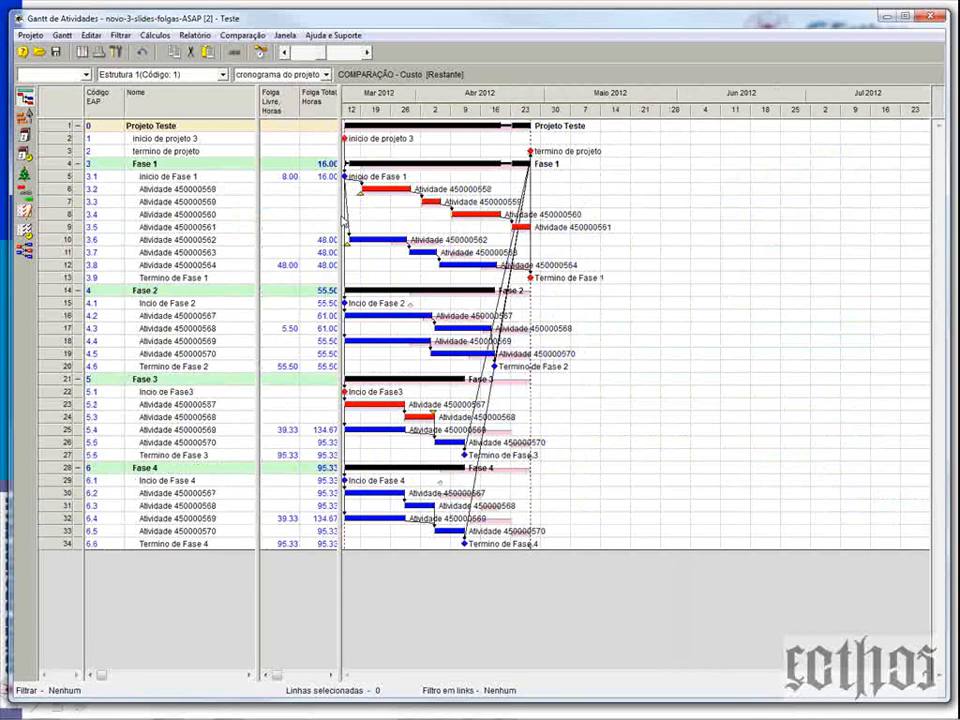
pyautogui.moveTo(341, 217); pyautogui.dragTo(345, 217)
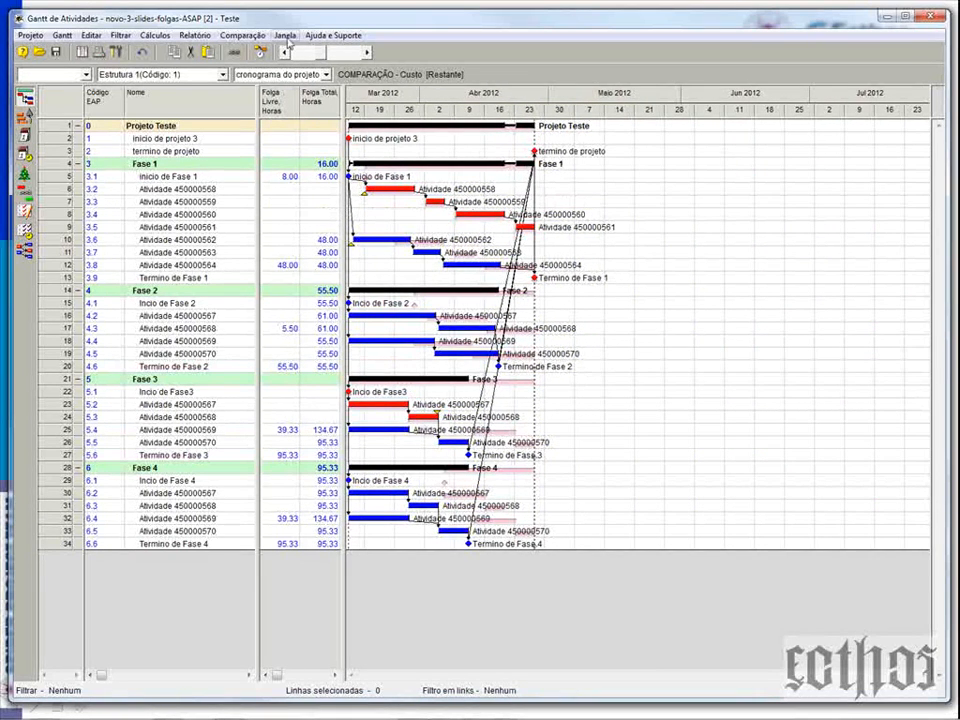
# - Cancel the comparison with the other project and fit the Gantt timescale to the whole project
pyautogui.click(240, 37)
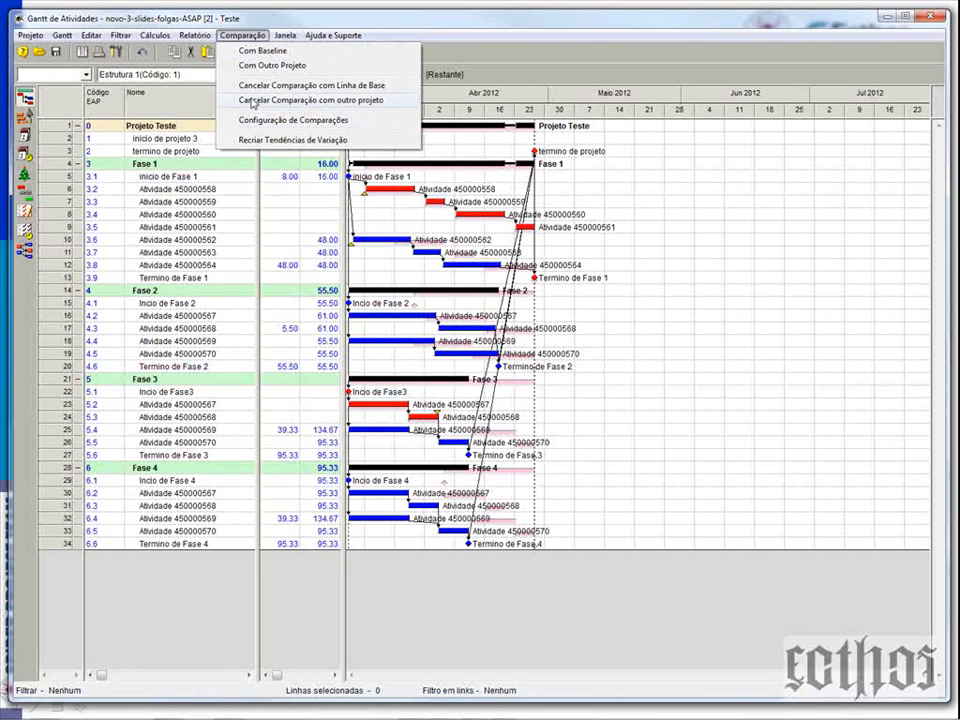
pyautogui.click(253, 104)
pyautogui.rightClick(567, 96)
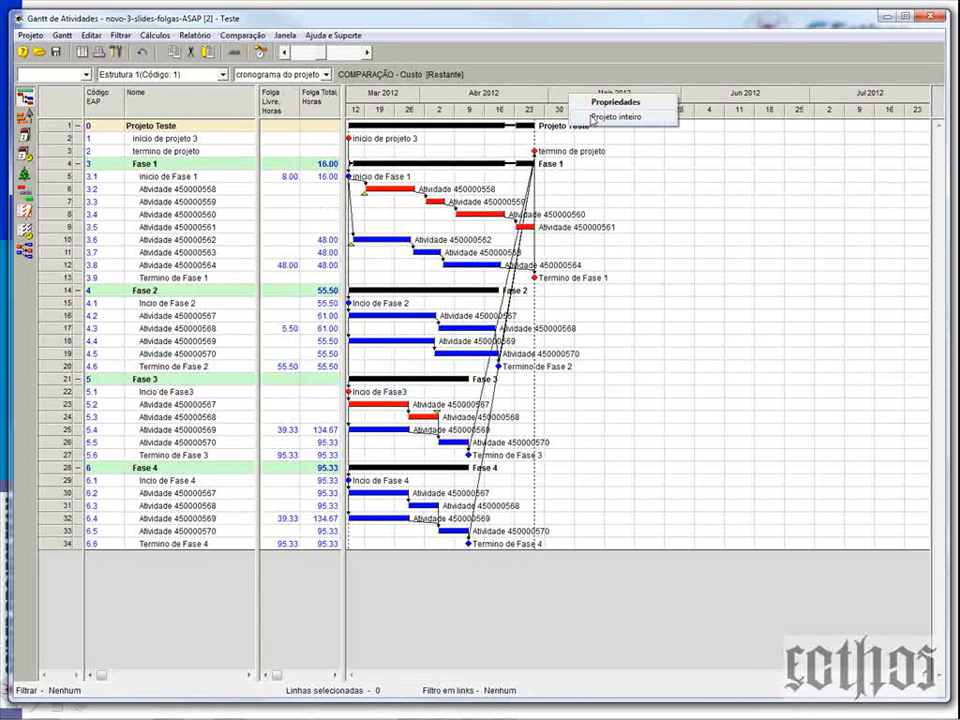
pyautogui.click(608, 117)
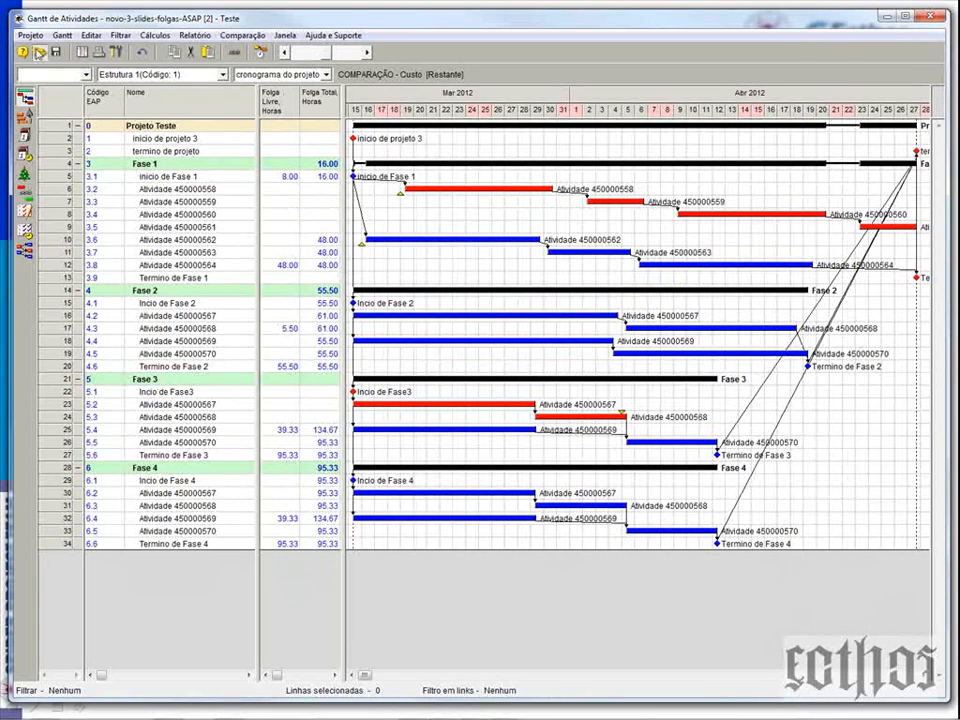
# - Widen the Código column in the project list and open version 2 of novo-3-slides-folgas-ALAP from empresa FSP1012-001
pyautogui.click(39, 52)
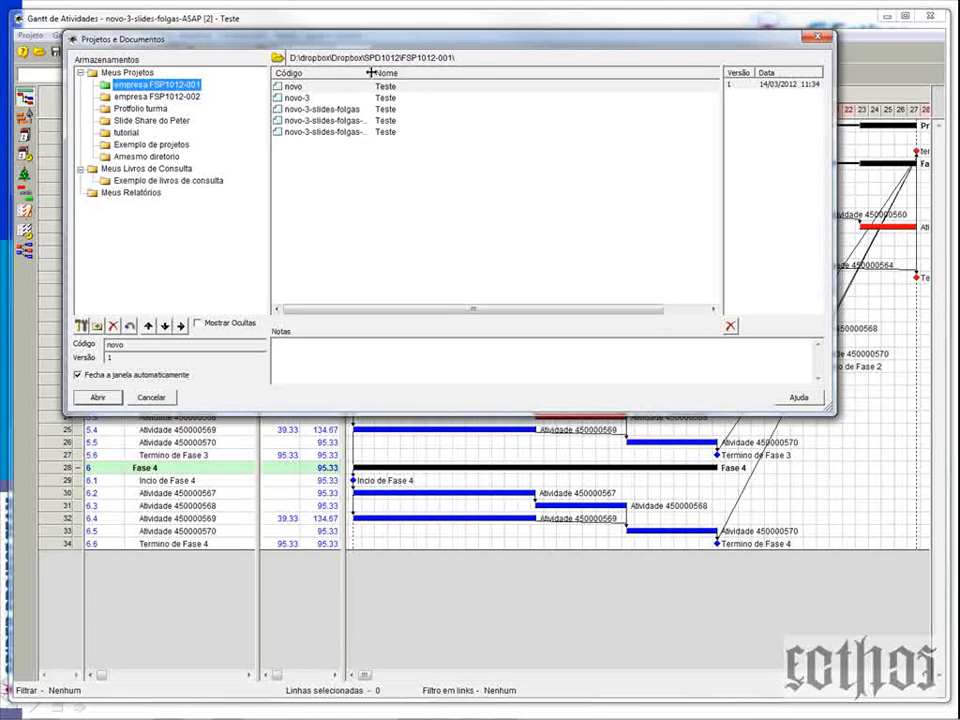
pyautogui.moveTo(371, 73); pyautogui.dragTo(438, 73)
pyautogui.click(345, 120)
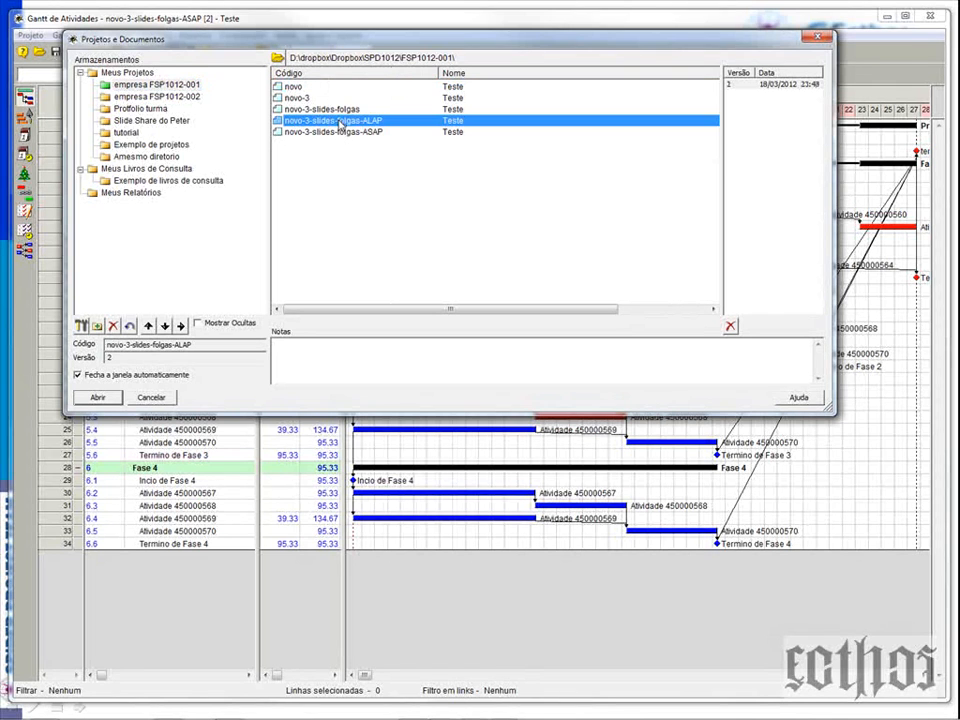
pyautogui.click(105, 399)
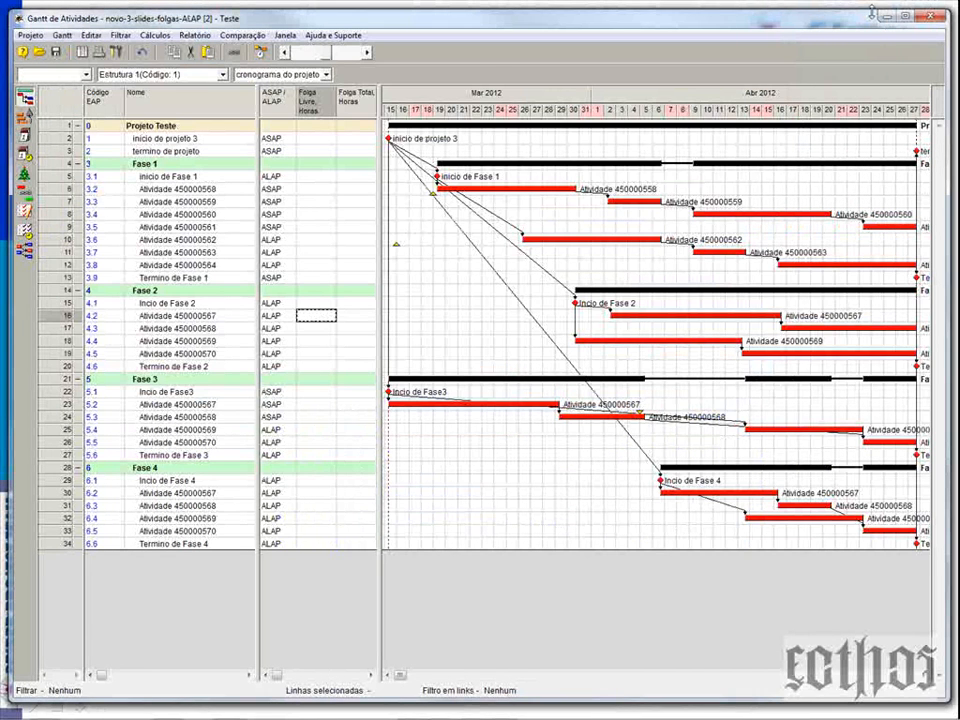
# - Shrink the ALAP and ASAP Gantt windows so both are visible, with ASAP above ALAP
pyautogui.doubleClick(872, 12)
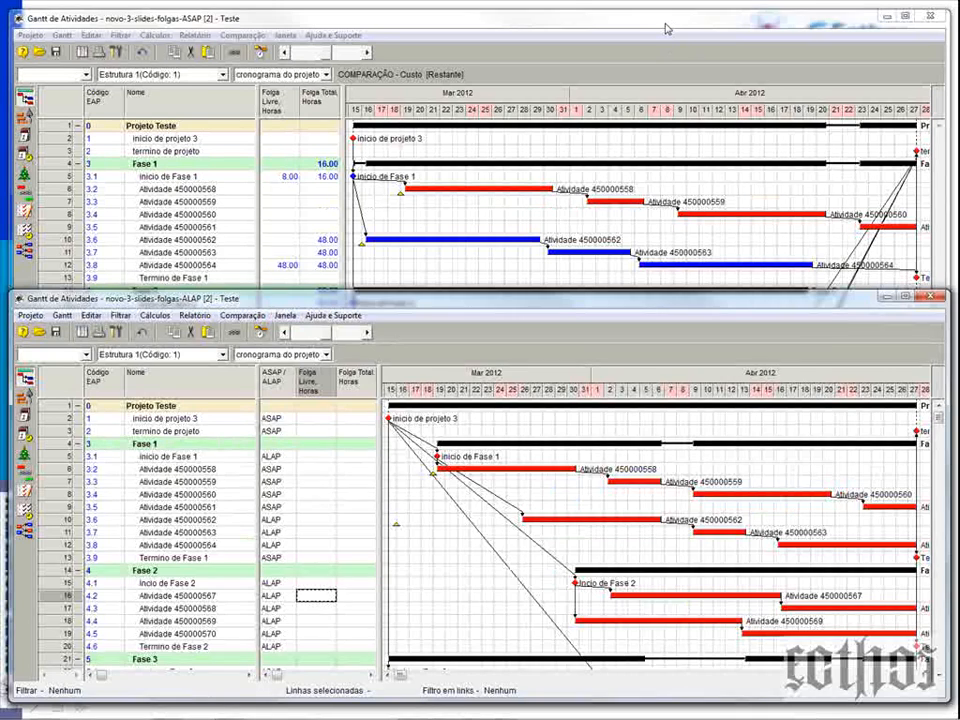
pyautogui.click(667, 29)
pyautogui.moveTo(707, 681); pyautogui.dragTo(707, 343)
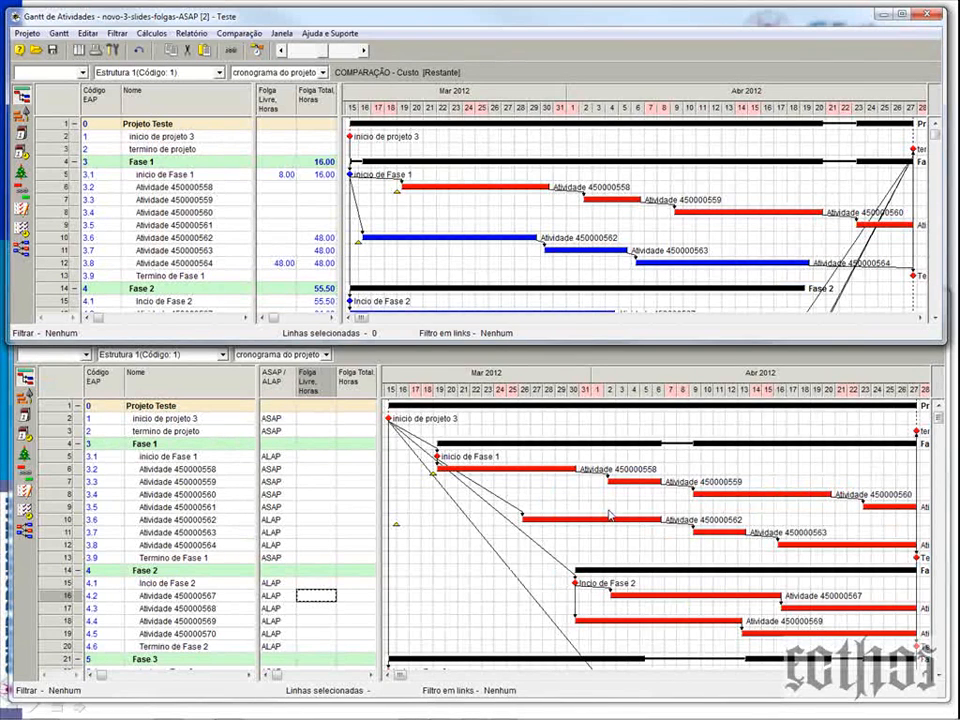
# - Enlarge the ALAP Gantt window to view all four phases, and shrink it back below the ASAP window
pyautogui.click(500, 355)
pyautogui.moveTo(486, 290); pyautogui.dragTo(496, 95)
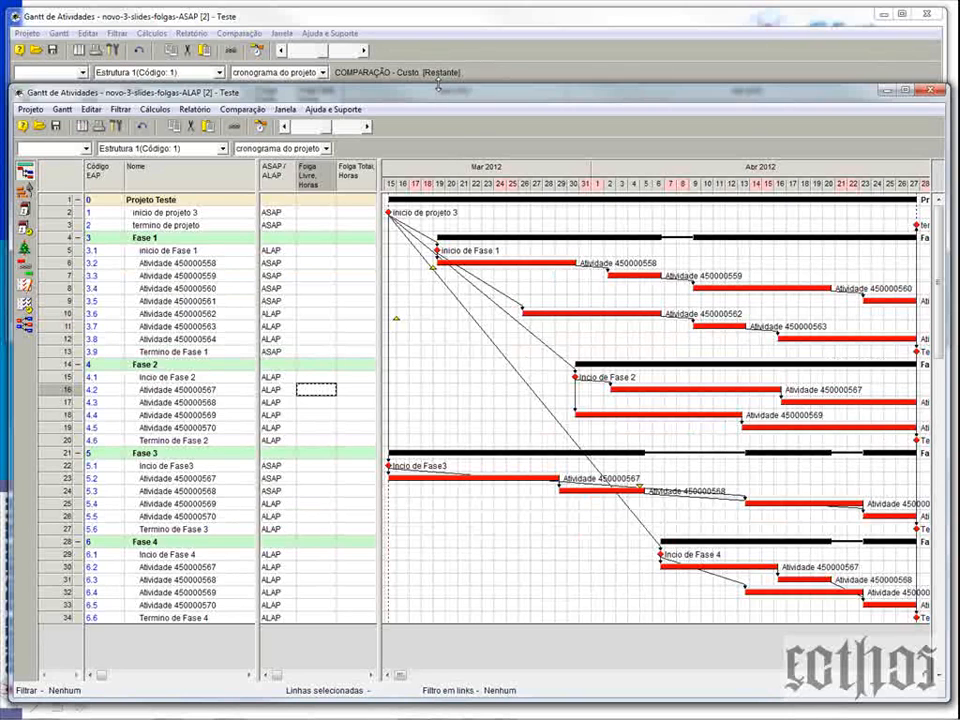
pyautogui.moveTo(437, 87); pyautogui.dragTo(472, 407)
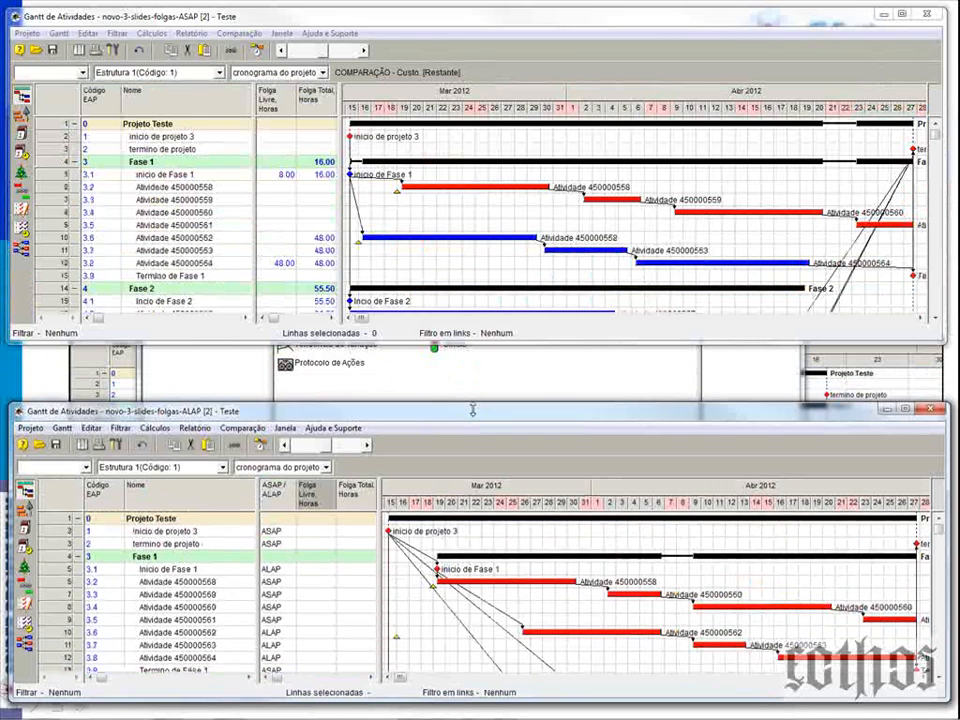
# - Enlarge the ASAP window to review its full schedule, shrink it back, and extend the ALAP window up to meet it
pyautogui.moveTo(490, 345); pyautogui.dragTo(497, 630)
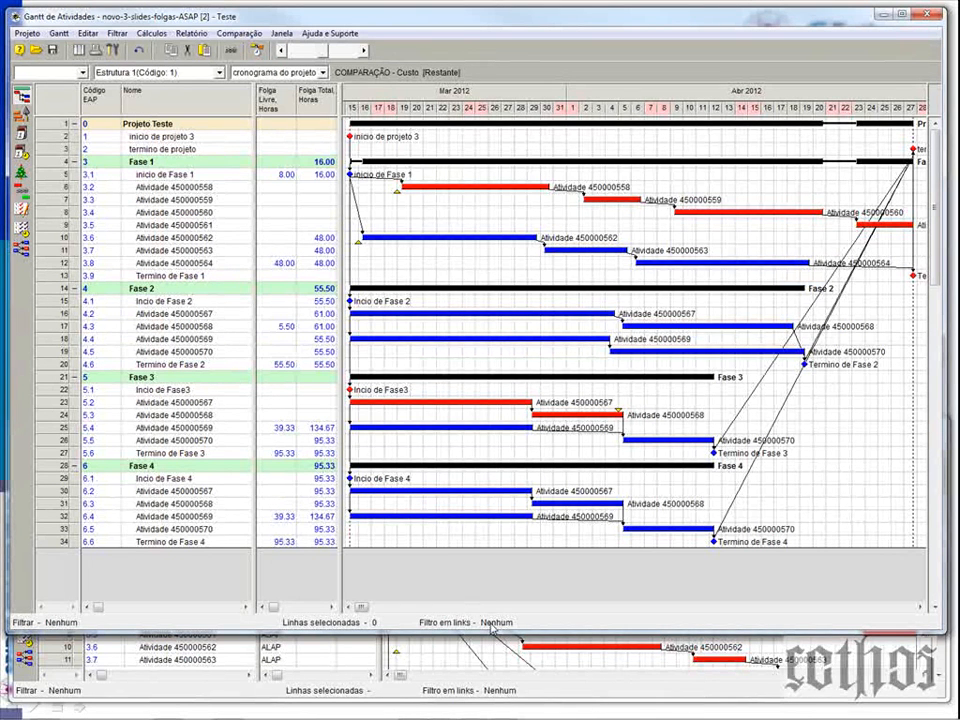
pyautogui.moveTo(492, 630); pyautogui.dragTo(466, 374)
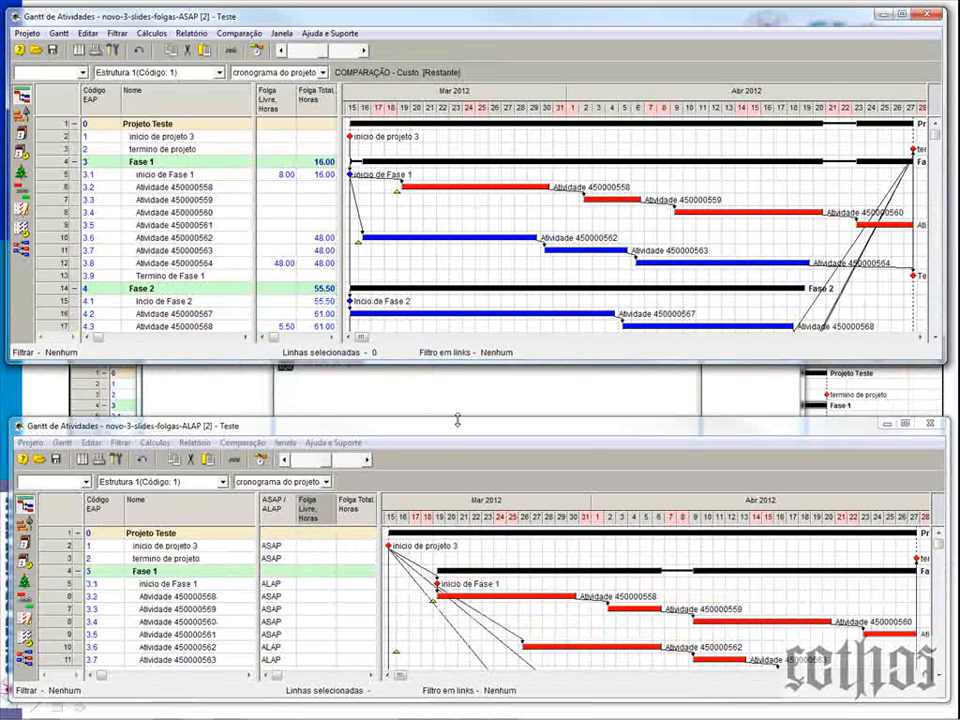
pyautogui.moveTo(457, 420); pyautogui.dragTo(431, 361)
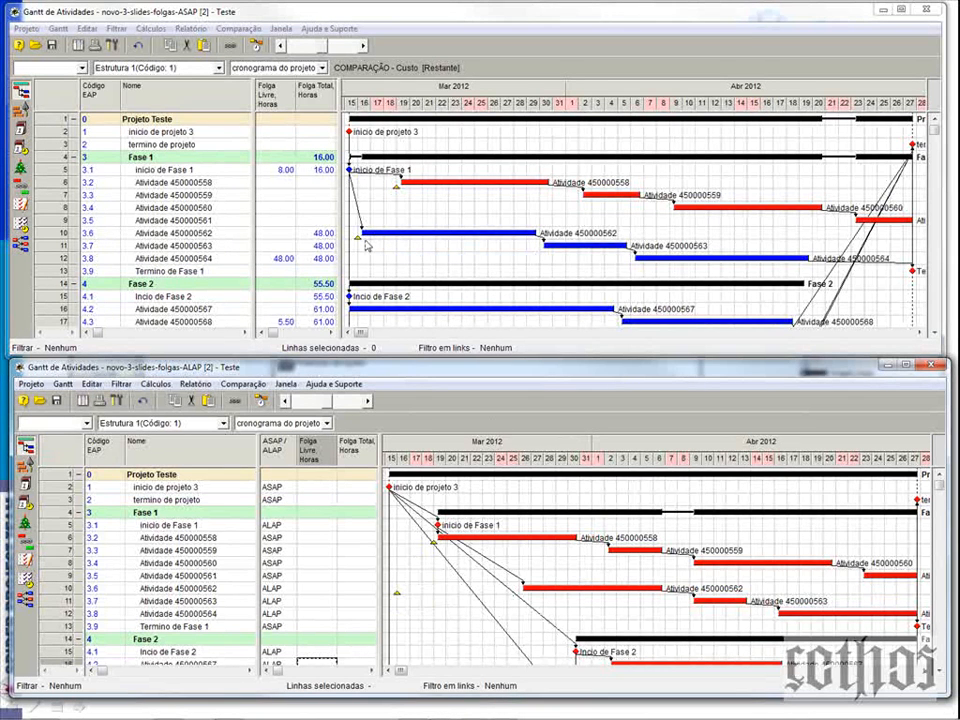
# - Examine the ASAP schedule bars from Fase 1 through Fase 4 against the ALAP schedule
pyautogui.scroll(-5, 704, 140)
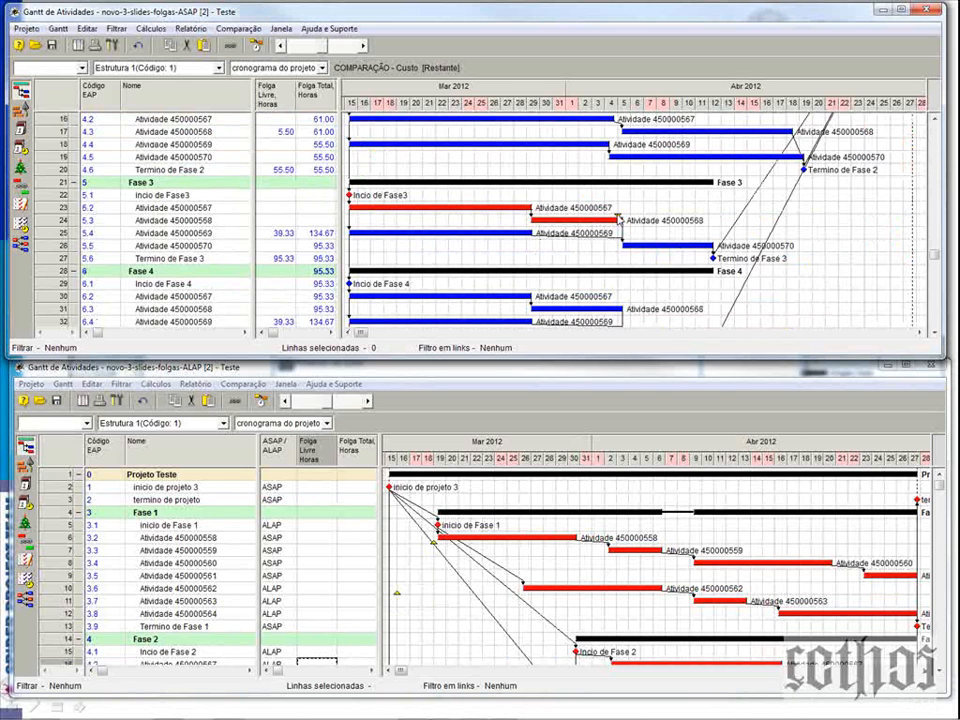
pyautogui.scroll(5, 620, 216)
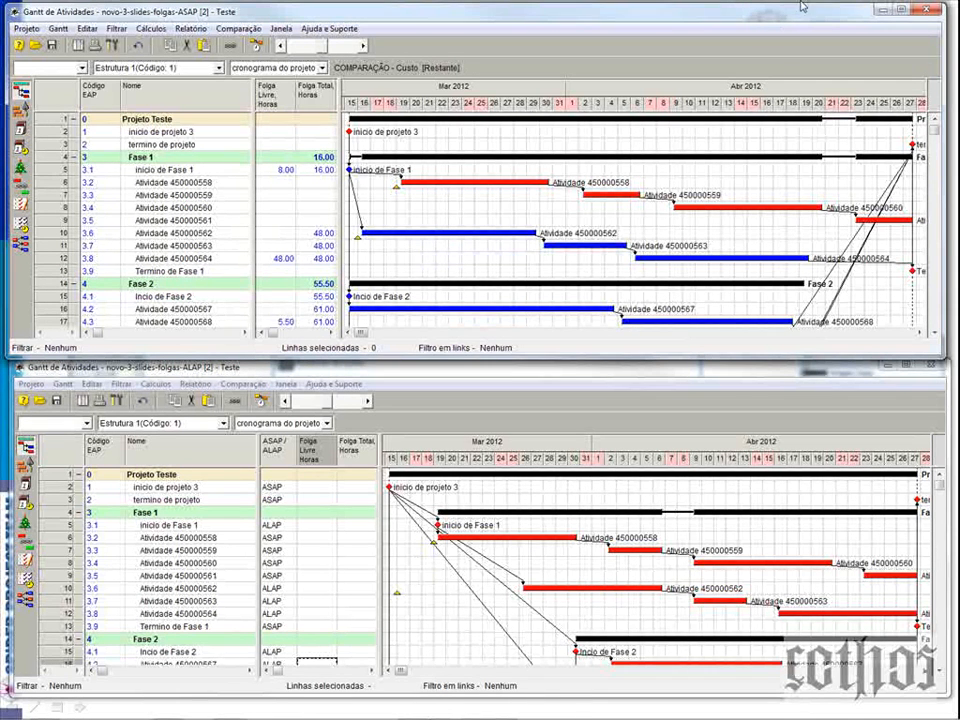
# - Switch to the slide presentation and advance from the ASAP - ALAP slide to the Folgas slide
pyautogui.click(955, 26)
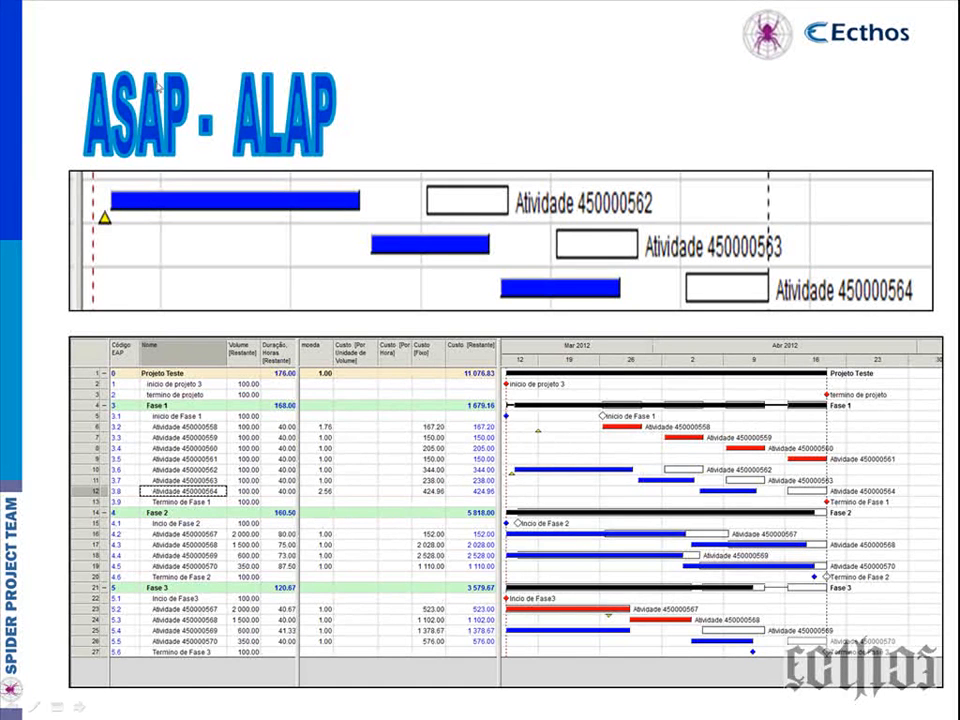
pyautogui.click(687, 74)
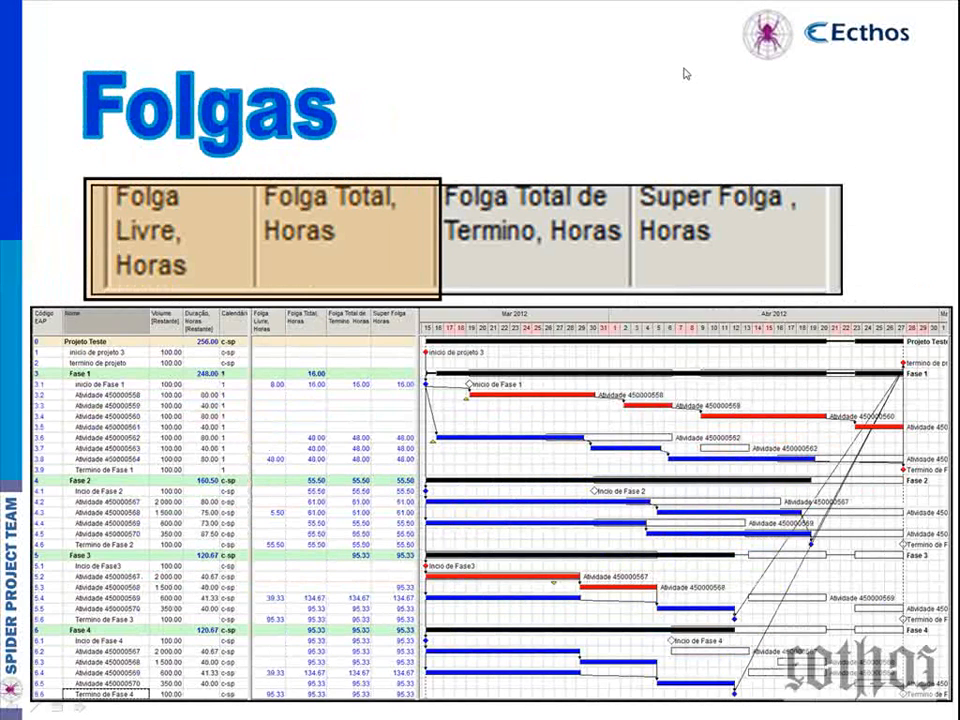